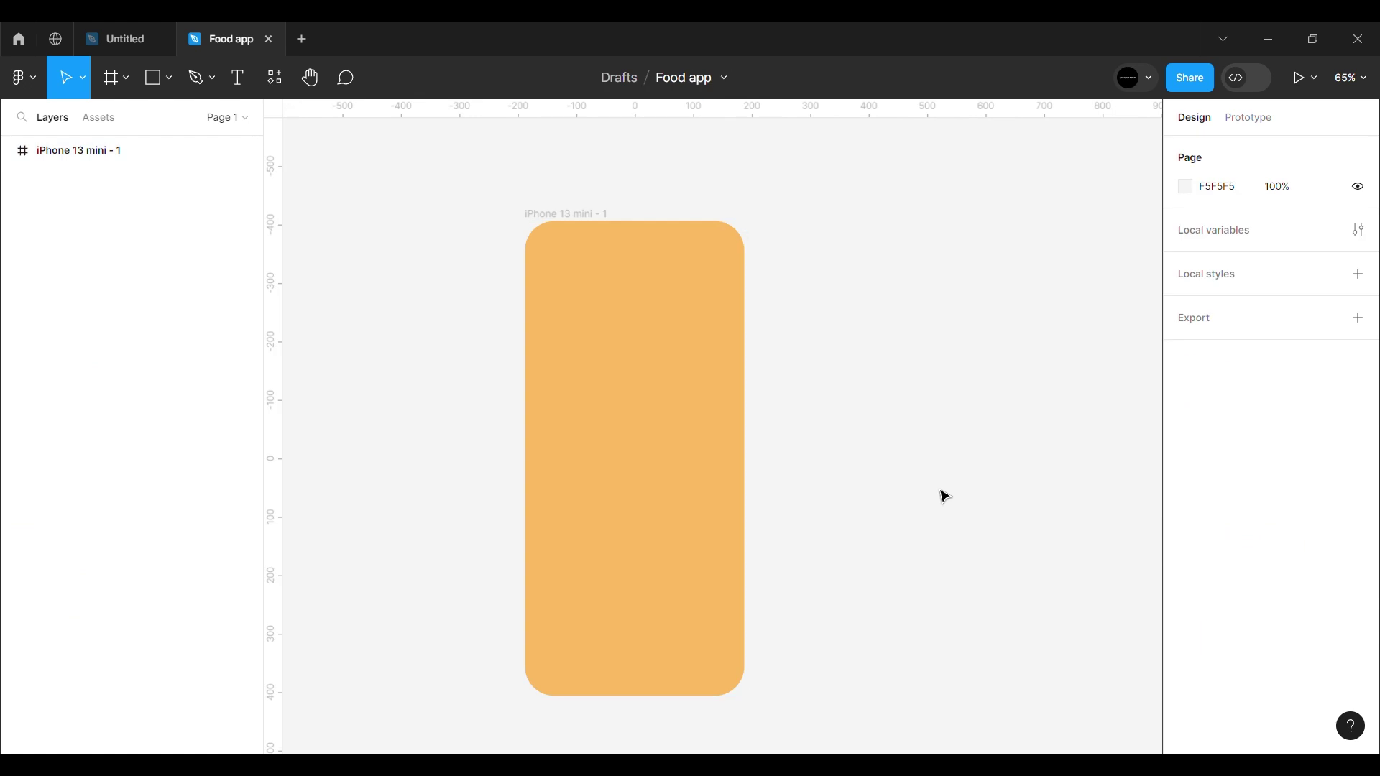
# Step: Paste the cat cupcakes_3D image and place it in the upper half of the orange iPhone 13 mini frame
pyautogui.moveTo(826, 508); pyautogui.dragTo(826, 477)
pyautogui.press('v')
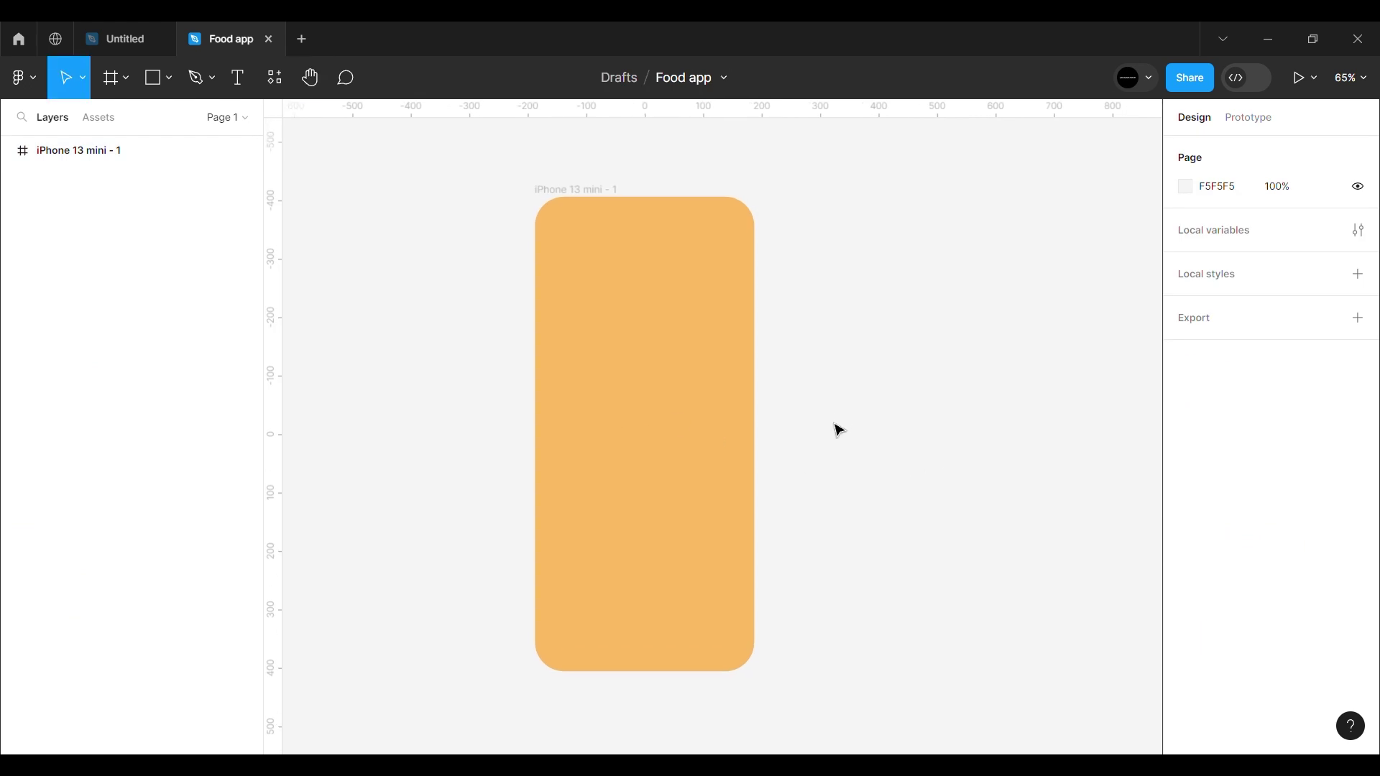
pyautogui.hotkey('ctrl', 'v')
pyautogui.moveTo(710, 450); pyautogui.dragTo(681, 373)
pyautogui.click(917, 551)
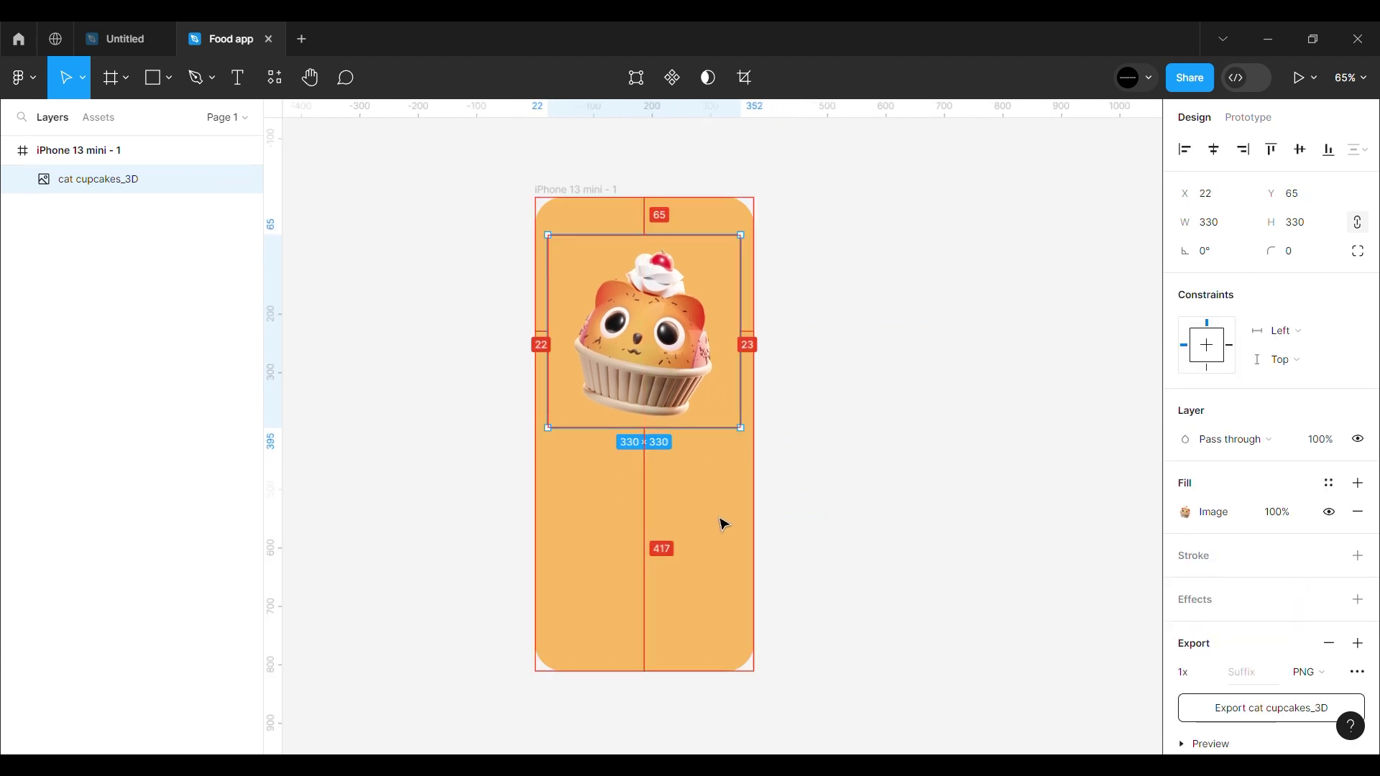
# Step: Nudge the cupcake image slightly down, keeping it horizontally where it is in the frame
pyautogui.press('alt')
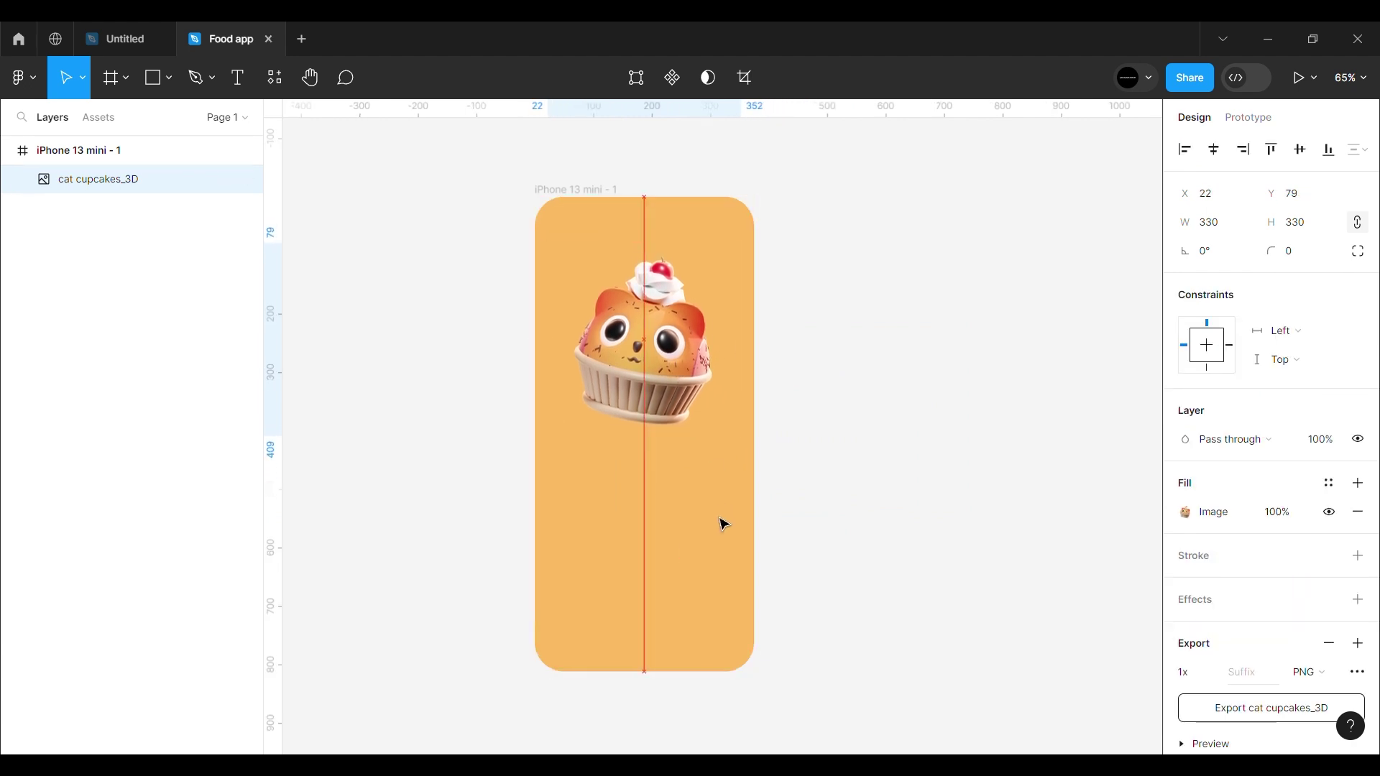
pyautogui.press('Down')
pyautogui.press('Down')
pyautogui.press('Down')
pyautogui.press('Down')
pyautogui.press('Down')
pyautogui.click(784, 533)
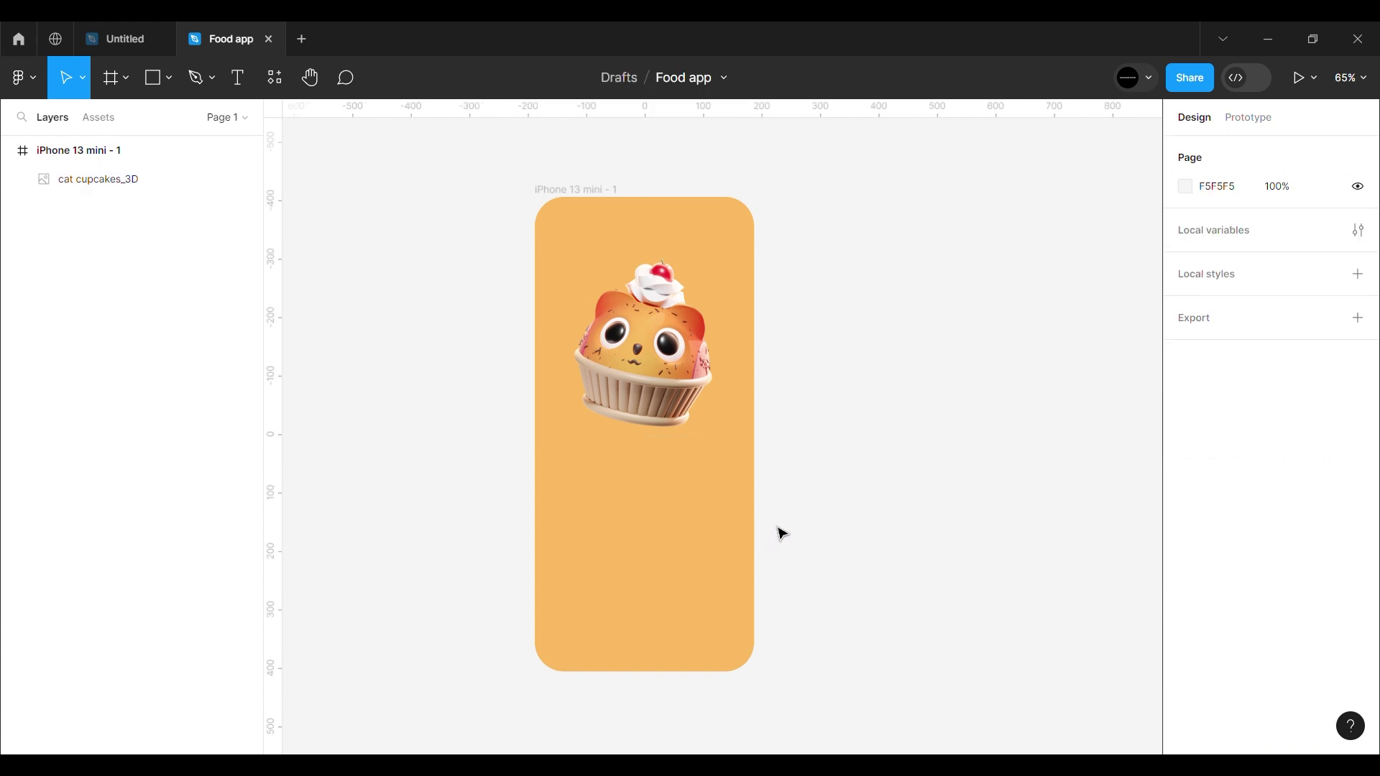
# Step: Paste the "Scrumptious Cuisine." heading and place it below the cupcake, 30 px from the frame's left edge
pyautogui.scroll(2, 783, 534)
pyautogui.hotkey('ctrl', 'v')
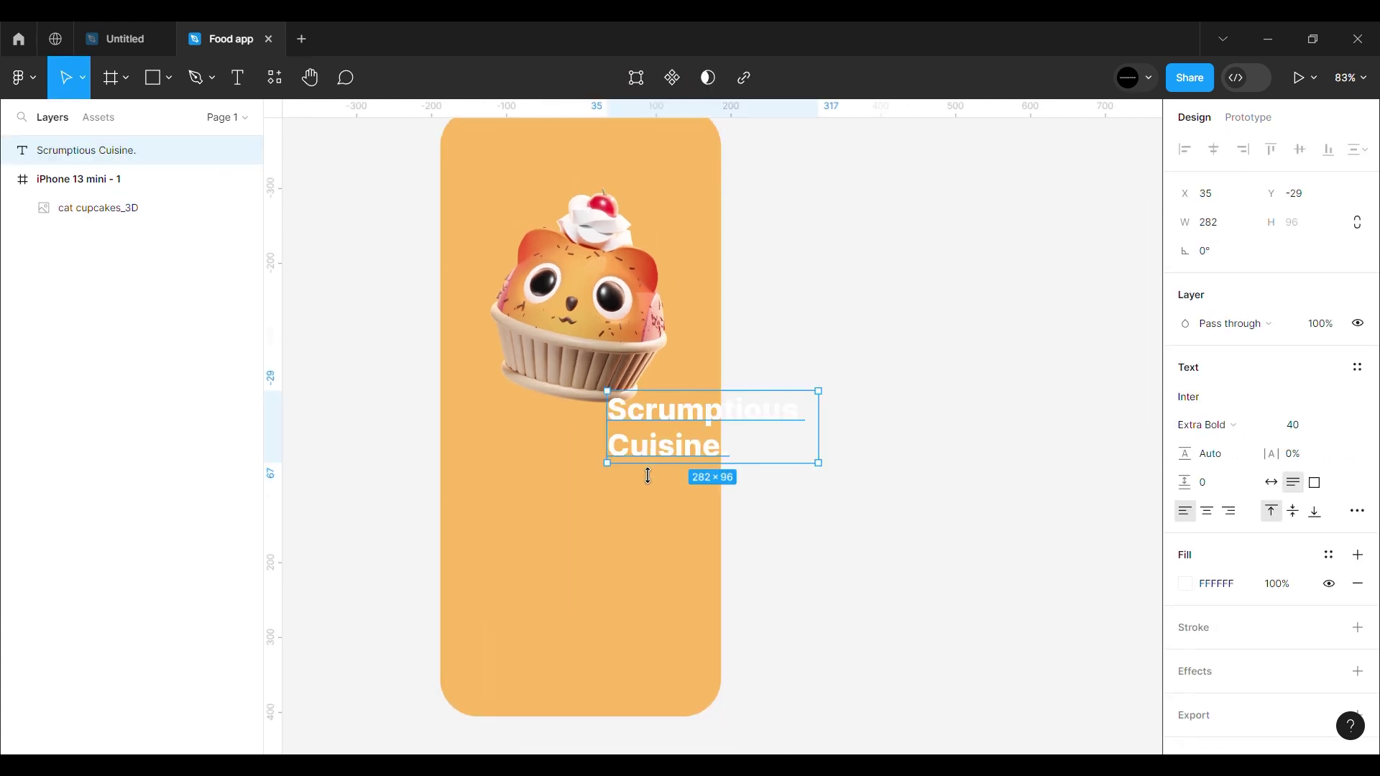
pyautogui.moveTo(678, 444); pyautogui.dragTo(872, 469)
pyautogui.click(877, 366)
pyautogui.click(952, 475)
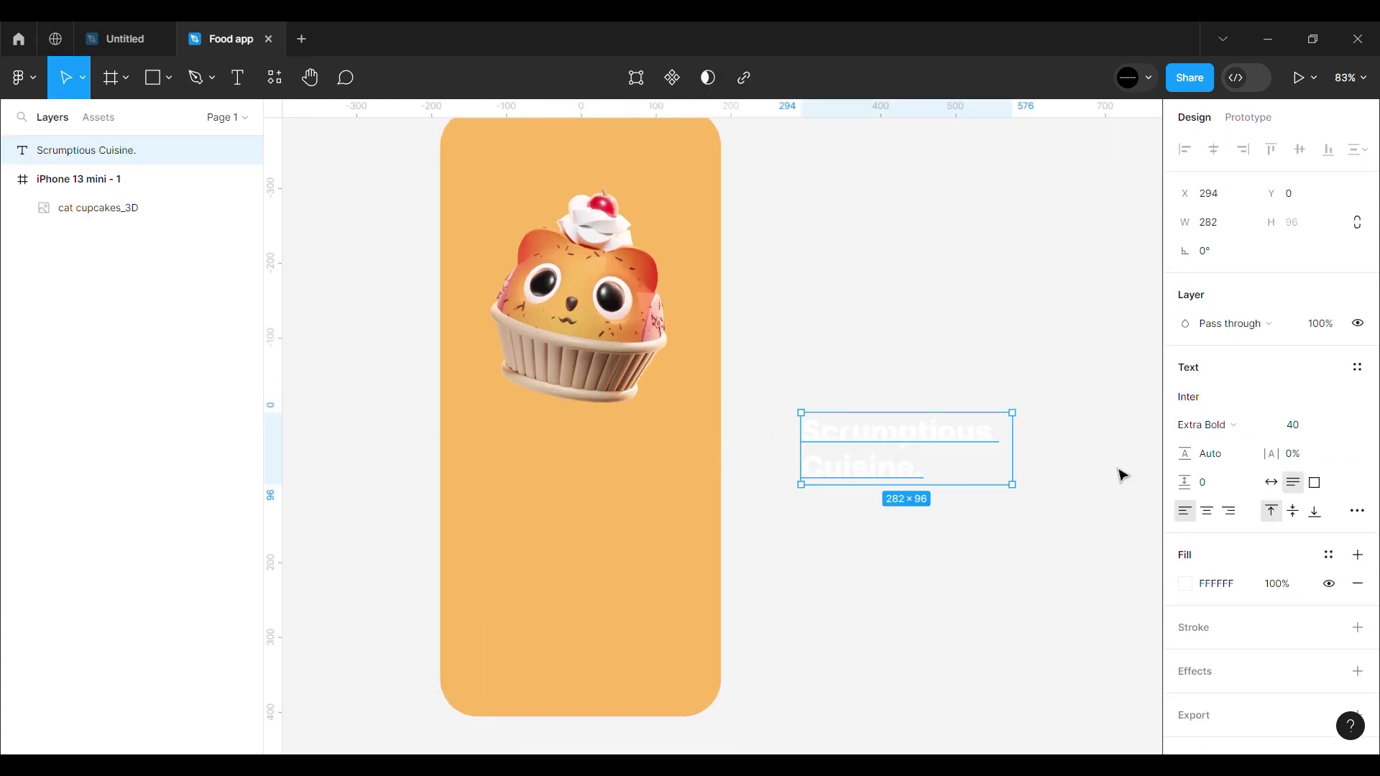
pyautogui.moveTo(917, 450); pyautogui.dragTo(585, 468)
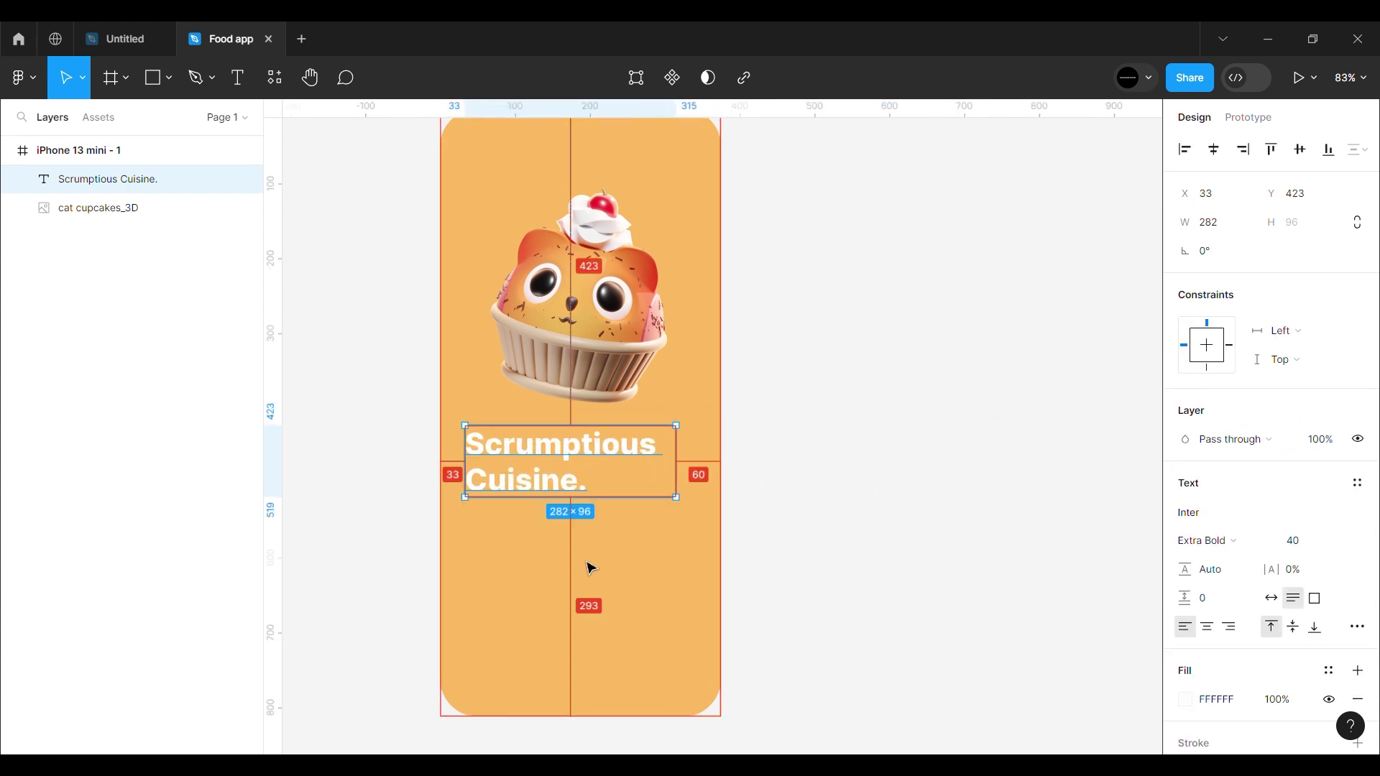
pyautogui.press('Left')
pyautogui.press('Left')
pyautogui.press('Left')
pyautogui.click(726, 412)
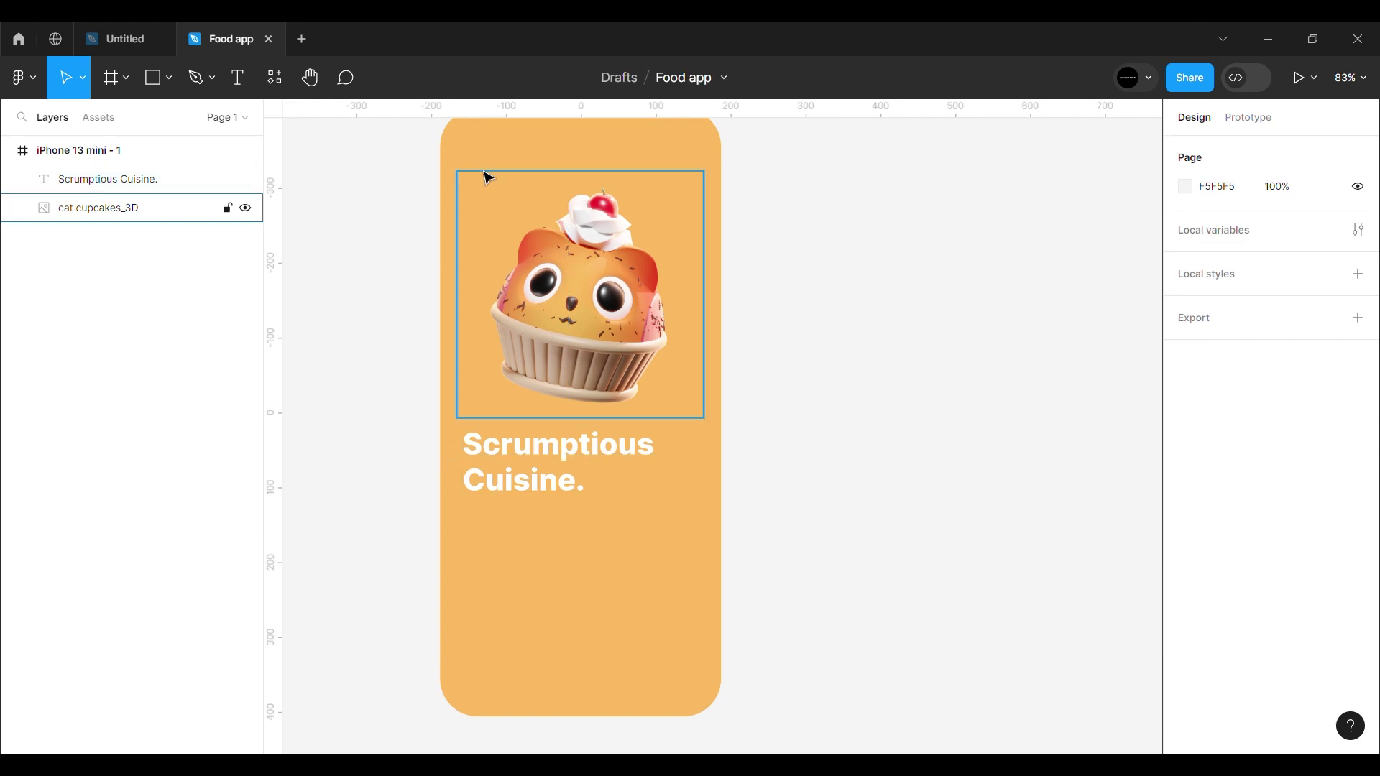
# Step: Paste the "Explore a world of flavors, discover new favorites." text and place it below the heading at X 30, Y 537
pyautogui.scroll(-2, 747, 424)
pyautogui.hscroll(-1, 747, 424)
pyautogui.hotkey('ctrl', 'v')
pyautogui.moveTo(659, 441); pyautogui.dragTo(547, 467)
pyautogui.press('Escape')
pyautogui.scroll(3, 508, 480)
pyautogui.press('alt')
pyautogui.press('Down')
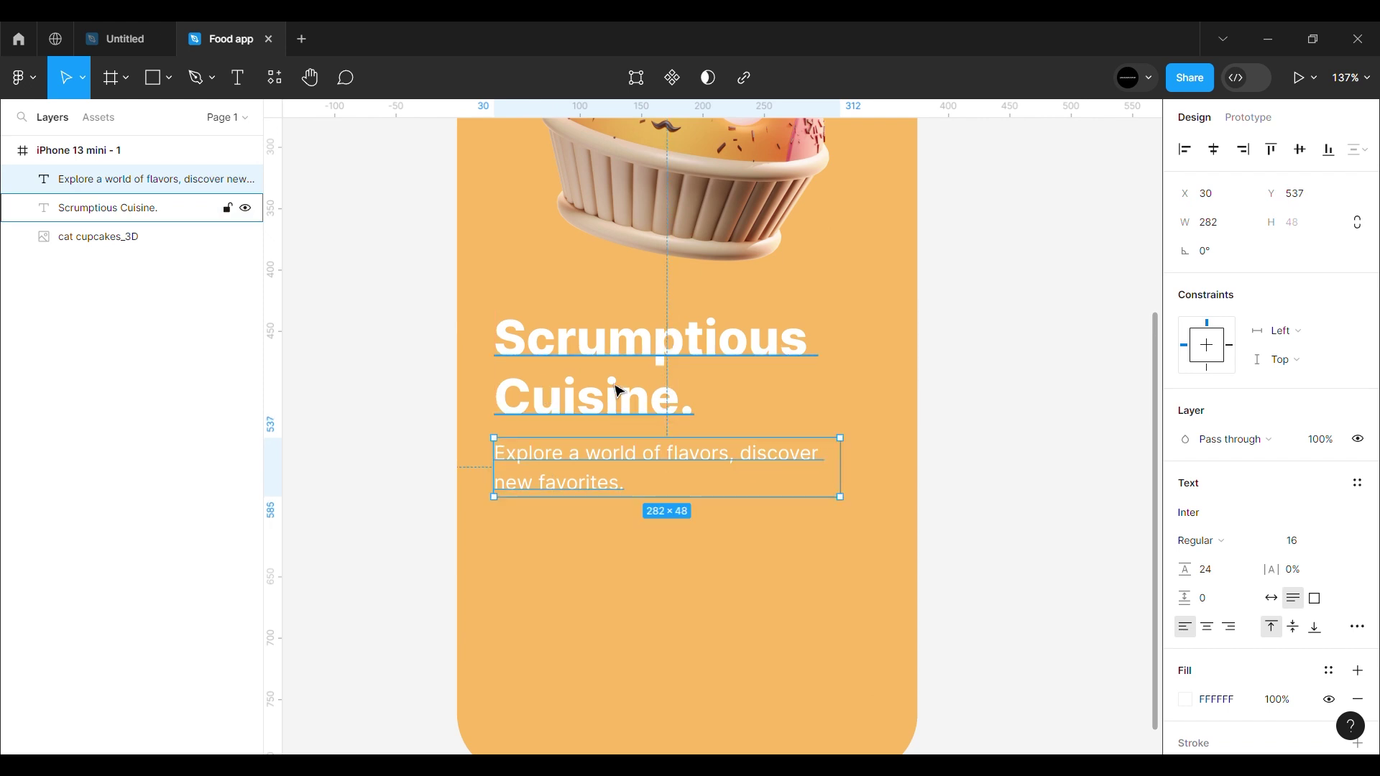
# Step: Move the heading and the description together left to X 24
pyautogui.click(949, 391)
pyautogui.click(670, 359)
pyautogui.keyDown('shift'); pyautogui.click(635, 486); pyautogui.keyUp('shift')
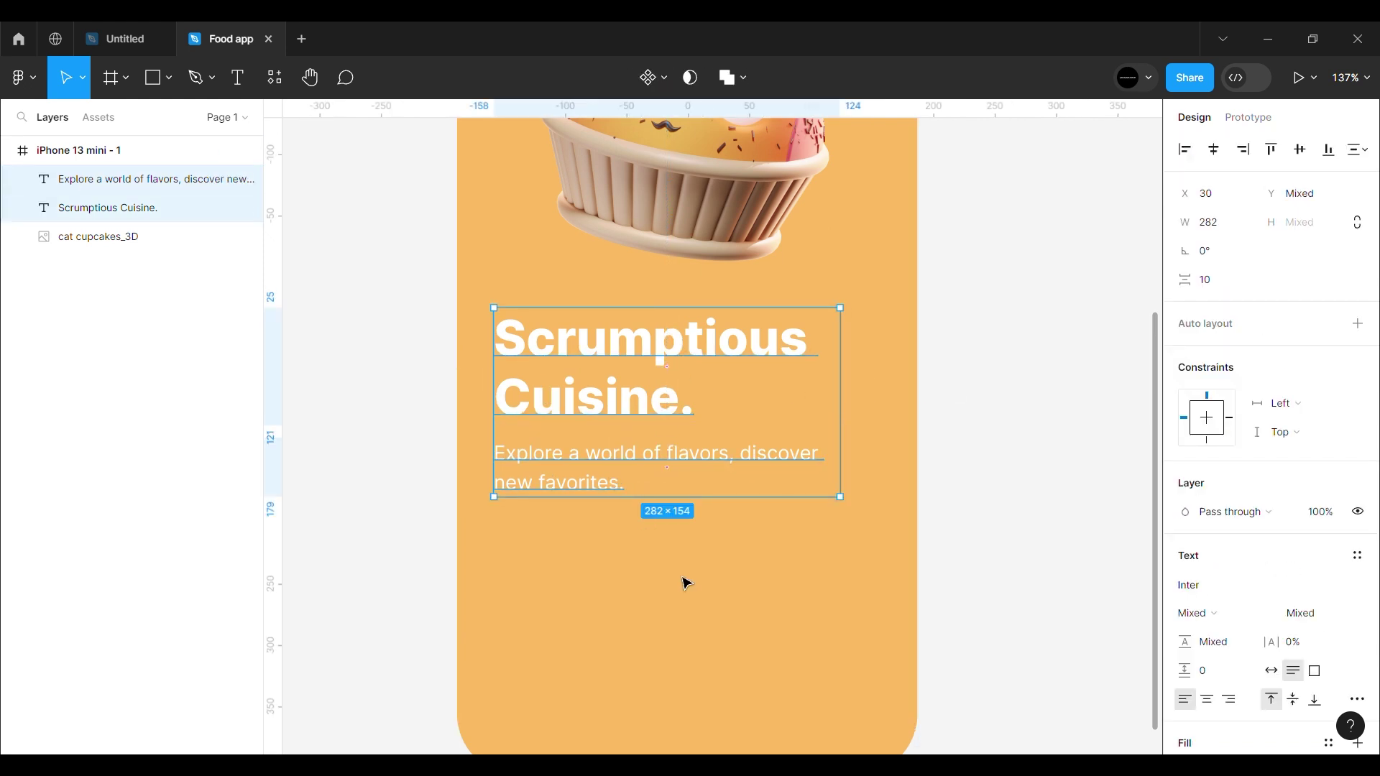
pyautogui.press('Left')
pyautogui.press('Left')
pyautogui.press('Left')
pyautogui.press('Left')
pyautogui.press('Left')
pyautogui.press('Left')
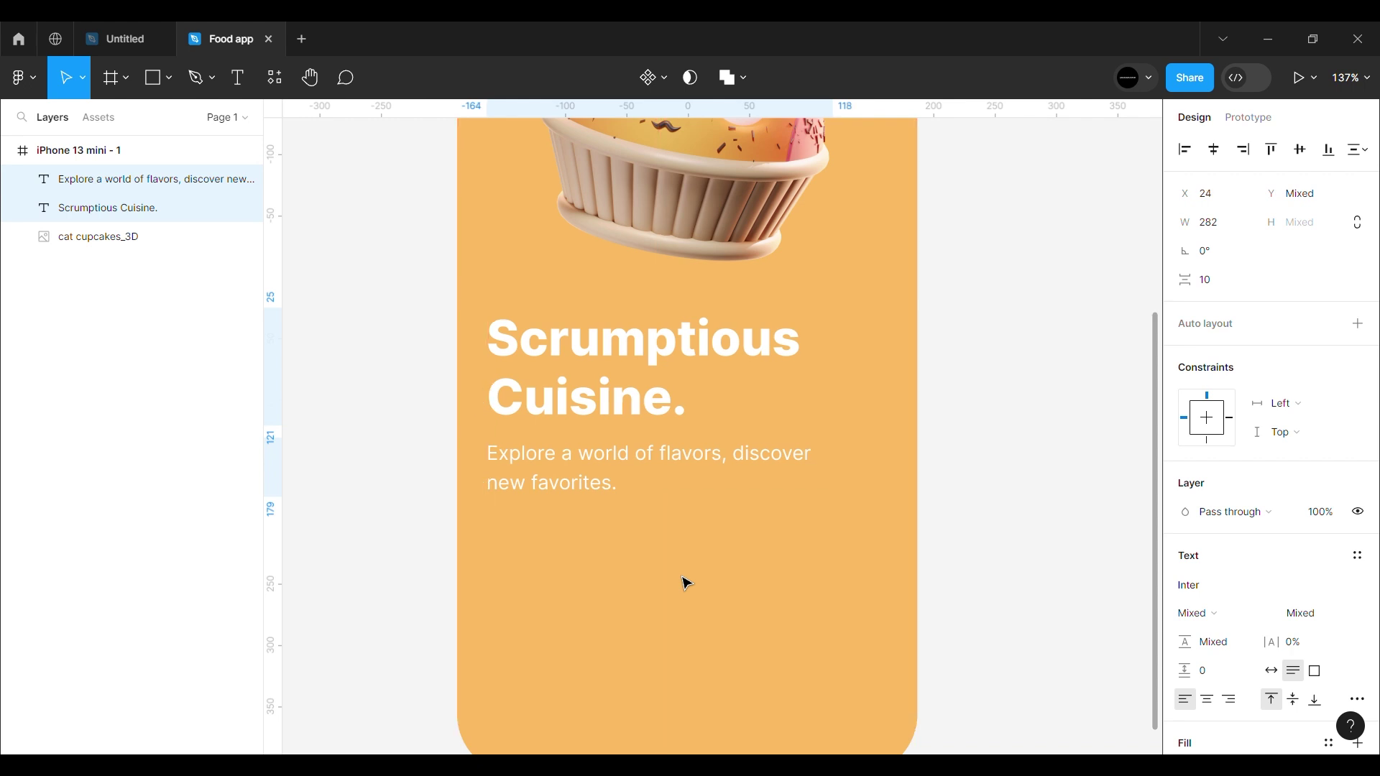
# Step: Draw a circle near the frame's lower-right corner and set its size to 60 × 60
pyautogui.scroll(-3, 690, 578)
pyautogui.click(903, 524)
pyautogui.press('space')
pyautogui.moveTo(777, 598)
pyautogui.mouseDown()
pyautogui.moveTo(746, 518)
pyautogui.moveTo(809, 556)
pyautogui.mouseUp()
pyautogui.scroll(3, 731, 595)
pyautogui.click(944, 531)
pyautogui.click(801, 523)
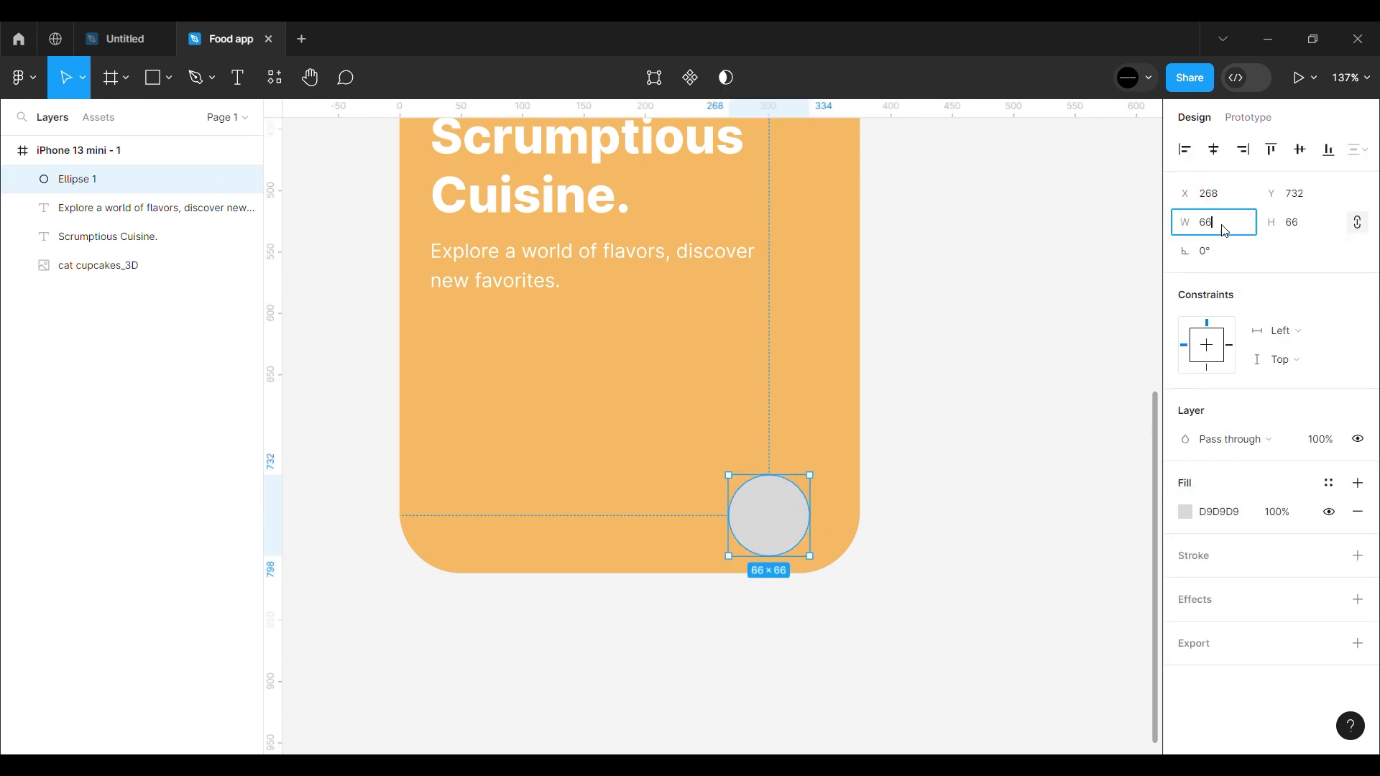
pyautogui.write('60')
pyautogui.press('Return')
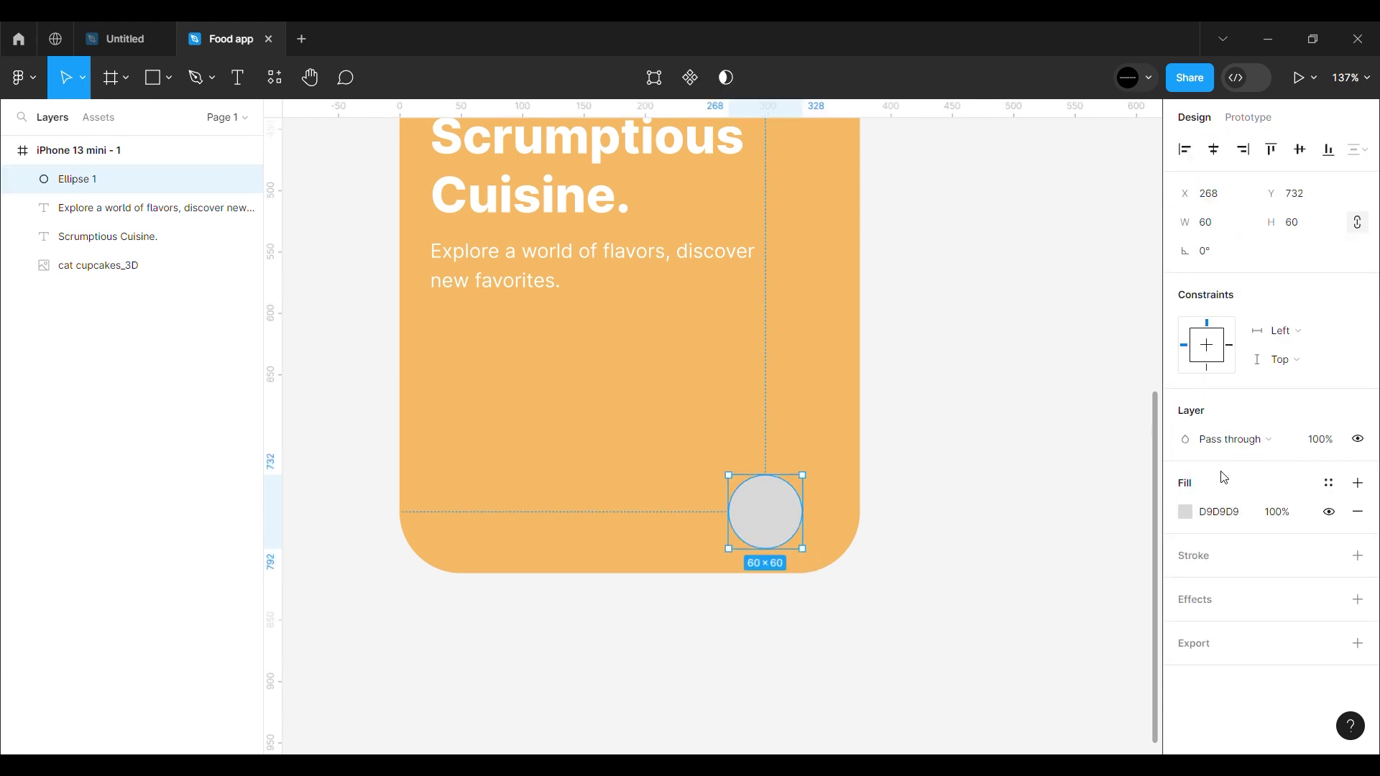
# Step: Set the circle's fill color to E1A755
pyautogui.write('E1A755')
pyautogui.press('Return')
pyautogui.click(1071, 477)
# Step: Move the circle closer to the frame's lower-right corner, to X 287, Y 722
pyautogui.scroll(4, 783, 524)
pyautogui.moveTo(773, 508); pyautogui.dragTo(809, 502)
pyautogui.press('alt')
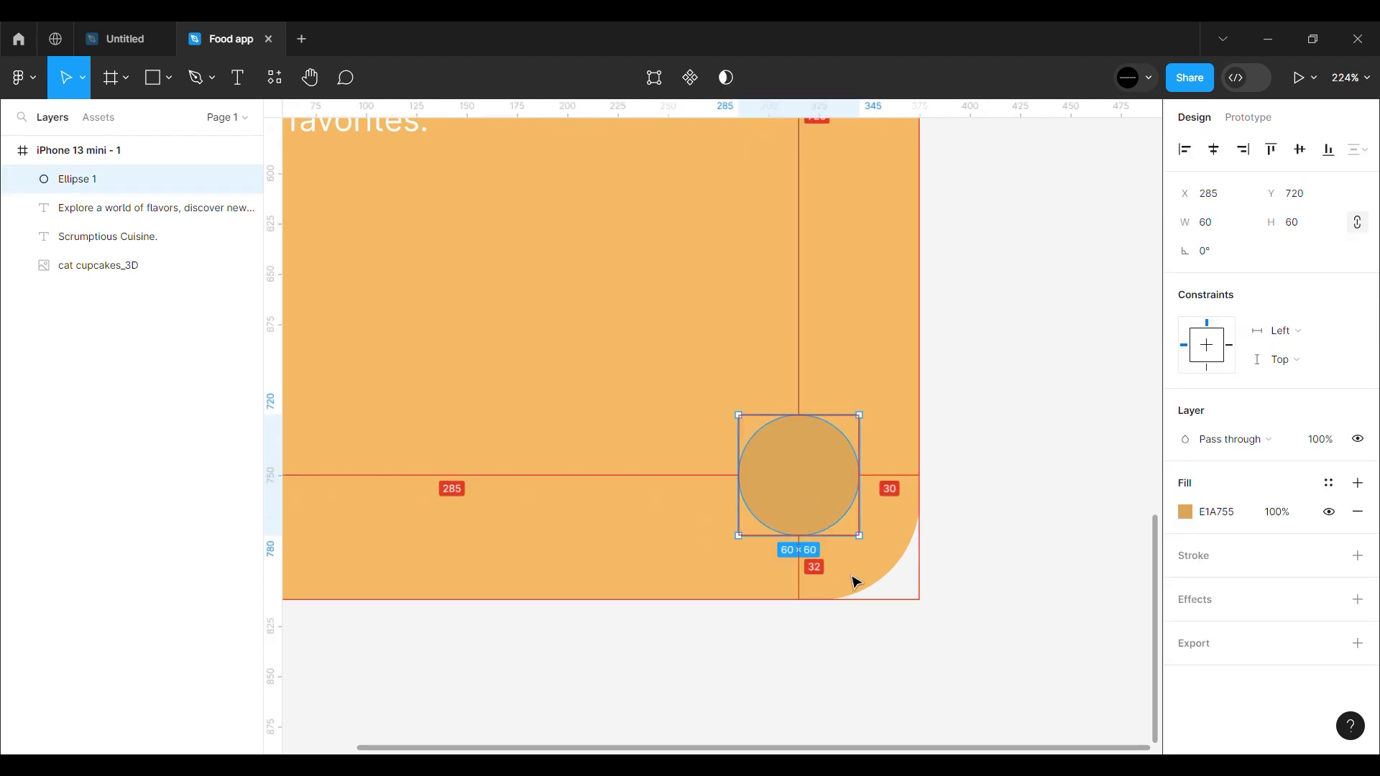
pyautogui.press('Down')
pyautogui.press('Down')
pyautogui.press('alt')
pyautogui.press('alt')
pyautogui.press('Right')
pyautogui.press('Right')
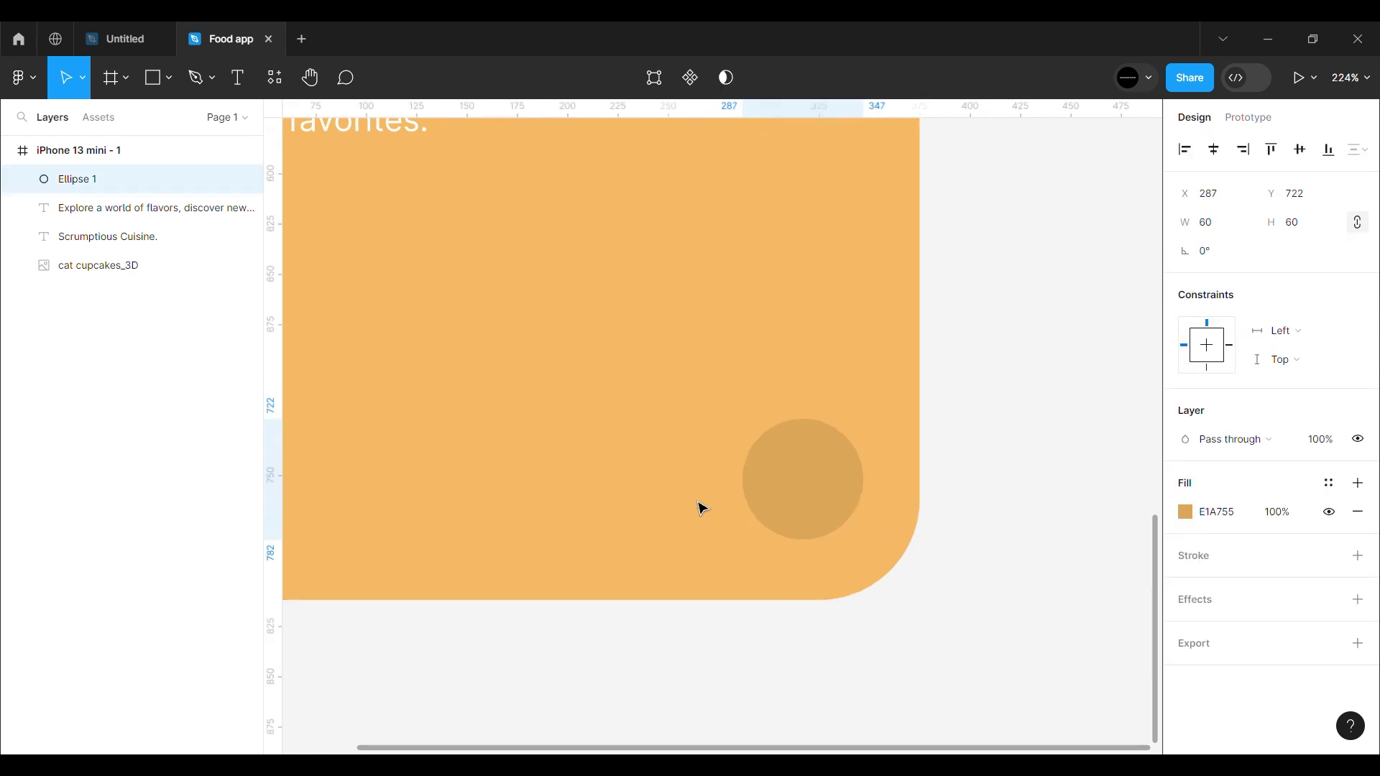
# Step: Fine-tune the circle's position to X 290, Y 727
pyautogui.press('Down')
pyautogui.press('Down')
pyautogui.press('Down')
pyautogui.press('Down')
pyautogui.press('Down')
pyautogui.press('Down')
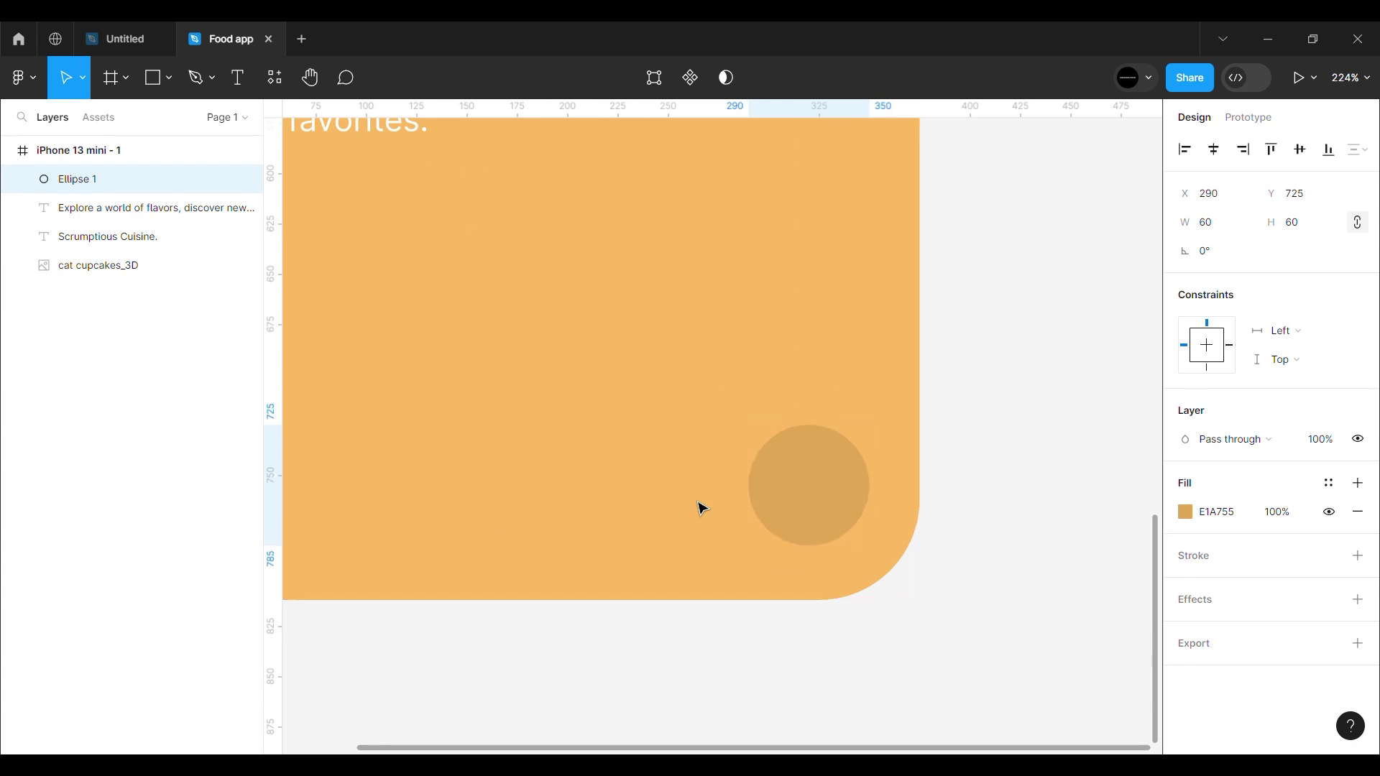
pyautogui.press('Up')
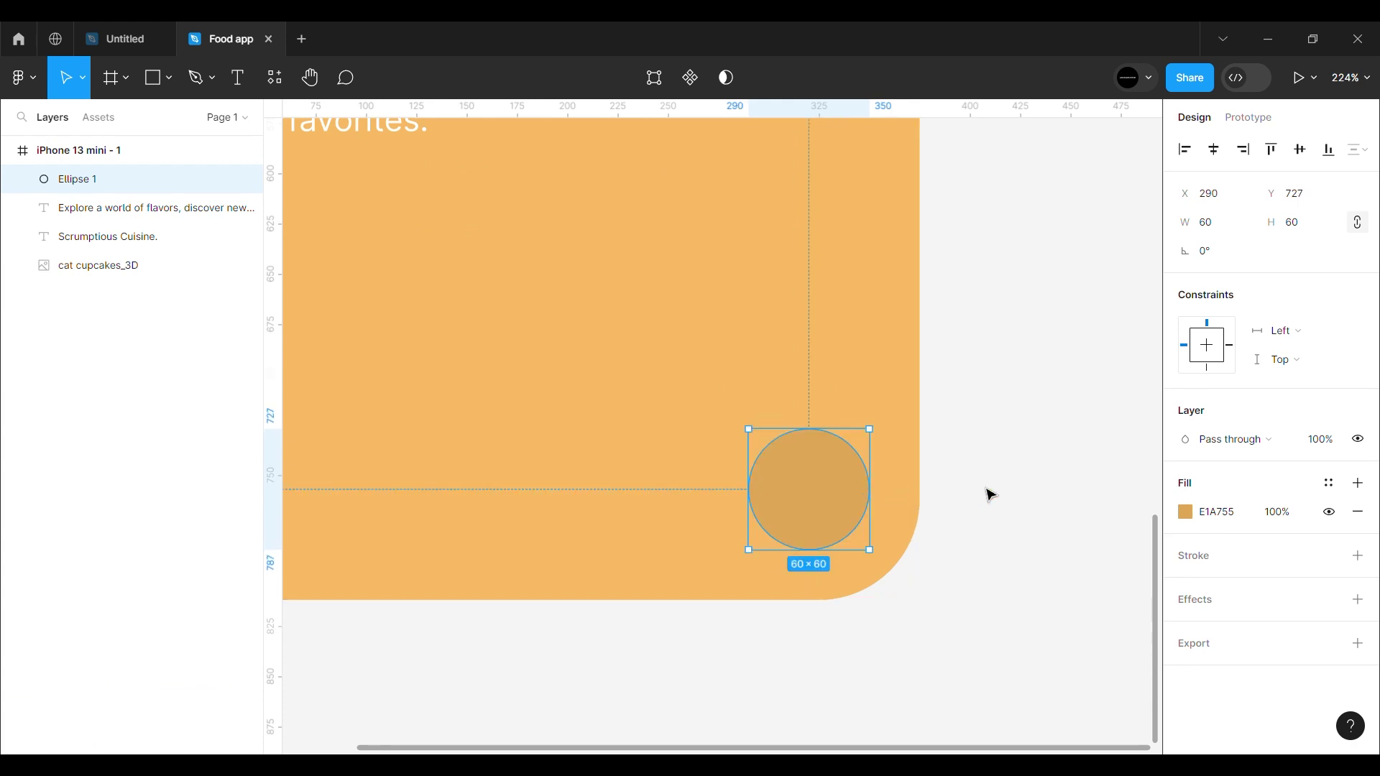
pyautogui.press('Escape')
# Step: Insert the arrow-right icon with the Feather Icons plugin
pyautogui.press('space')
pyautogui.moveTo(995, 514); pyautogui.dragTo(804, 434)
pyautogui.rightClick(801, 370)
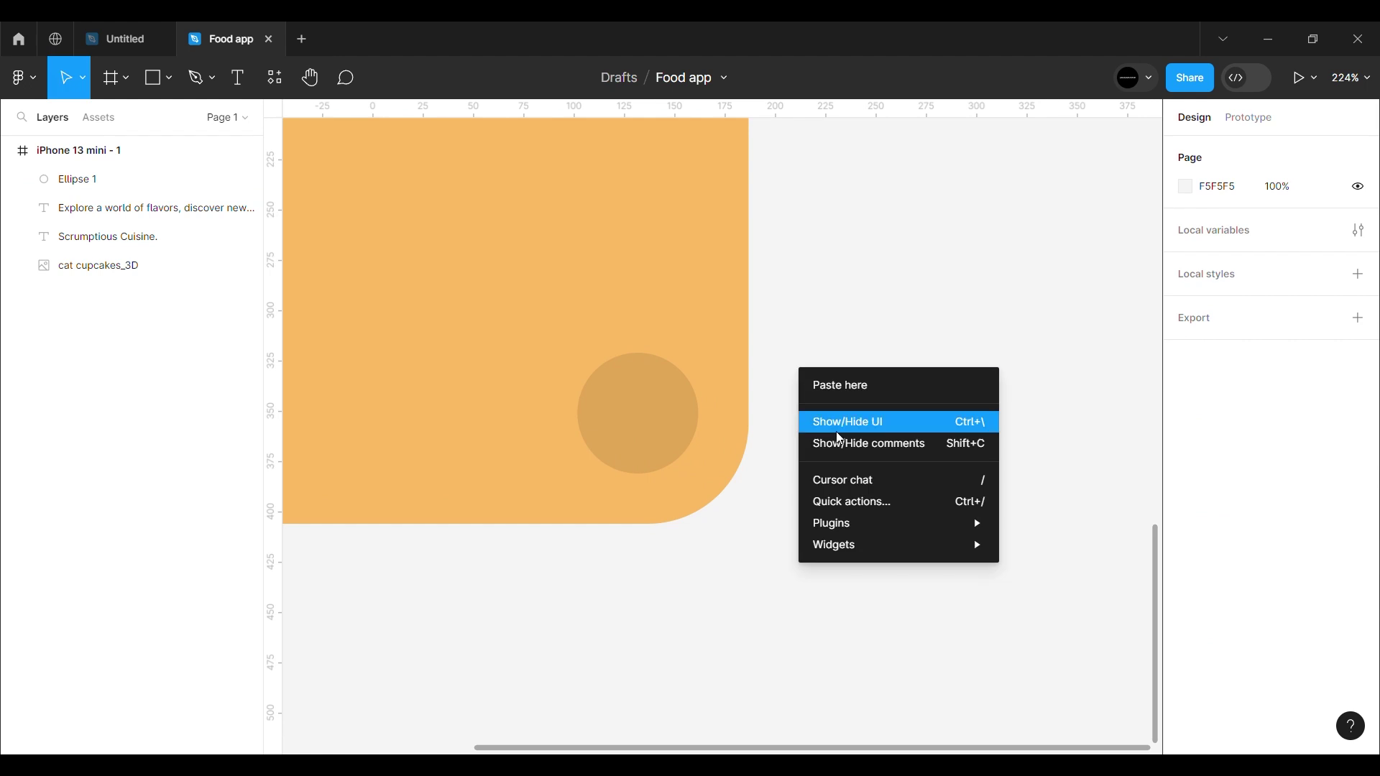
pyautogui.moveTo(857, 523)
pyautogui.click(1035, 588)
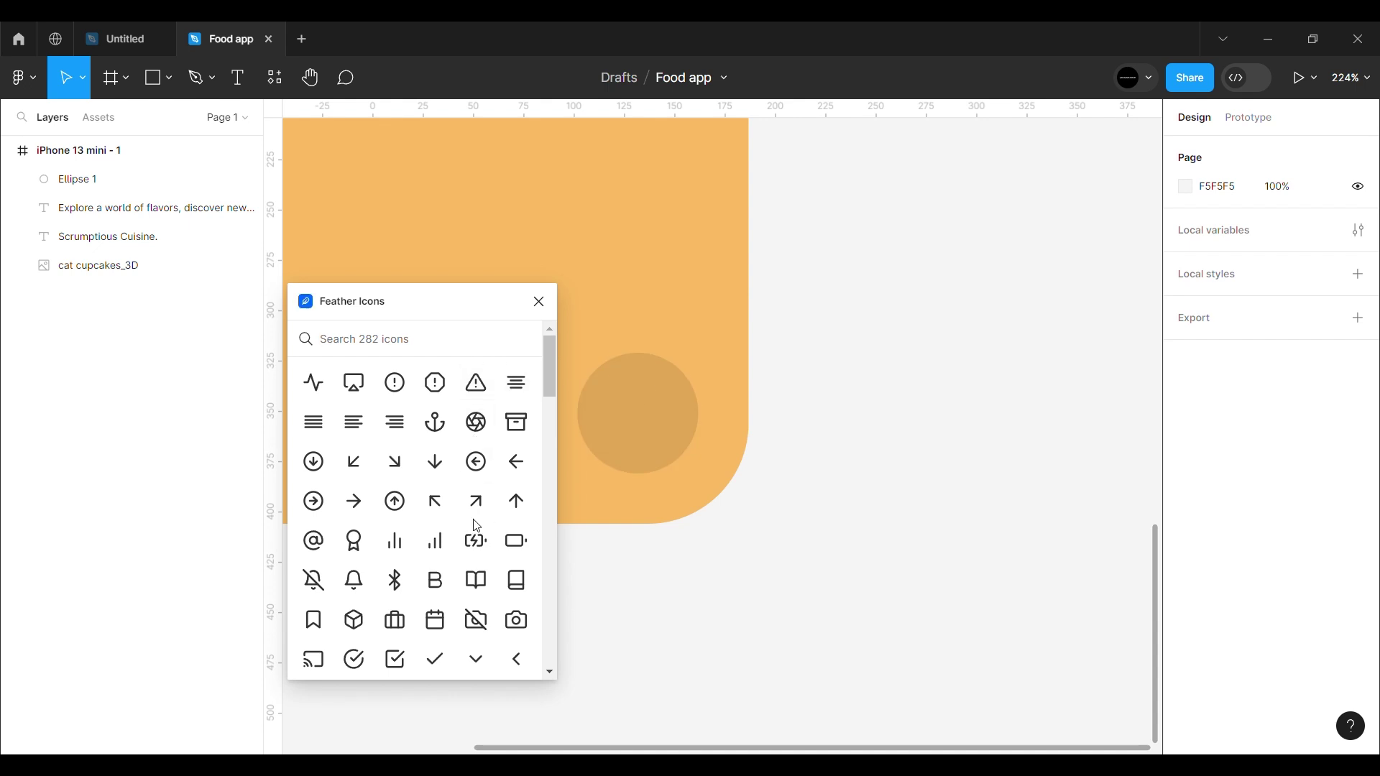
pyautogui.click(354, 501)
pyautogui.click(539, 301)
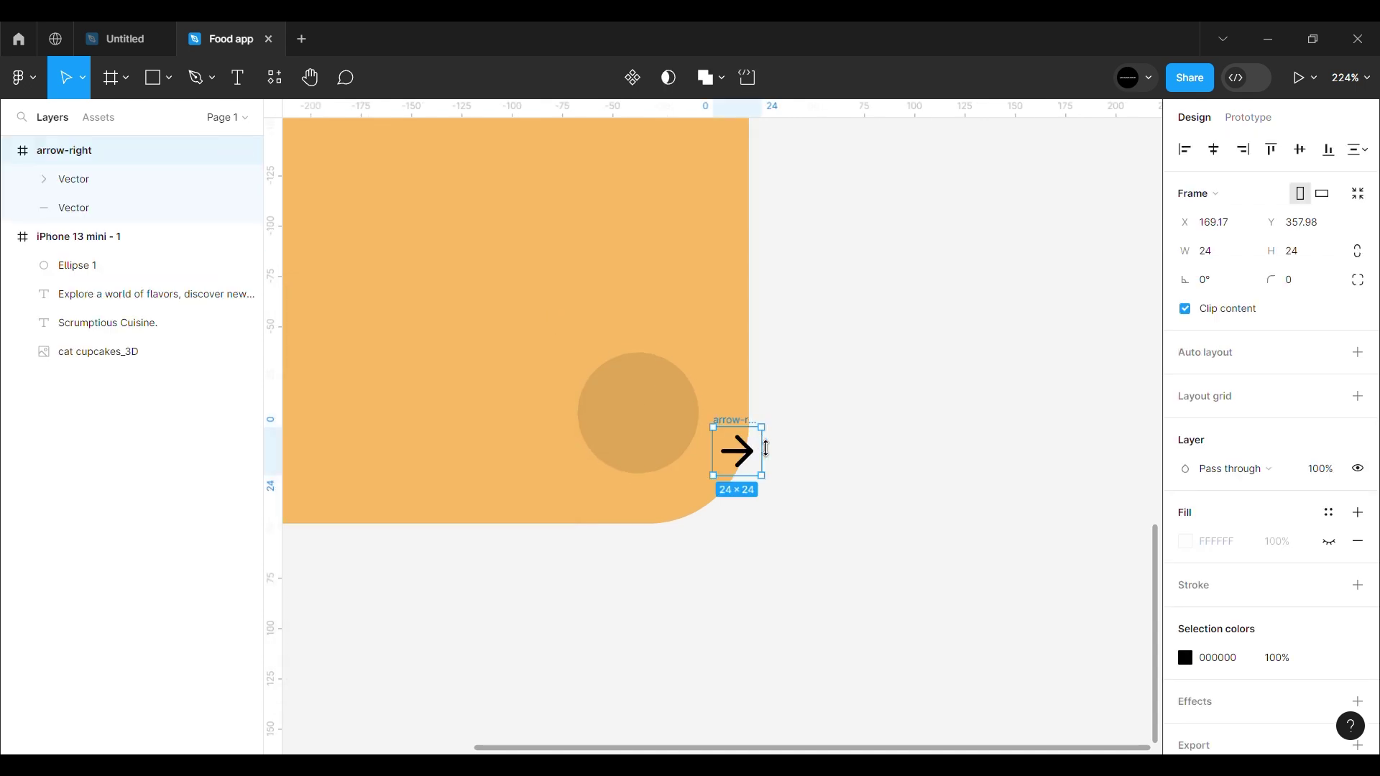
# Step: Group the arrow's vectors, move the group out of its icon frame beside the phone, and delete the empty icon frame
pyautogui.click(754, 462)
pyautogui.hotkey('ctrl', 'a')
pyautogui.hotkey('ctrl', 'g')
pyautogui.moveTo(751, 457); pyautogui.dragTo(835, 460)
pyautogui.click(754, 453)
pyautogui.press('Delete')
pyautogui.click(820, 452)
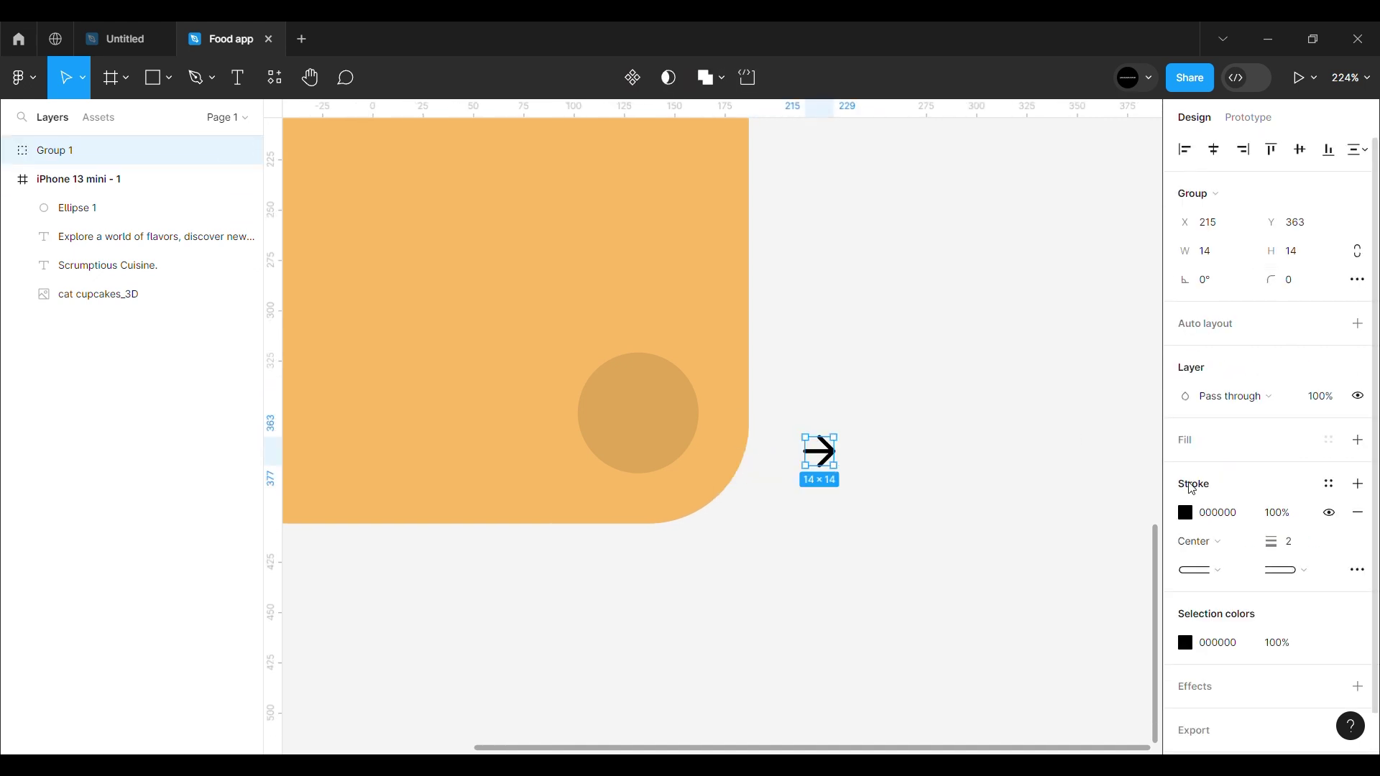
# Step: Change the arrow group's color to white, FFFFFF
pyautogui.click(1186, 643)
pyautogui.moveTo(945, 502); pyautogui.dragTo(934, 292)
pyautogui.click(871, 428)
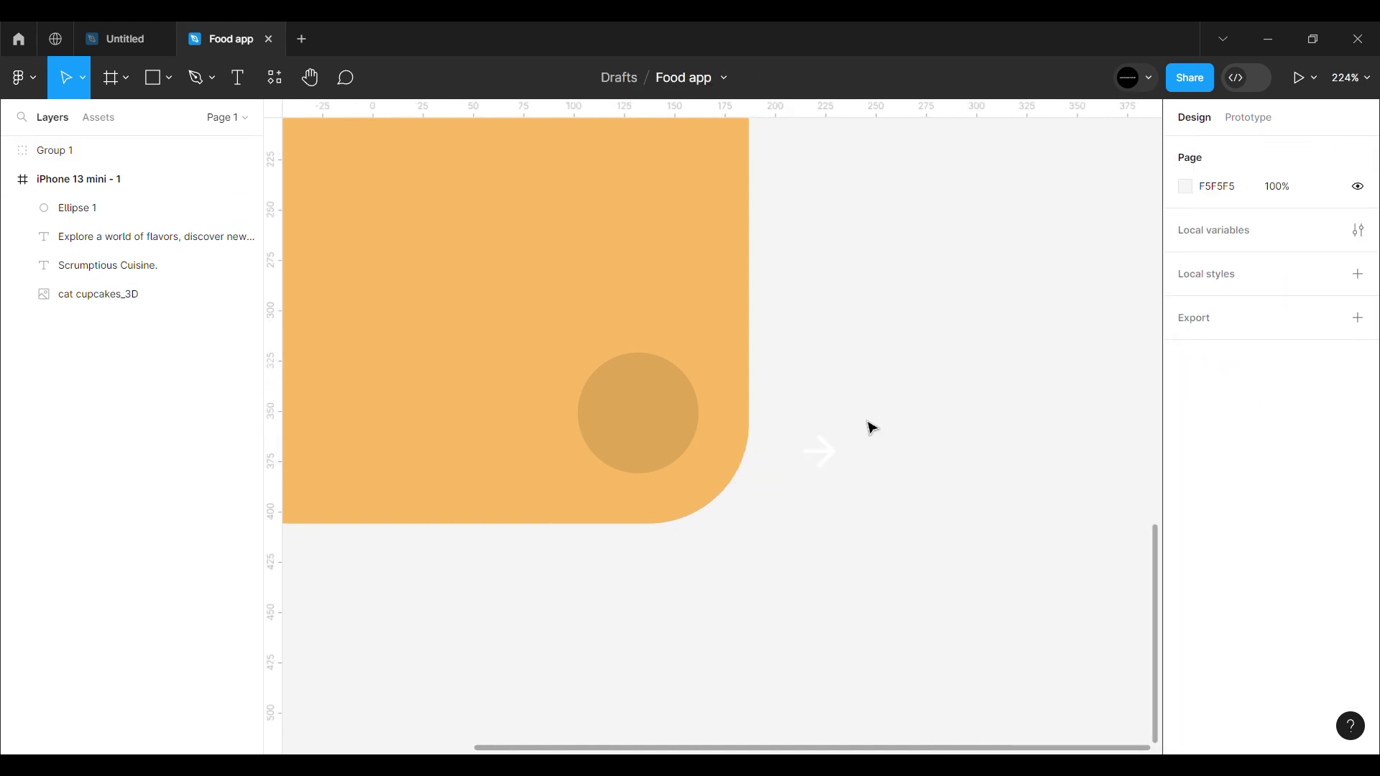
# Step: Resize the arrow group to 18 × 18 and center it on the circle
pyautogui.click(825, 465)
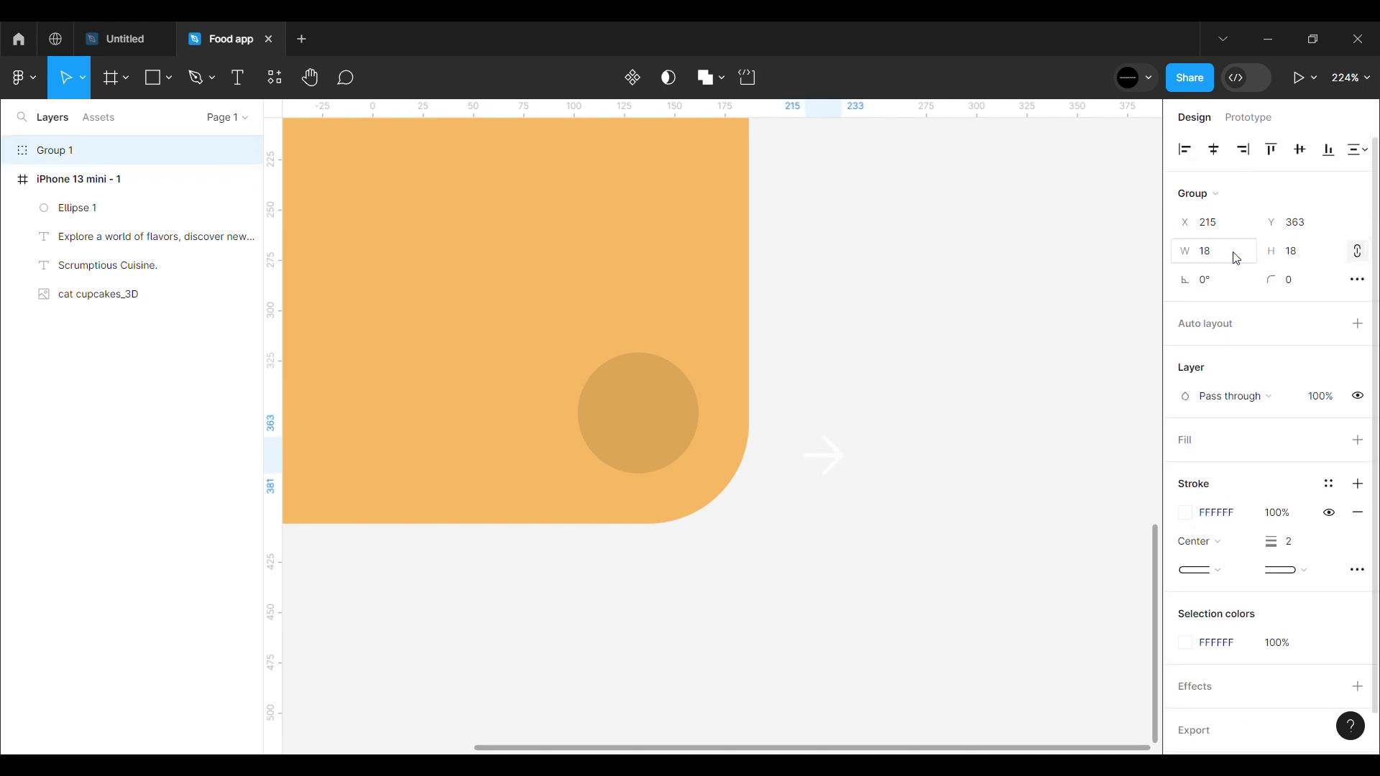
pyautogui.moveTo(842, 467); pyautogui.dragTo(766, 617)
pyautogui.click(859, 424)
pyautogui.scroll(-5, 760, 431)
pyautogui.press('space')
pyautogui.moveTo(742, 431); pyautogui.dragTo(695, 532)
pyautogui.scroll(-2, 632, 431)
pyautogui.hscroll(2, 632, 463)
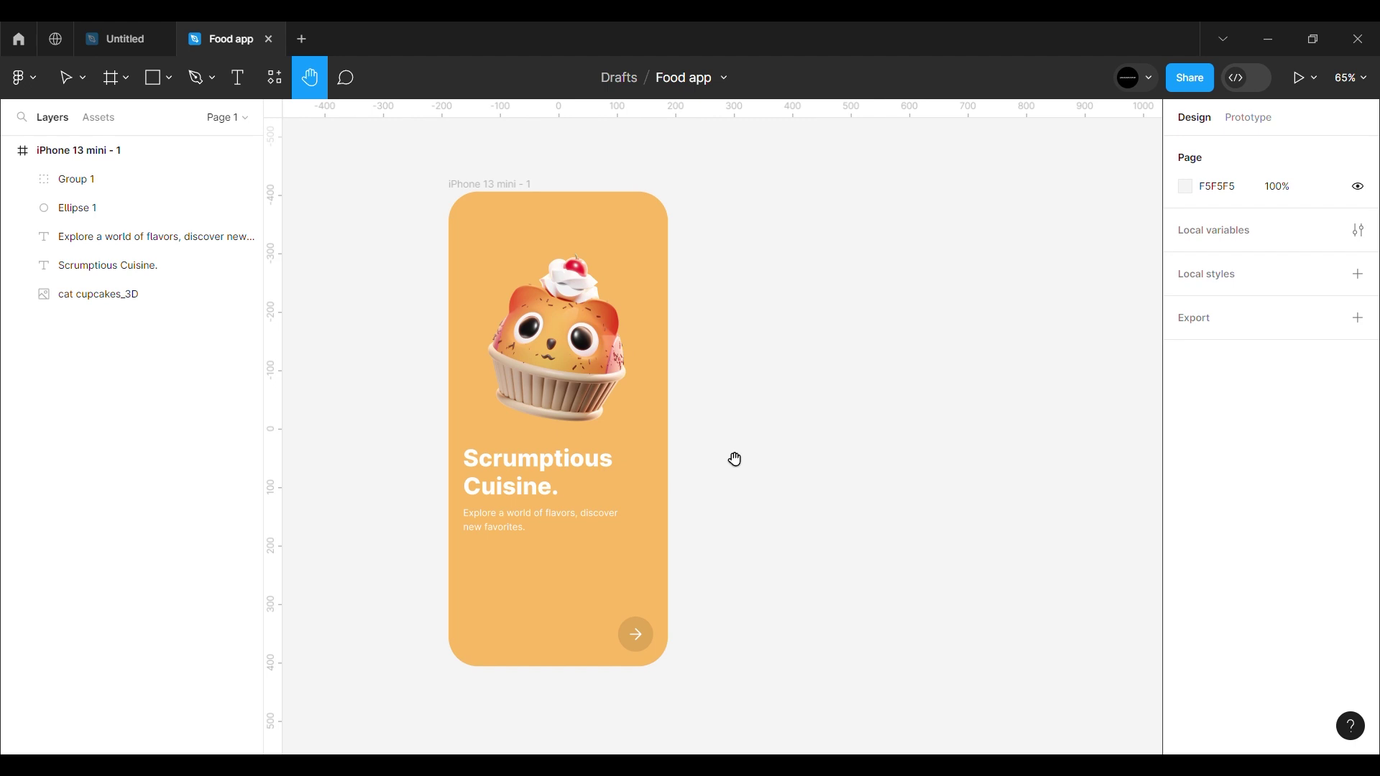
# Step: Duplicate the iPhone 13 mini - 1 frame and delete everything inside the copy
pyautogui.press('v')
pyautogui.click(520, 185)
pyautogui.hotkey('ctrl', 'd')
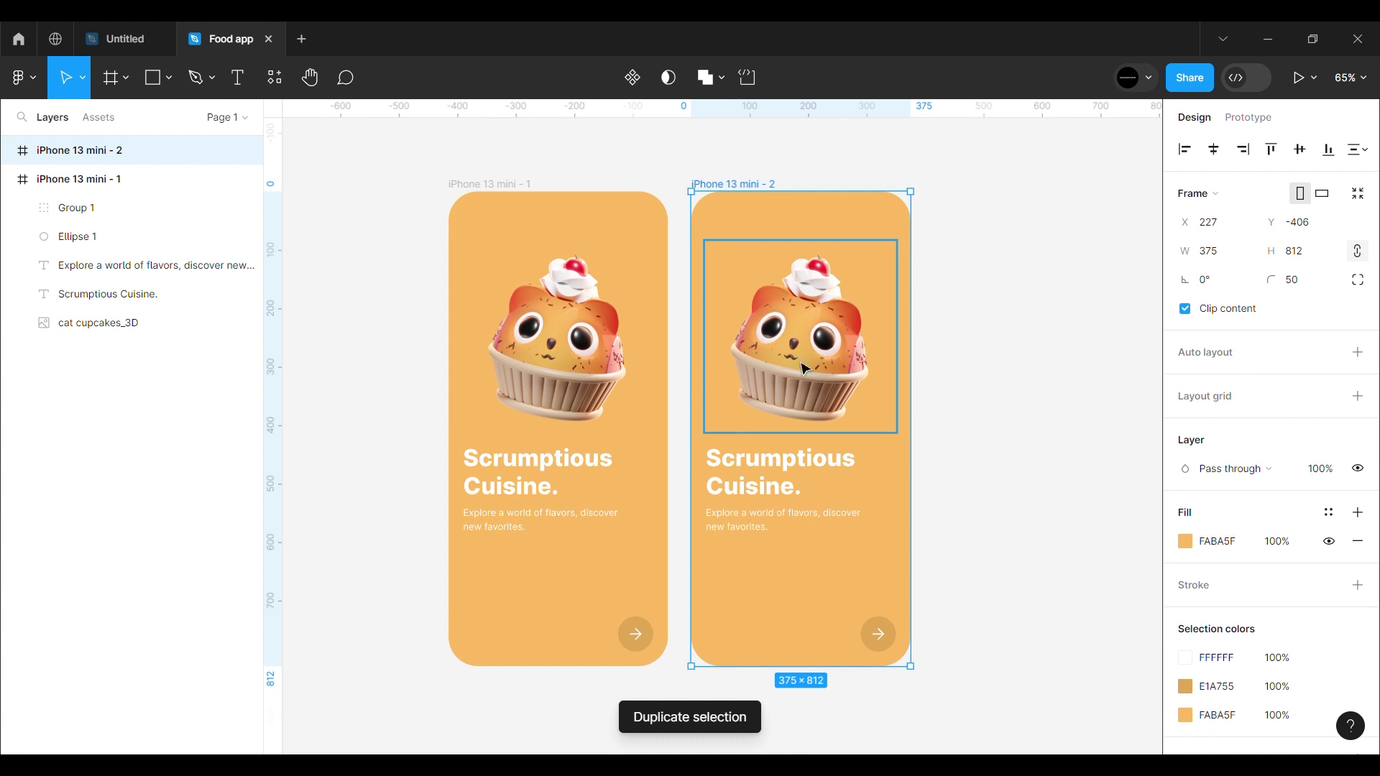
pyautogui.press('Escape')
pyautogui.moveTo(722, 230); pyautogui.dragTo(902, 656)
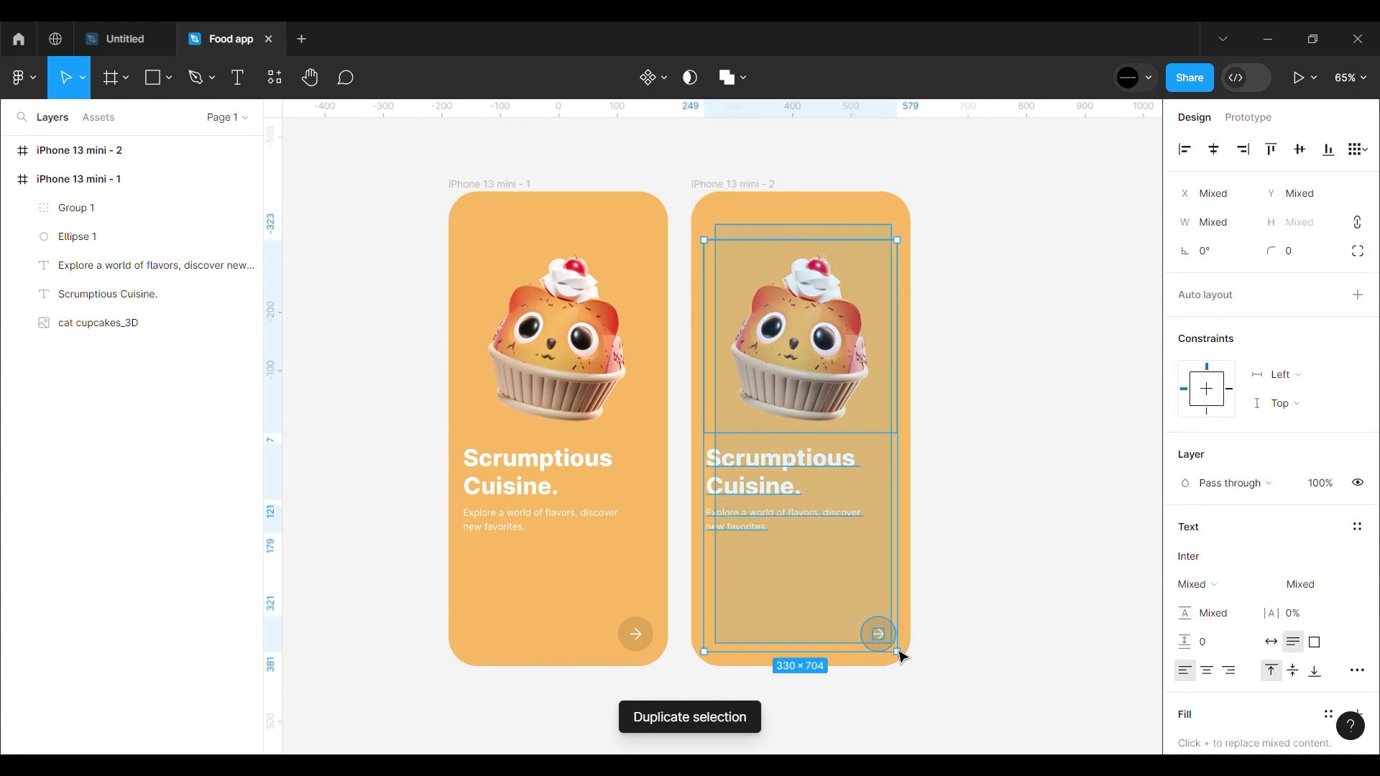
pyautogui.press('Delete')
# Step: Change the second frame's fill color to white
pyautogui.click(888, 568)
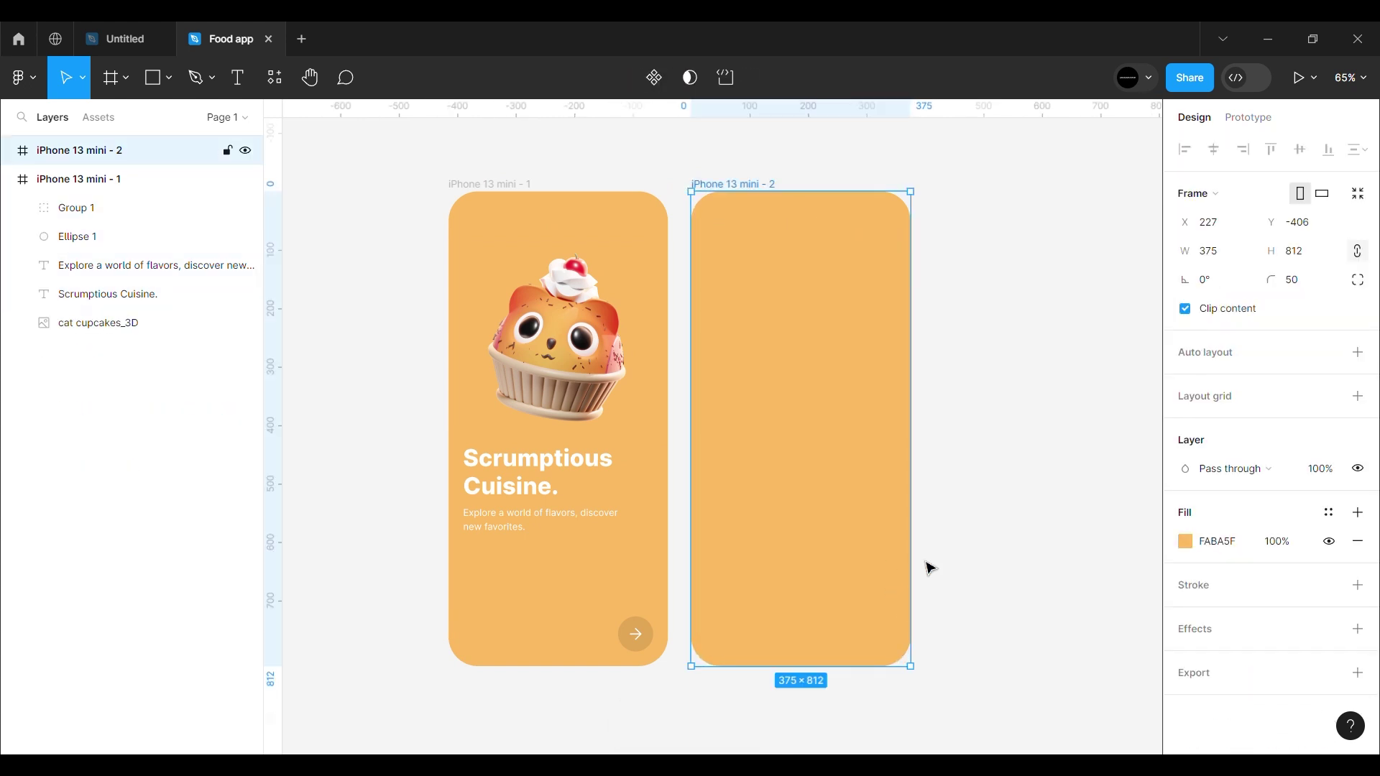
pyautogui.click(1179, 542)
pyautogui.moveTo(1016, 356); pyautogui.dragTo(929, 216)
pyautogui.click(969, 204)
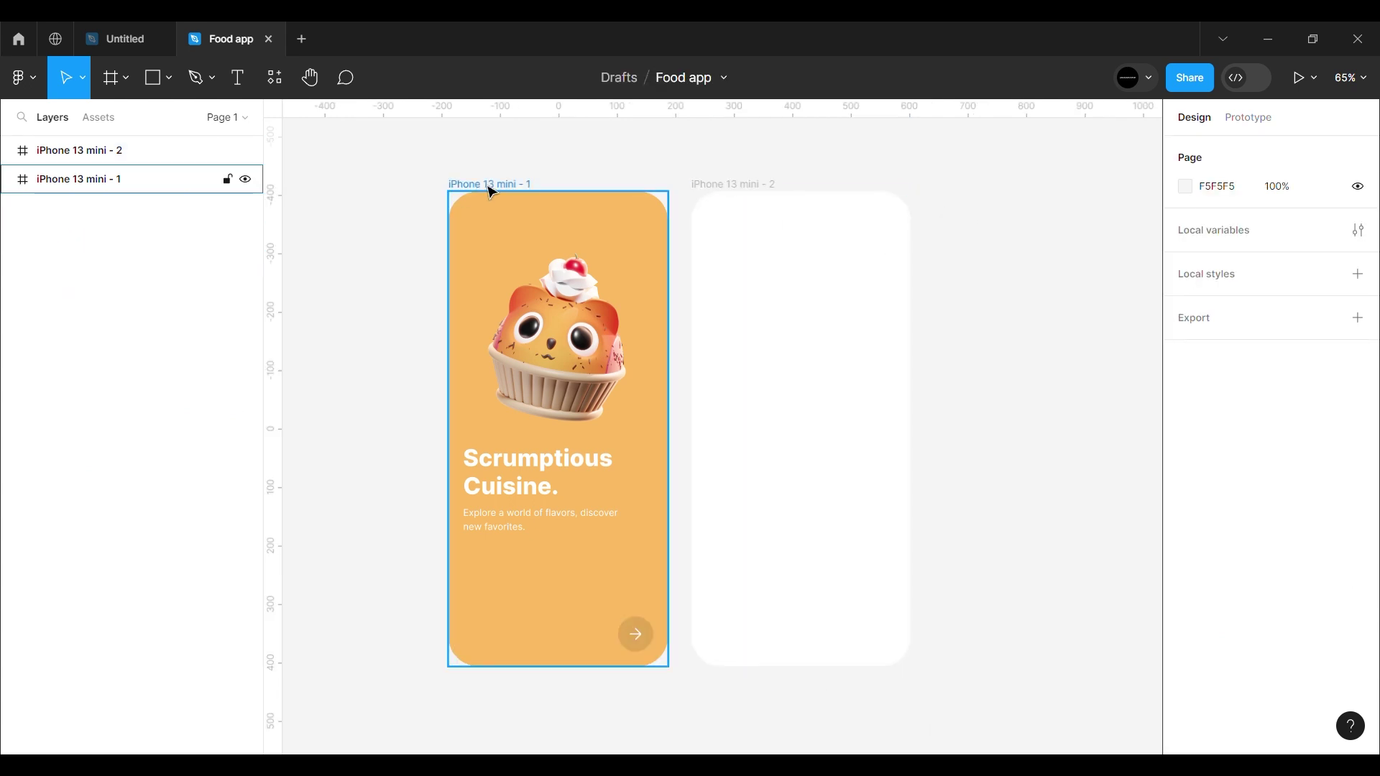
# Step: Duplicate the white arrow and place the copy on the canvas beside the second frame
pyautogui.click(651, 642)
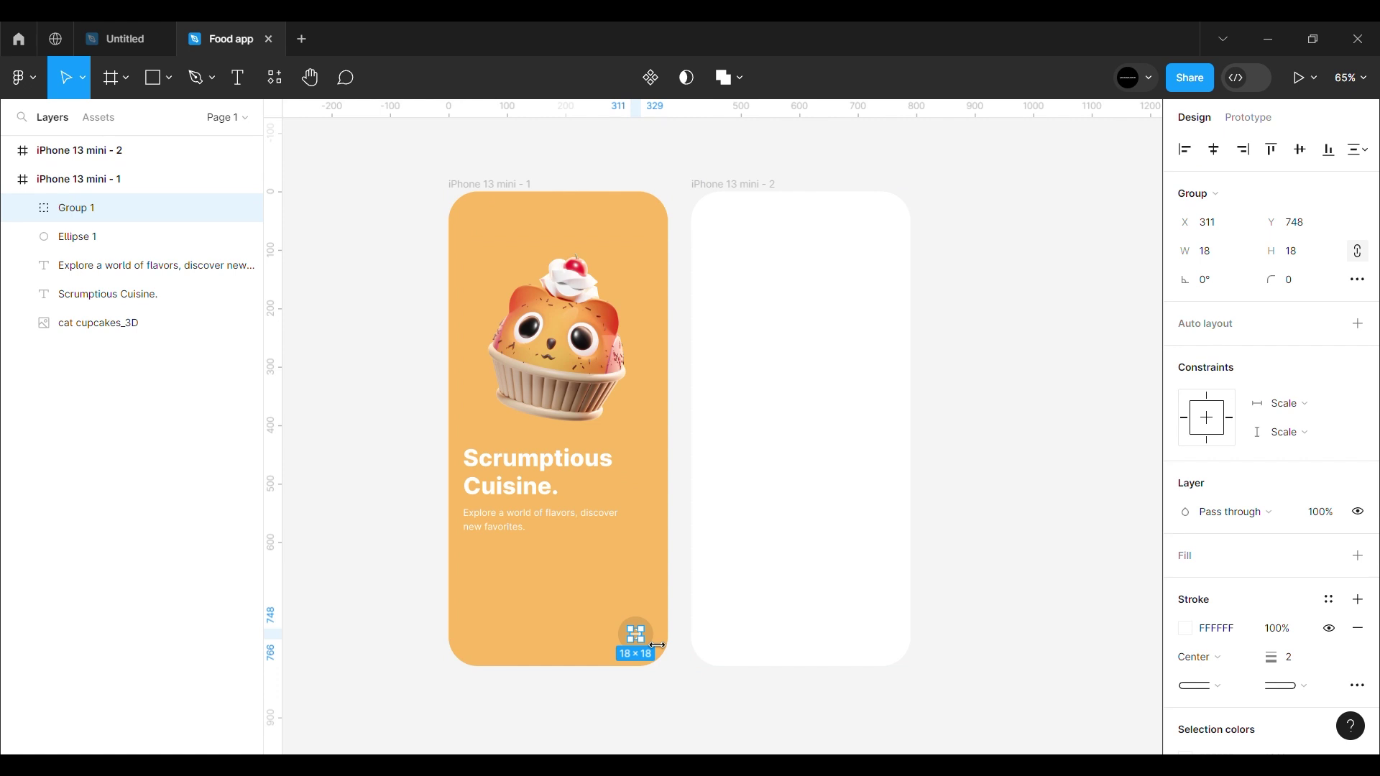
pyautogui.hotkey('ctrl', 'd')
pyautogui.moveTo(645, 642); pyautogui.dragTo(970, 415)
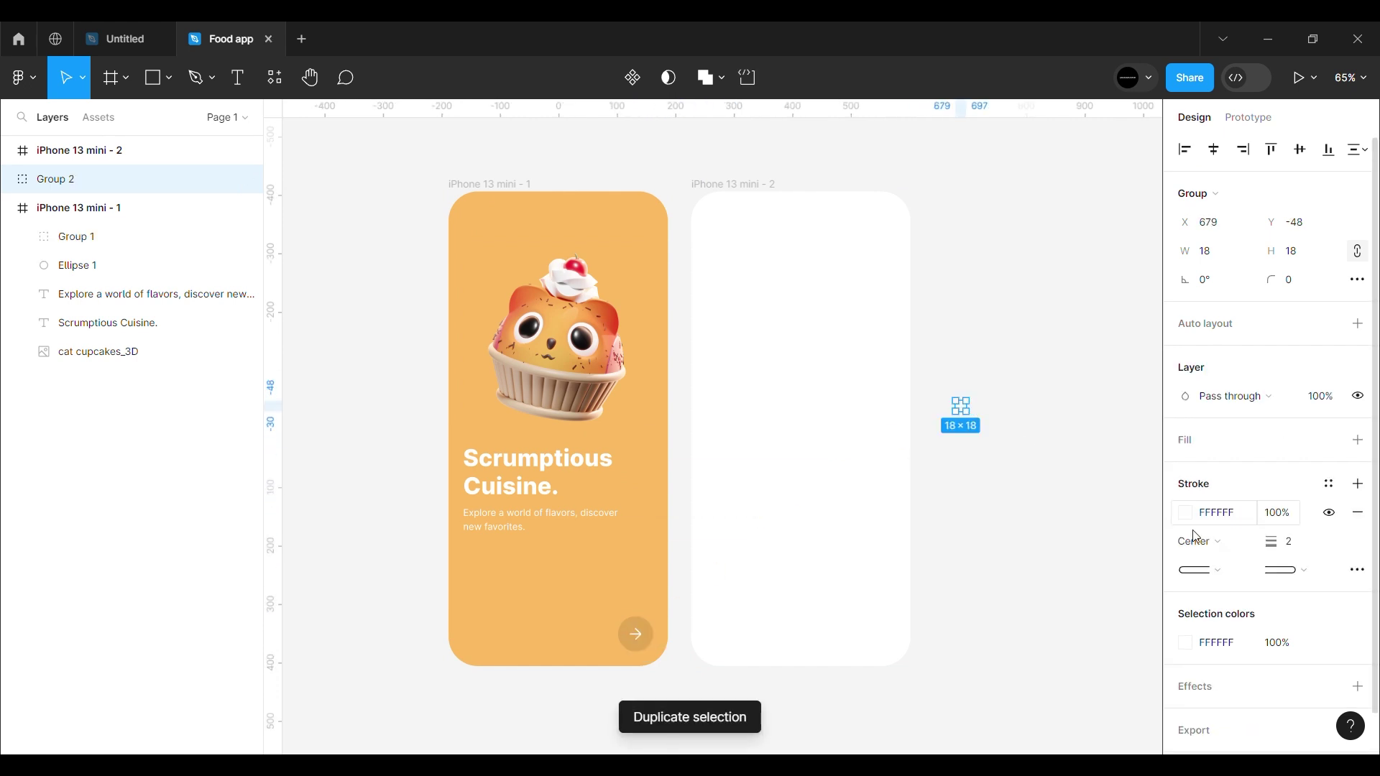
# Step: Set the duplicated arrow's color to 000000
pyautogui.click(1187, 642)
pyautogui.write('000000')
pyautogui.press('Return')
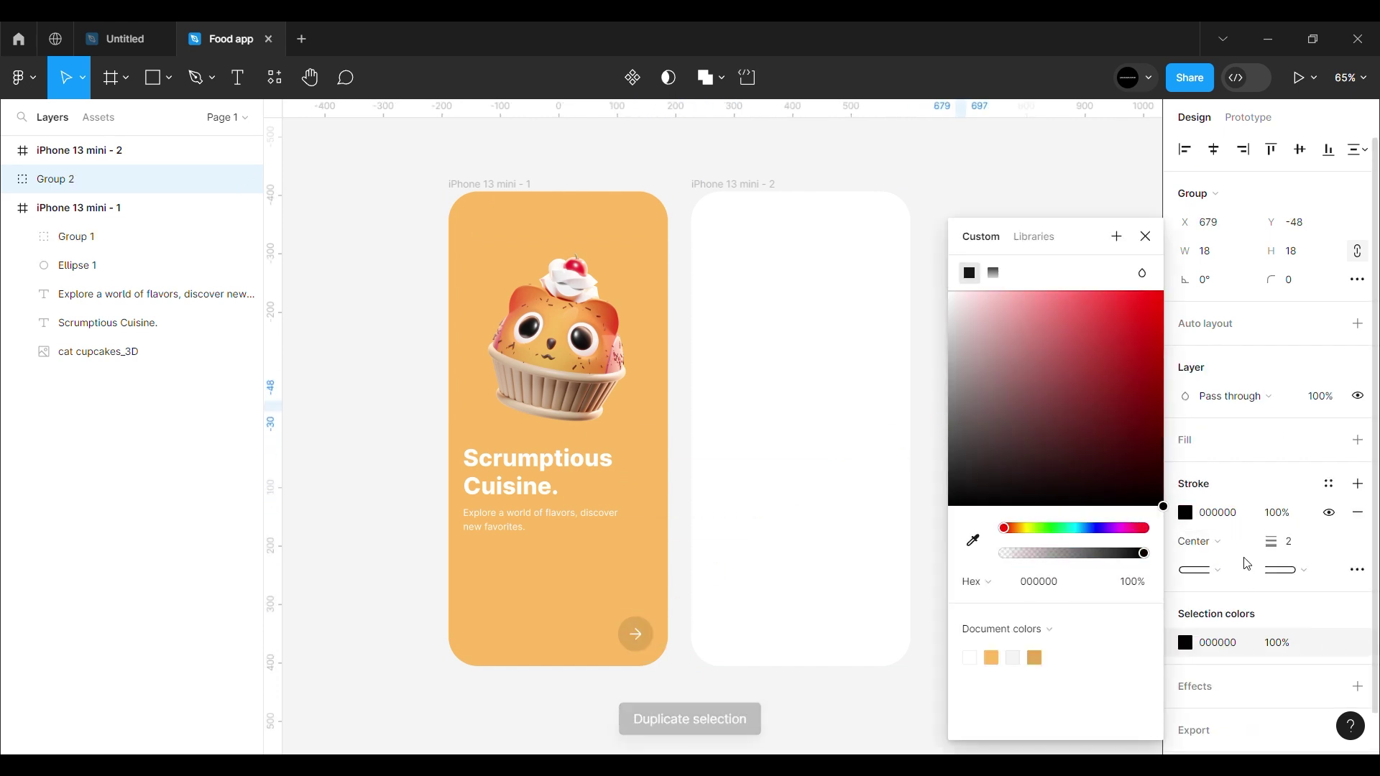
pyautogui.click(1146, 234)
# Step: Flip the black arrow horizontally so it points left
pyautogui.scroll(5, 1008, 393)
pyautogui.rightClick(926, 460)
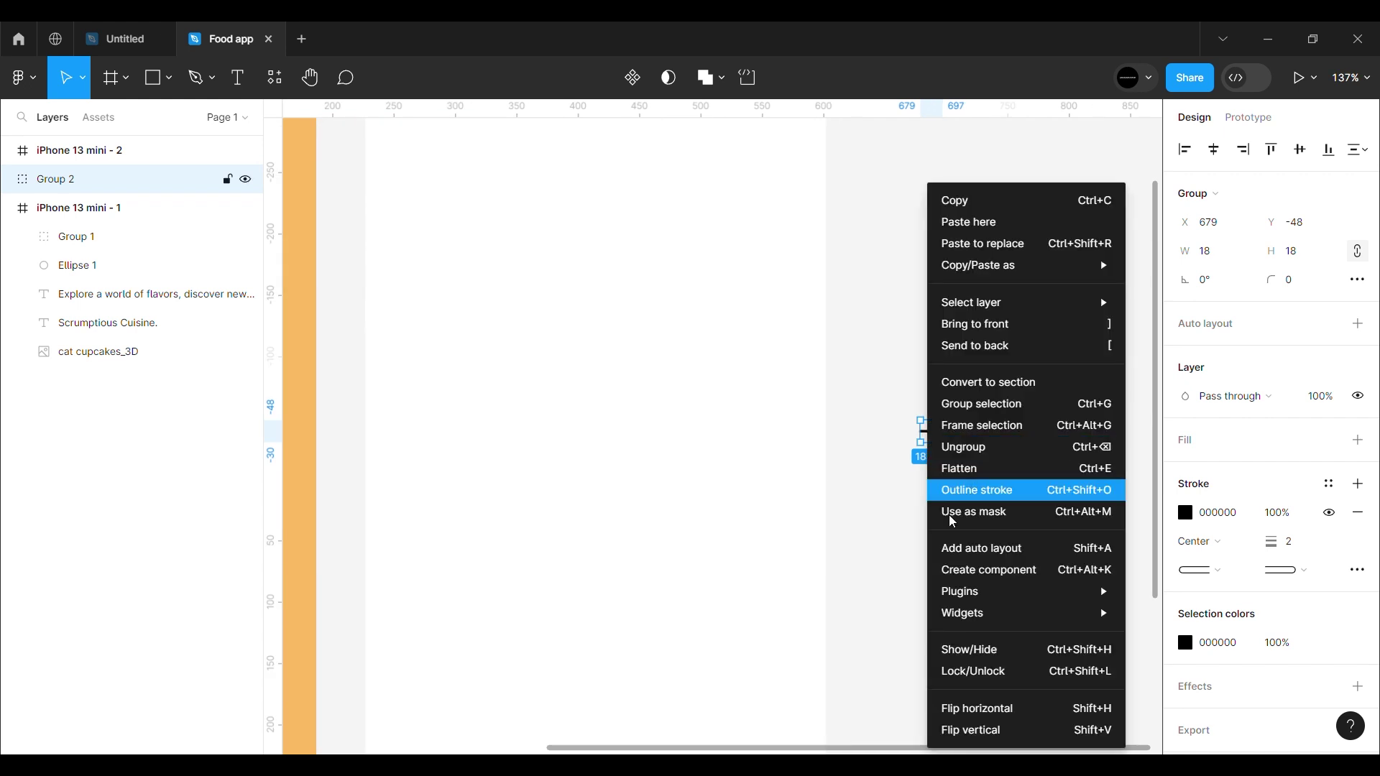
pyautogui.click(995, 708)
# Step: Place the left arrow in the second frame's upper-left corner, 30 px from the left edge and 50 px from the top
pyautogui.moveTo(932, 440); pyautogui.dragTo(641, 418)
pyautogui.scroll(4, 623, 365)
pyautogui.press('Right')
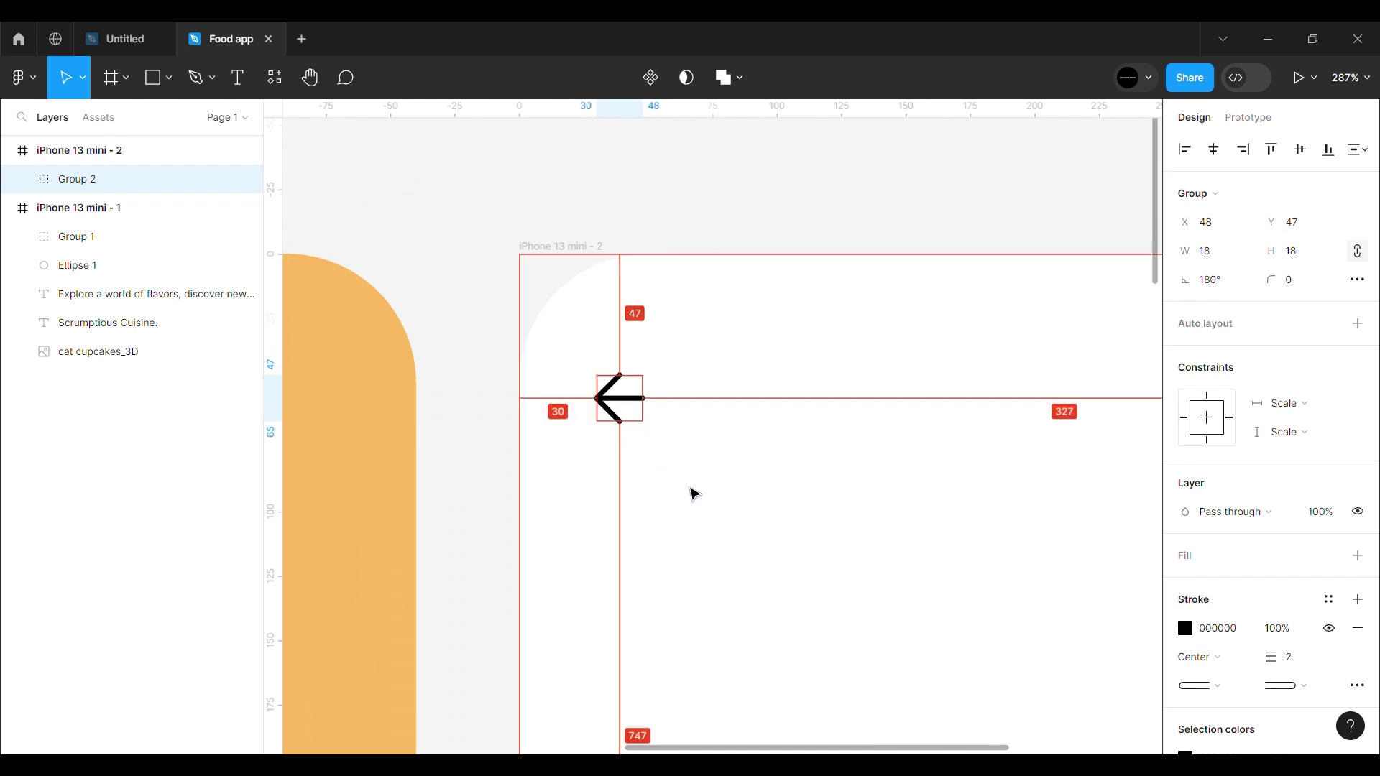
pyautogui.press('Down')
pyautogui.press('Down')
pyautogui.scroll(-3, 694, 493)
pyautogui.scroll(2, 731, 435)
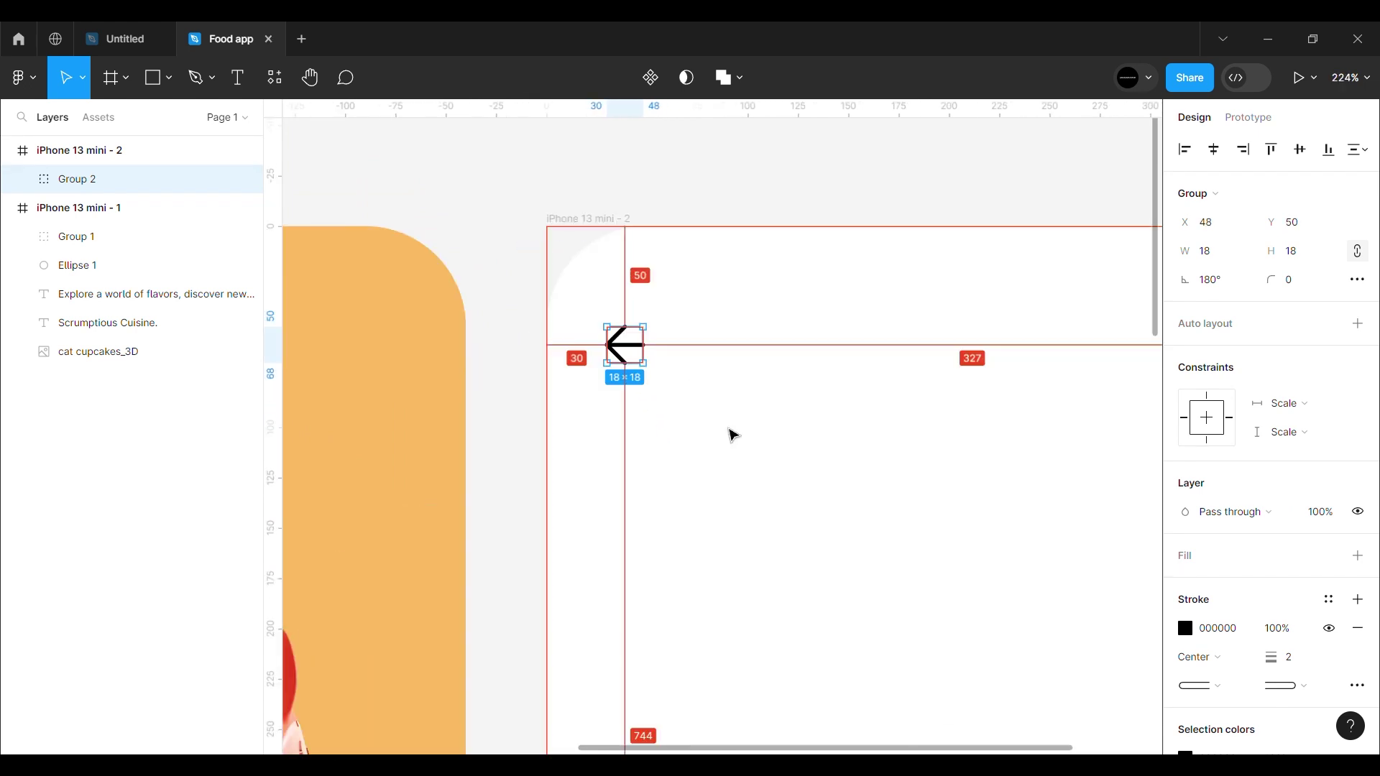
# Step: Raise the left arrow to 45 px from the second frame's top edge
pyautogui.press('Up')
pyautogui.press('Up')
pyautogui.press('Up')
pyautogui.press('Up')
pyautogui.scroll(-3, 730, 431)
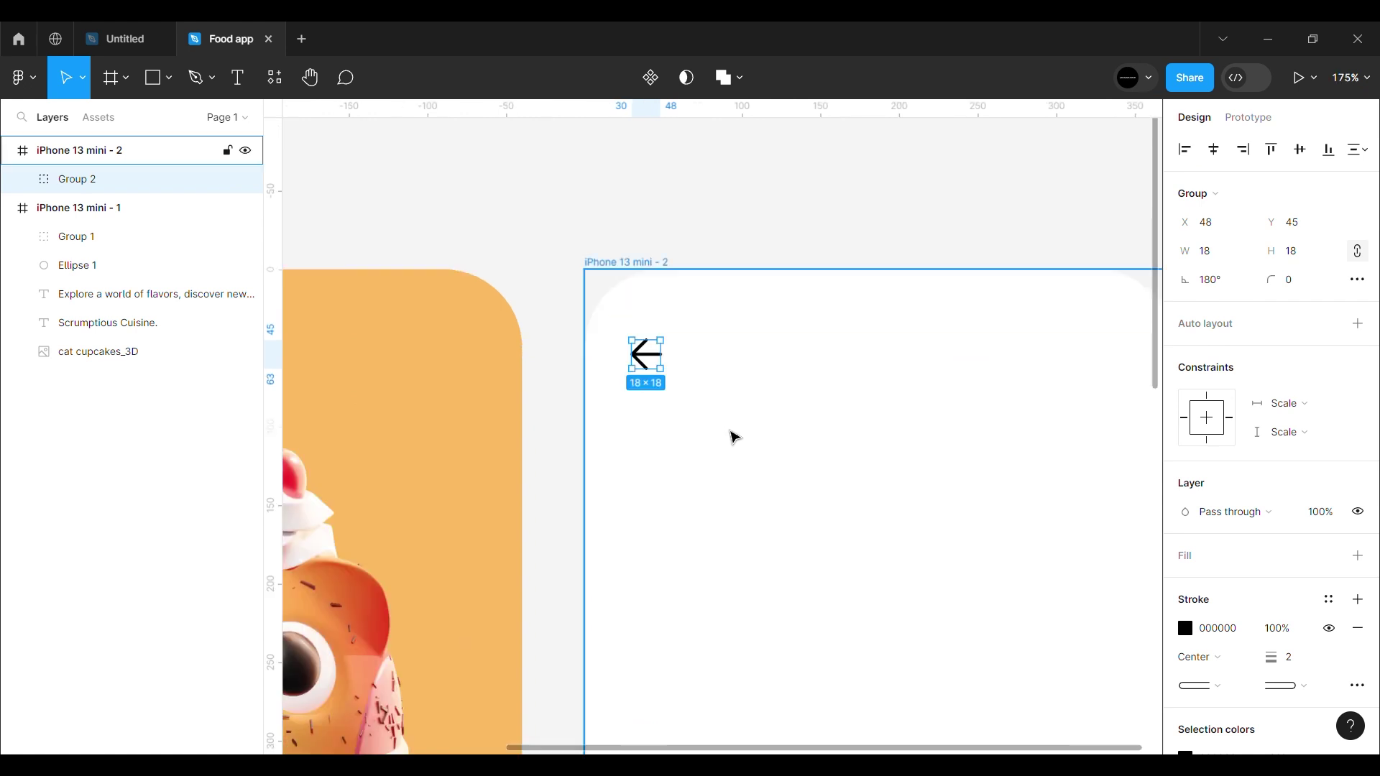
# Step: Duplicate the heading and description from the orange screen and place the copies in the second frame
pyautogui.click(758, 302)
pyautogui.moveTo(908, 526); pyautogui.dragTo(875, 378)
pyautogui.scroll(-2, 889, 342)
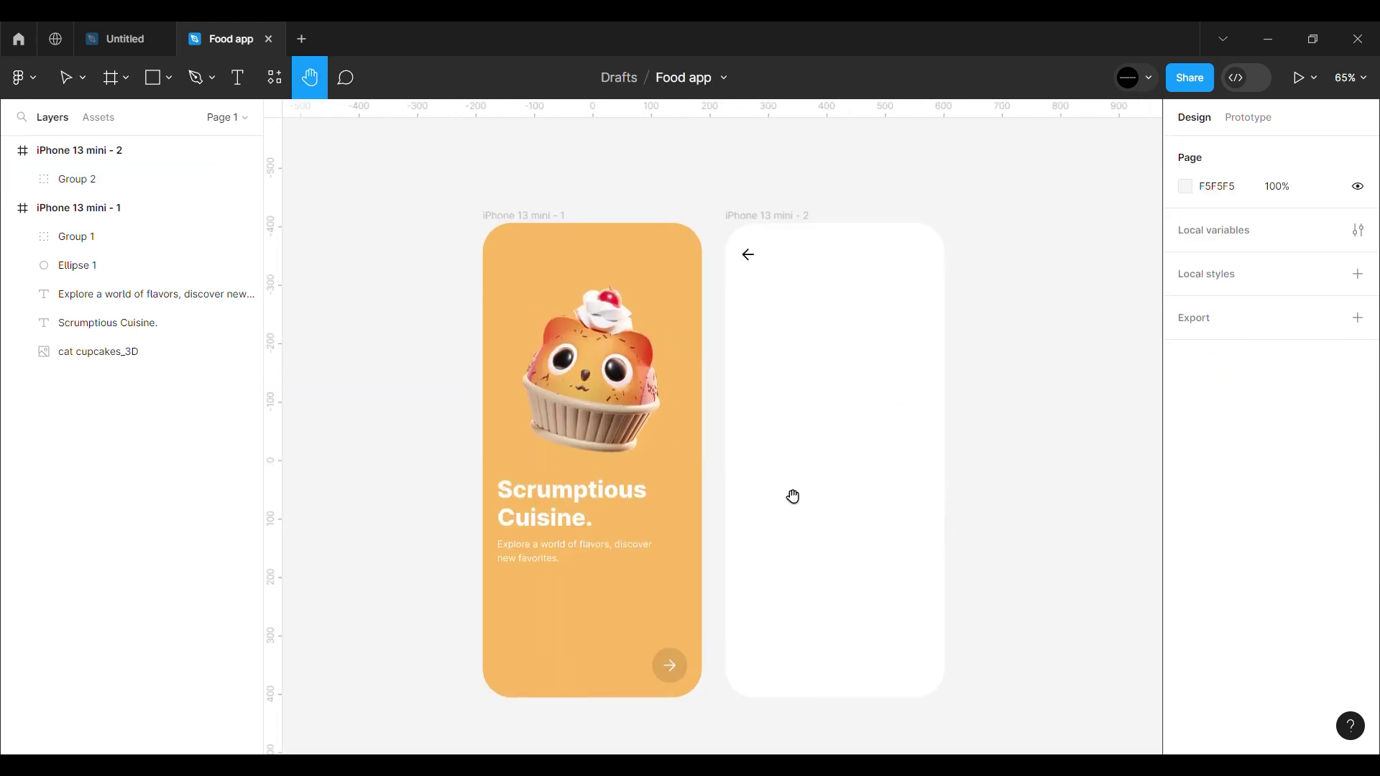
pyautogui.click(572, 515)
pyautogui.keyDown('shift'); pyautogui.click(543, 567); pyautogui.keyUp('shift')
pyautogui.hotkey('ctrl', 'd')
pyautogui.moveTo(547, 539); pyautogui.dragTo(822, 366)
# Step: Set the fill of the copied heading and description to 000000
pyautogui.scroll(-3, 1210, 582)
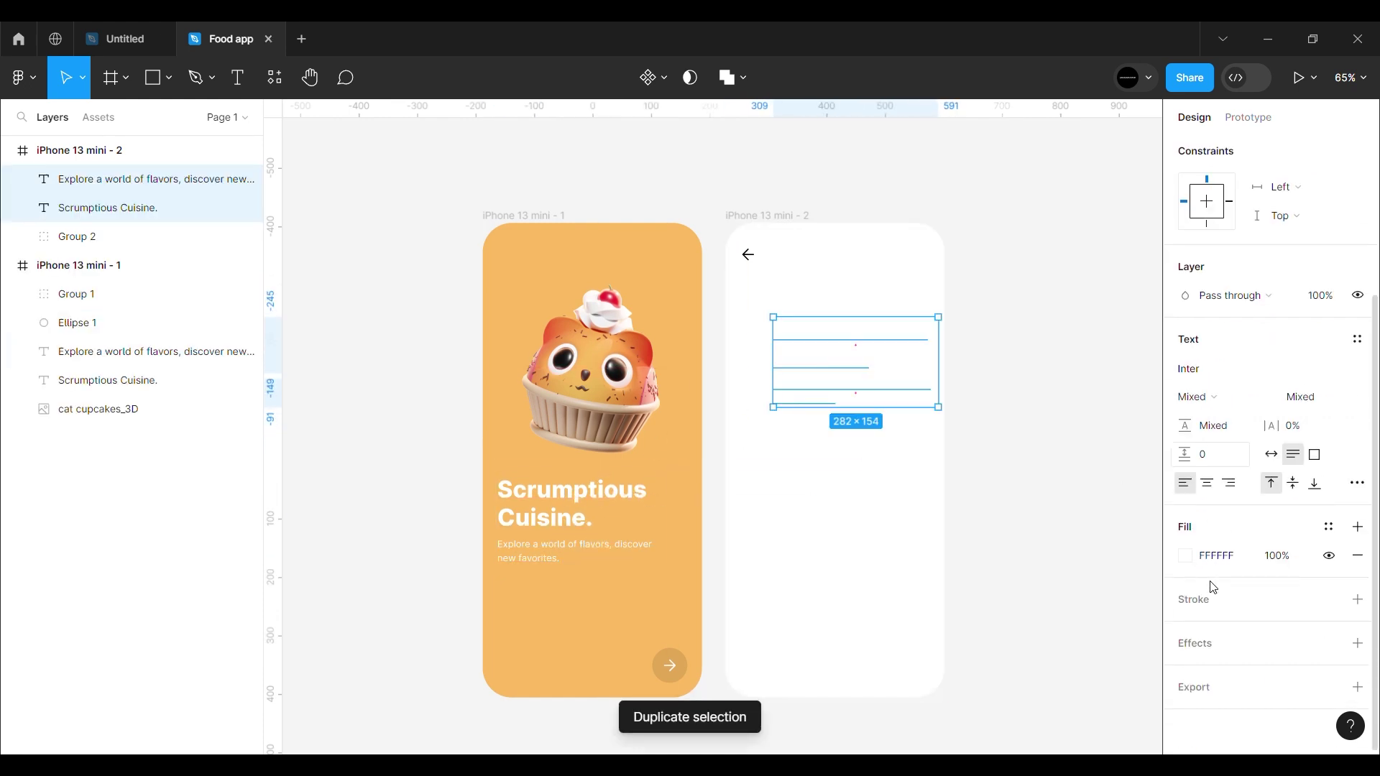
pyautogui.click(1186, 561)
pyautogui.write('000000')
pyautogui.press('Return')
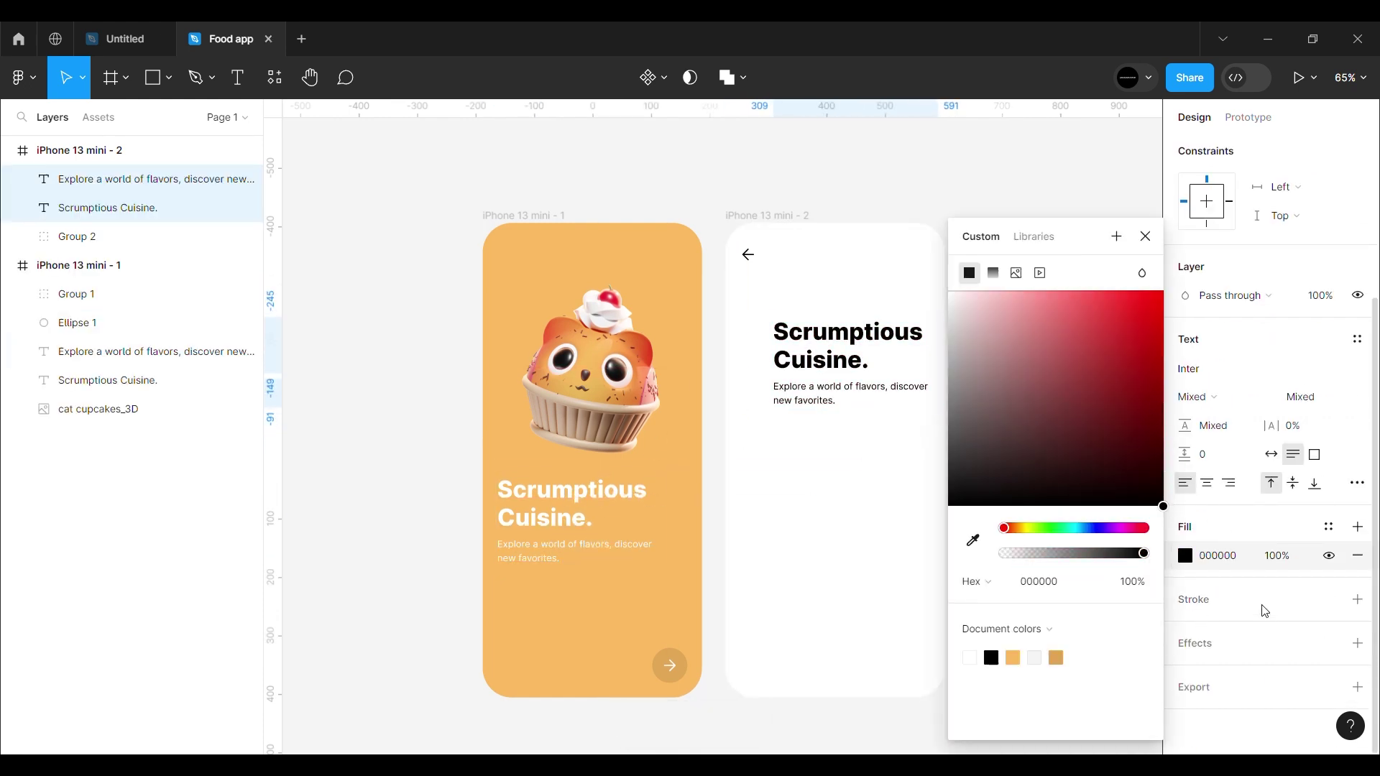
pyautogui.click(1145, 235)
# Step: Place the copied heading and description below the back arrow, aligned with its left edge
pyautogui.scroll(5, 1006, 237)
pyautogui.moveTo(726, 392); pyautogui.dragTo(674, 335)
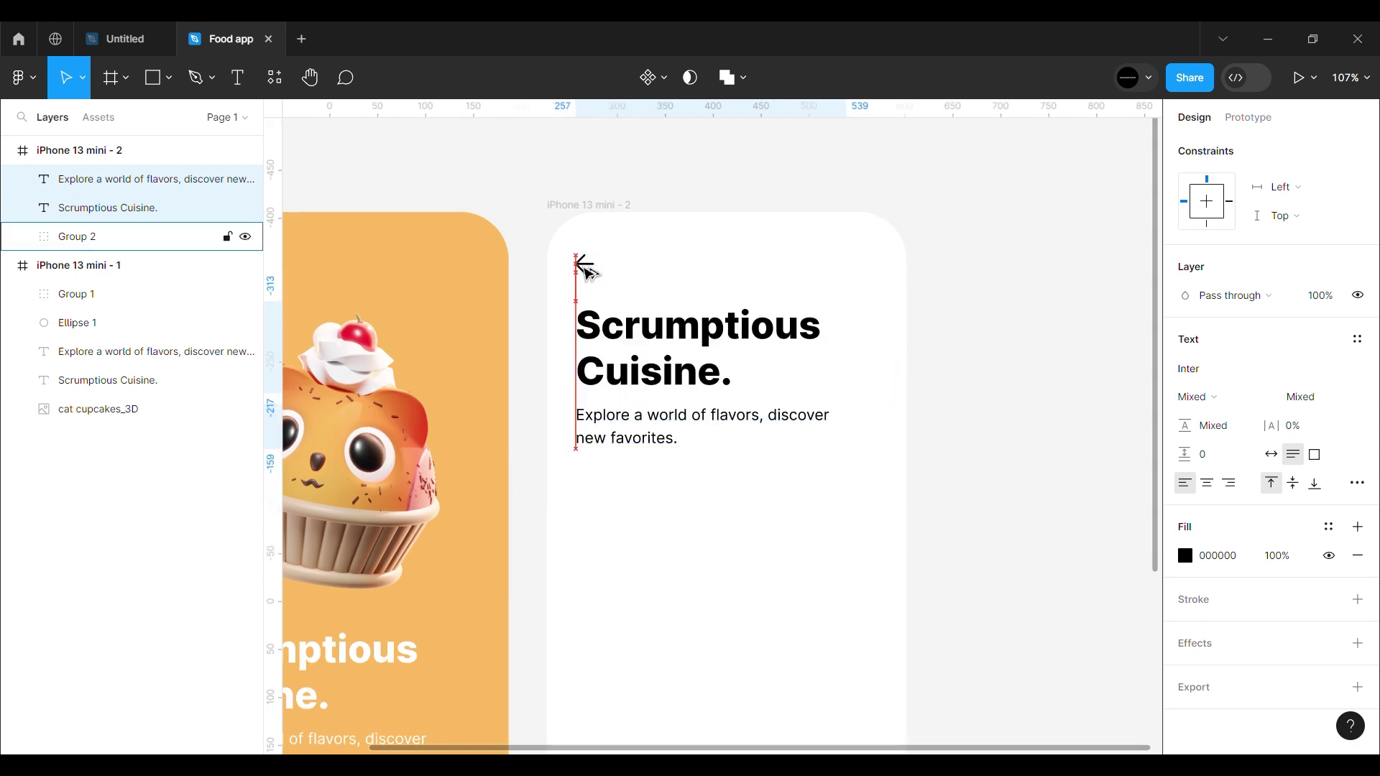
pyautogui.click(1042, 421)
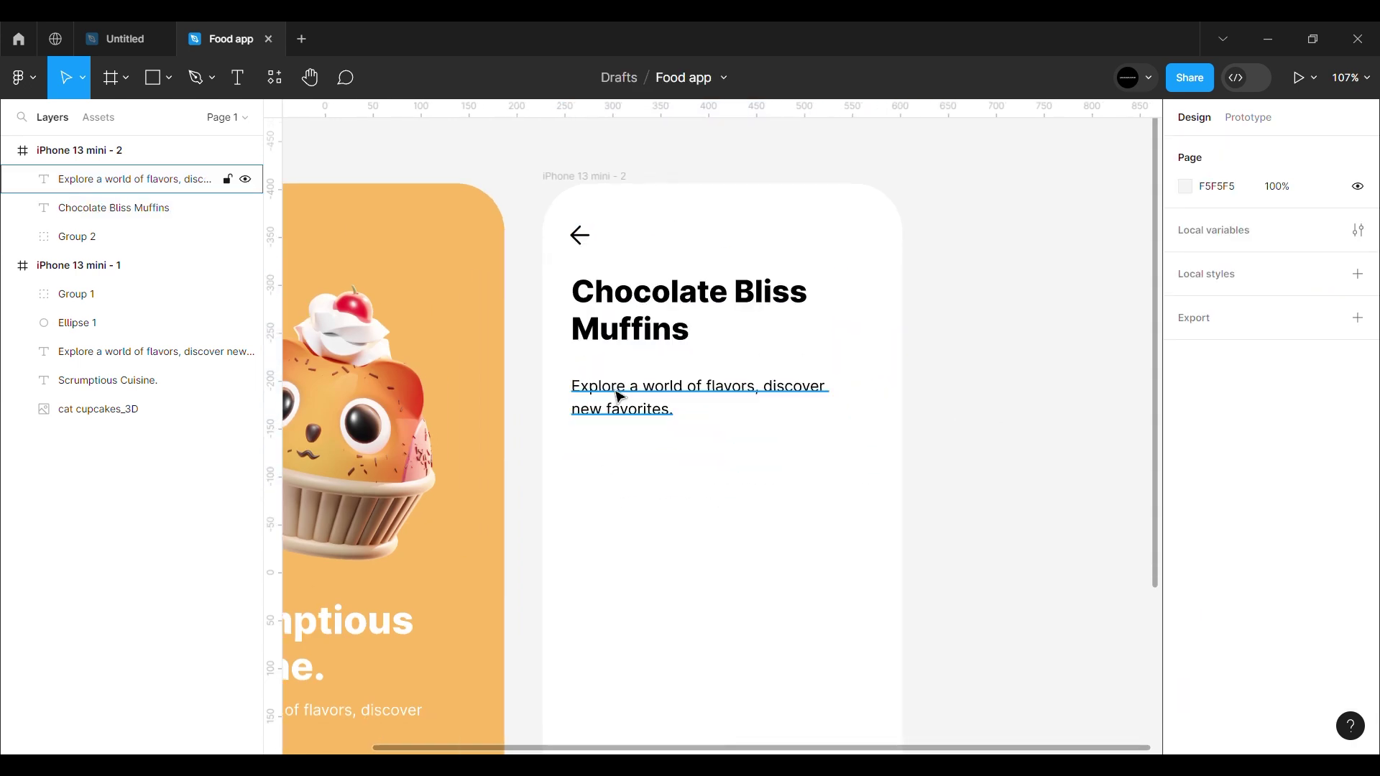
# Step: Replace the description with "Topped with a sprinkle of cocoa nibs or a drizzle of chocolate ganache." and color it 6A6A6A
pyautogui.doubleClick(619, 396)
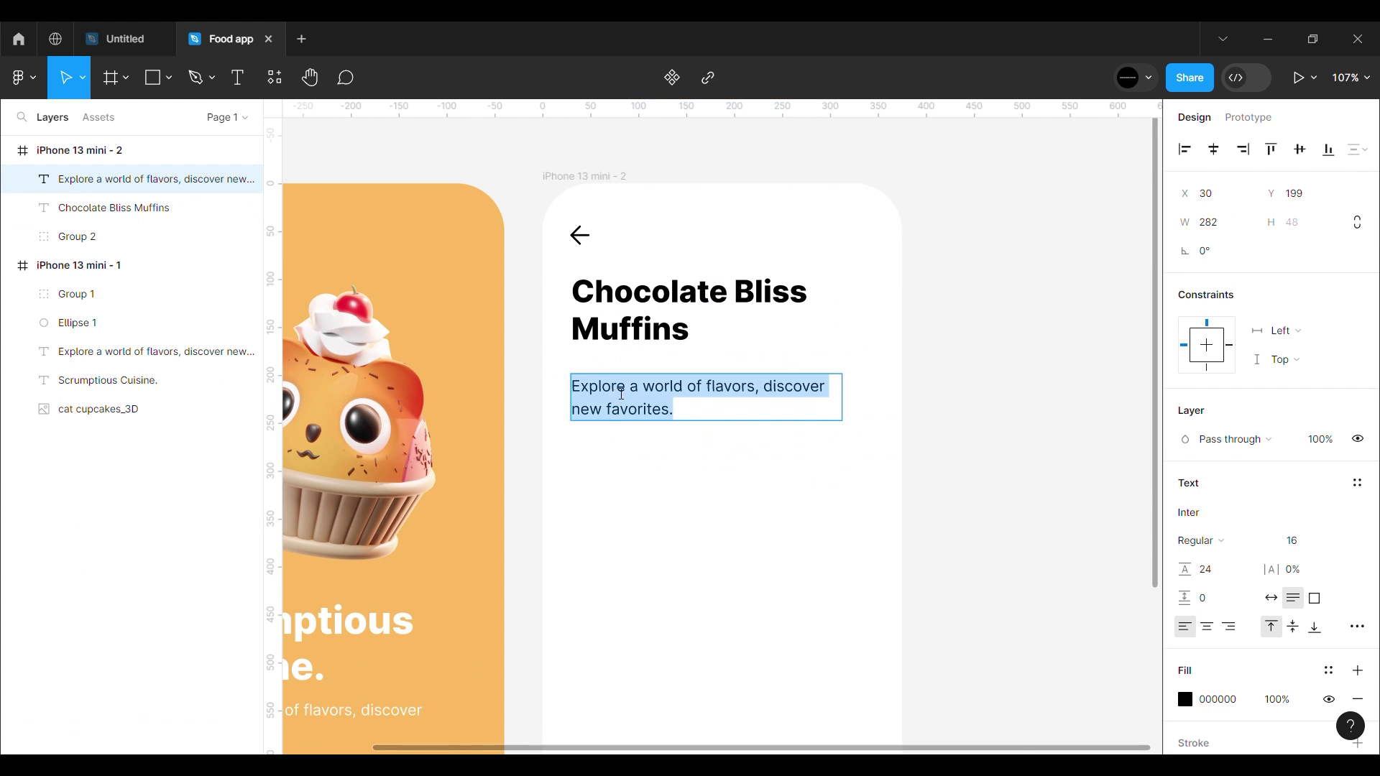
pyautogui.write('Topped with a sprinkle of cocoa nibs or a drizzle of chocolate ganache.')
pyautogui.click(927, 396)
pyautogui.click(690, 402)
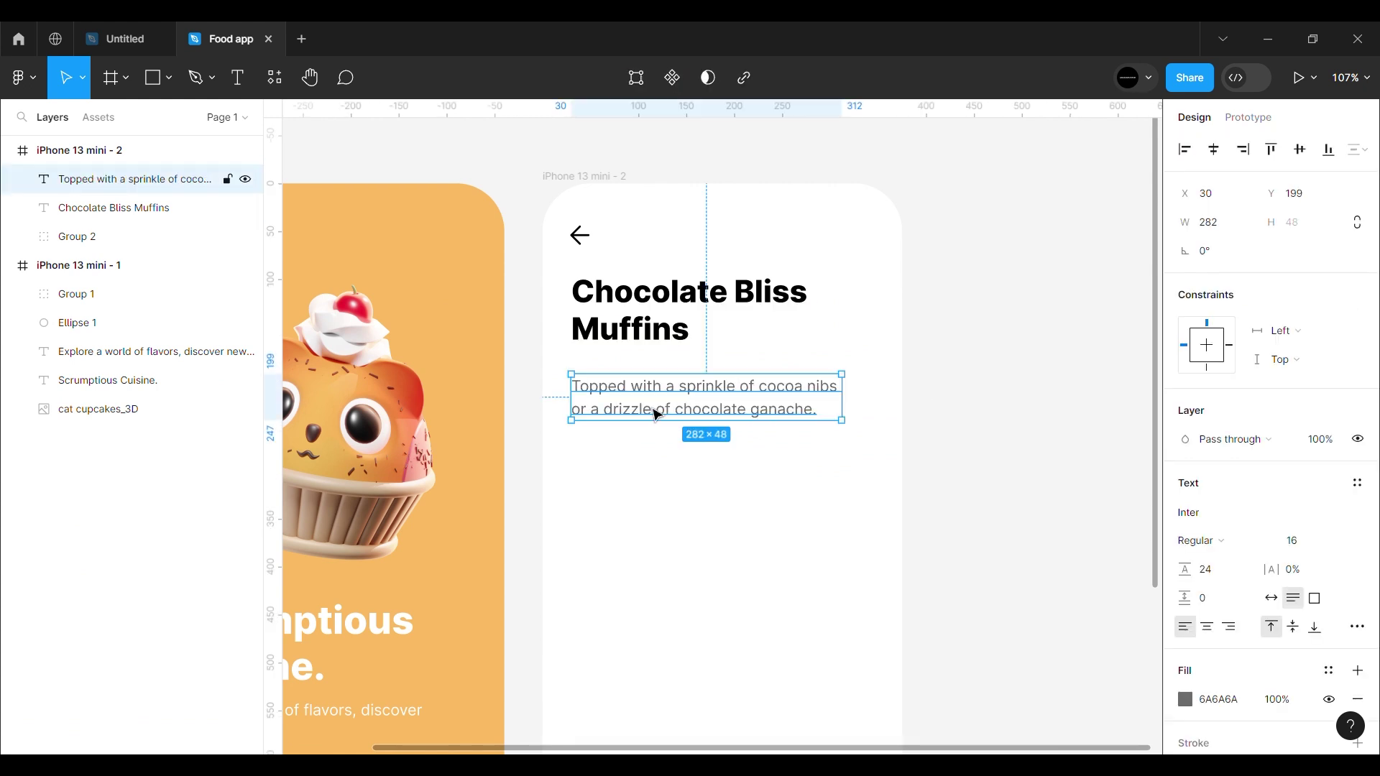
# Step: Move the description up to 10 px below the heading and check both texts' distance from the back arrow
pyautogui.moveTo(654, 407); pyautogui.dragTo(651, 389)
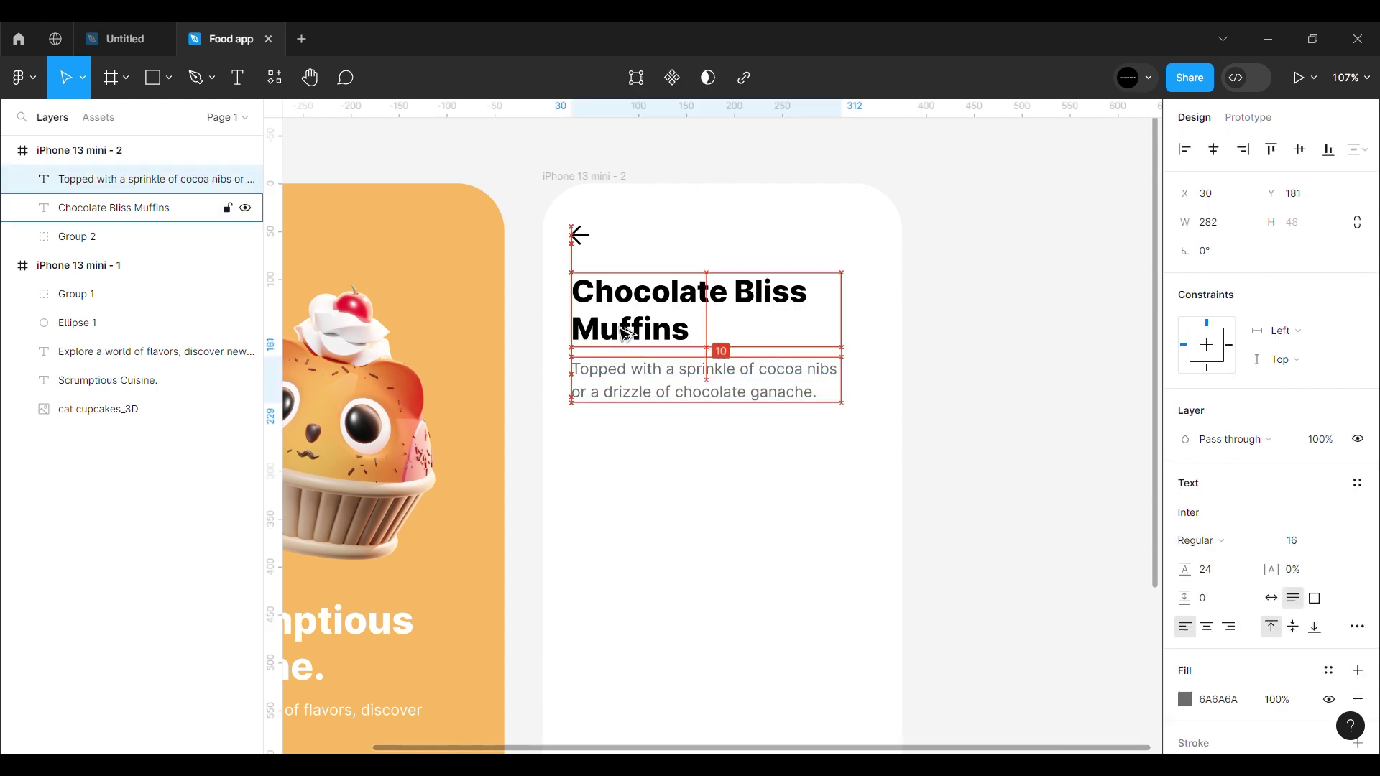
pyautogui.click(1031, 395)
pyautogui.click(705, 311)
pyautogui.keyDown('shift'); pyautogui.click(682, 408); pyautogui.keyUp('shift')
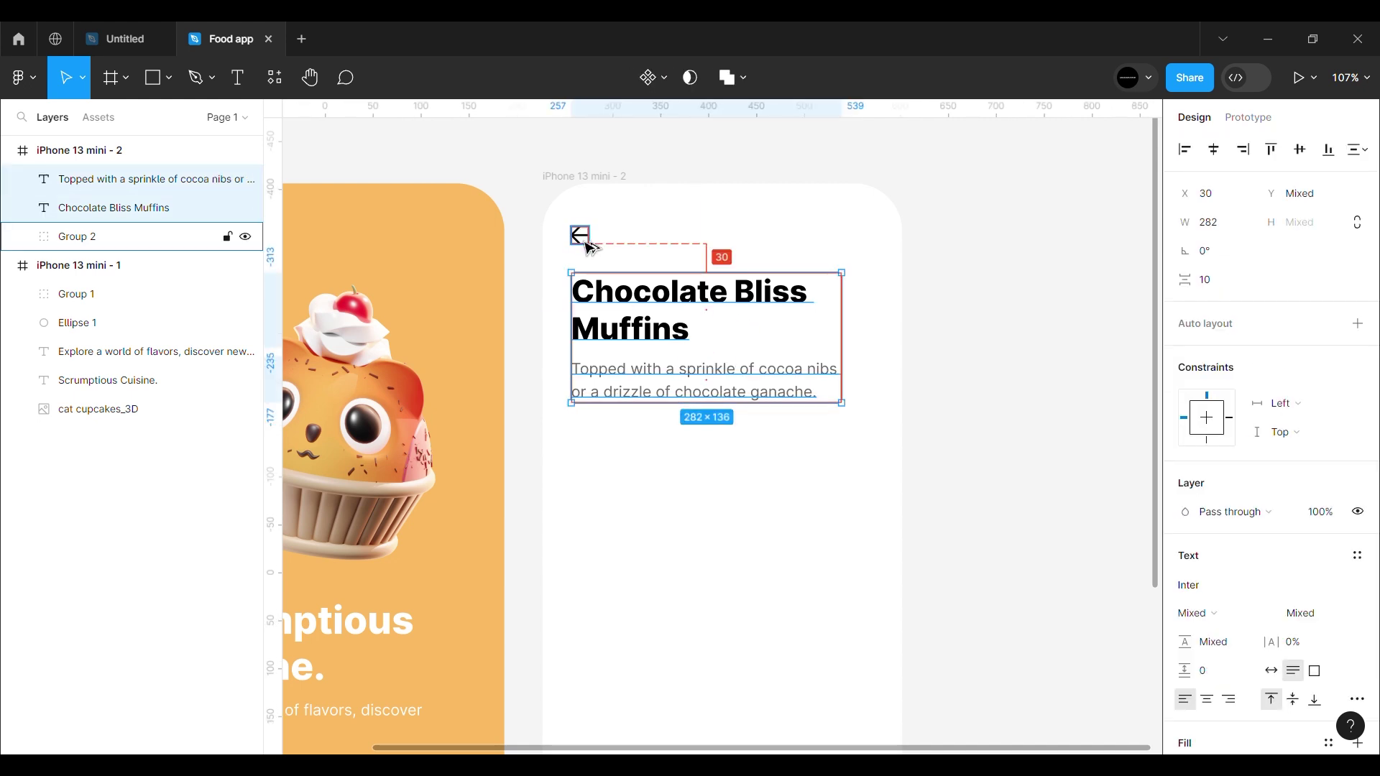
# Step: Paste the $5.20 price text into the second frame and place it just below the description at X 30
pyautogui.hotkey('ctrl', 'v')
pyautogui.scroll(3, 858, 417)
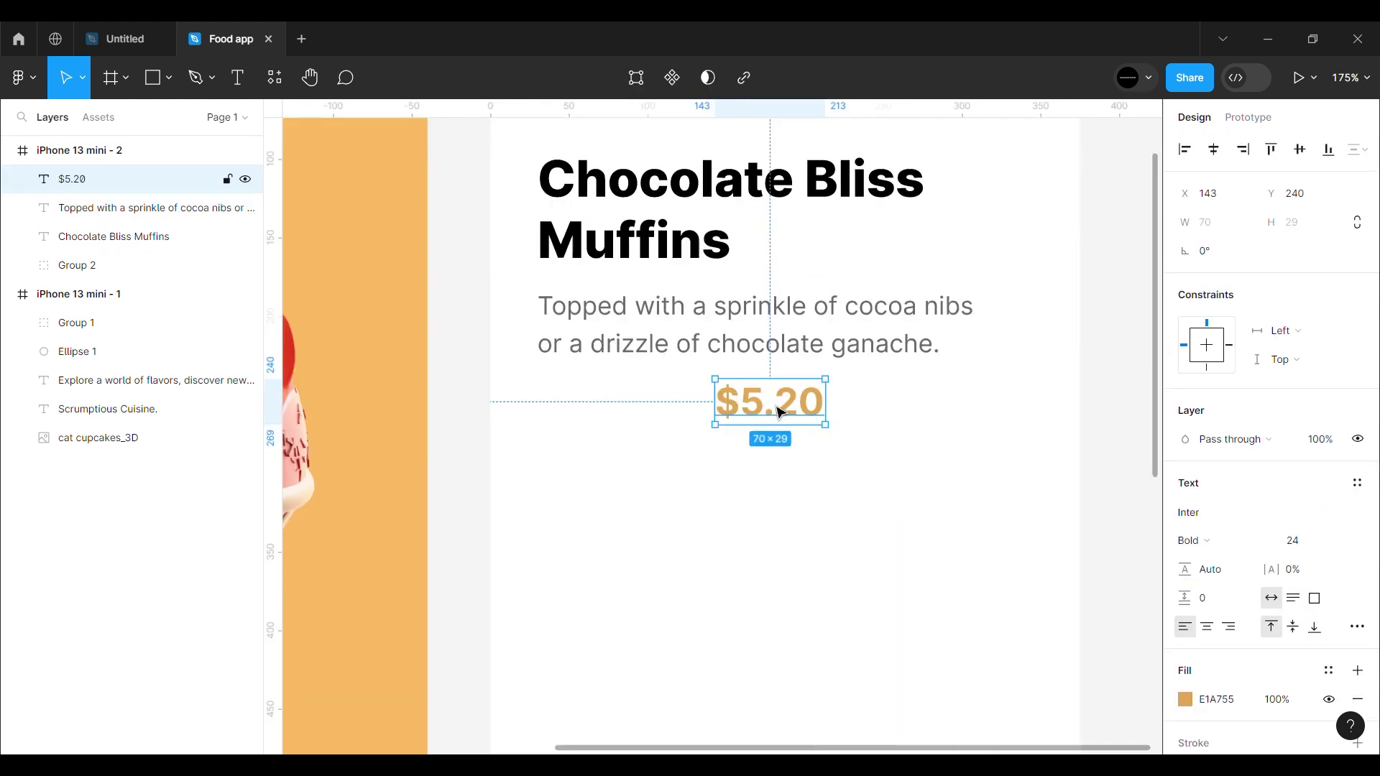
pyautogui.moveTo(630, 437); pyautogui.dragTo(571, 335)
pyautogui.press('Up')
pyautogui.press('Up')
pyautogui.press('Up')
pyautogui.press('Up')
pyautogui.press('Up')
pyautogui.press('Up')
pyautogui.press('Up')
pyautogui.press('Up')
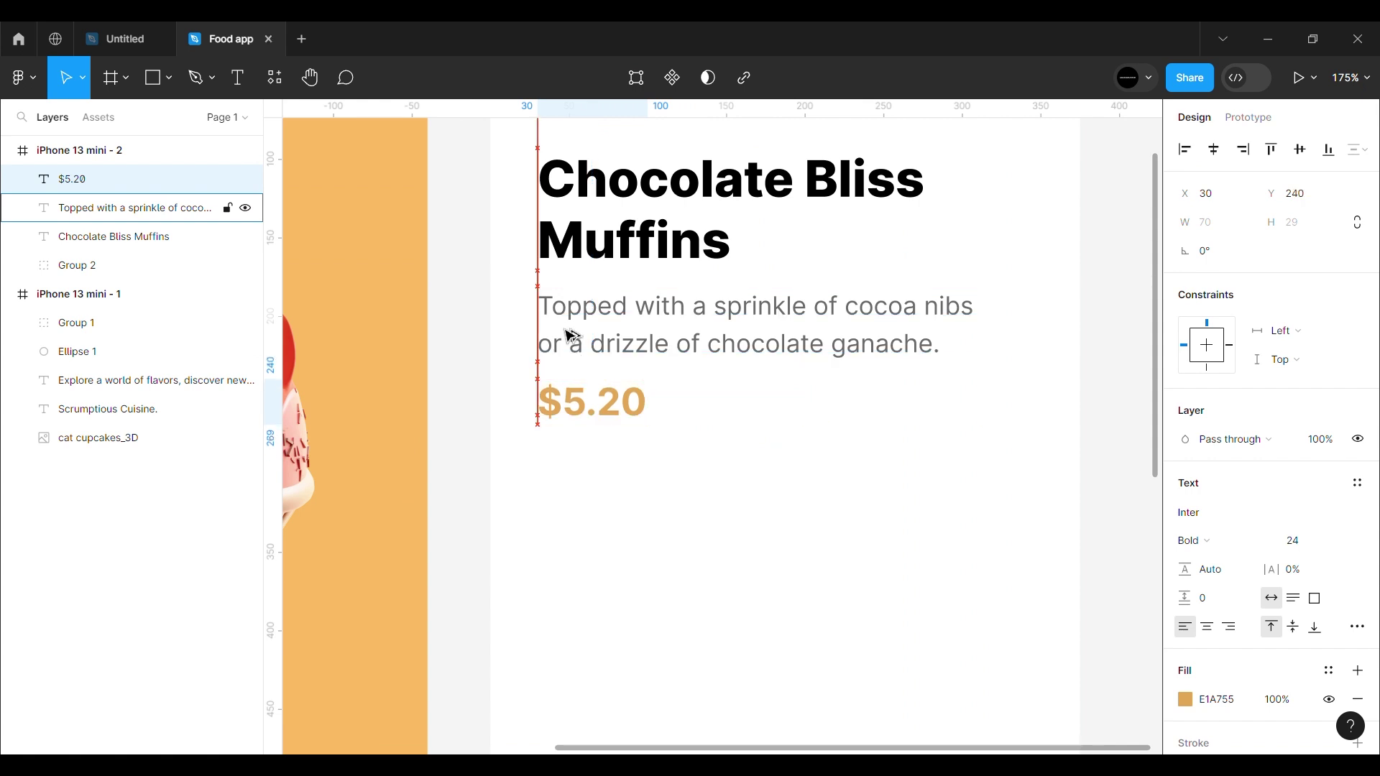
pyautogui.scroll(-3, 563, 332)
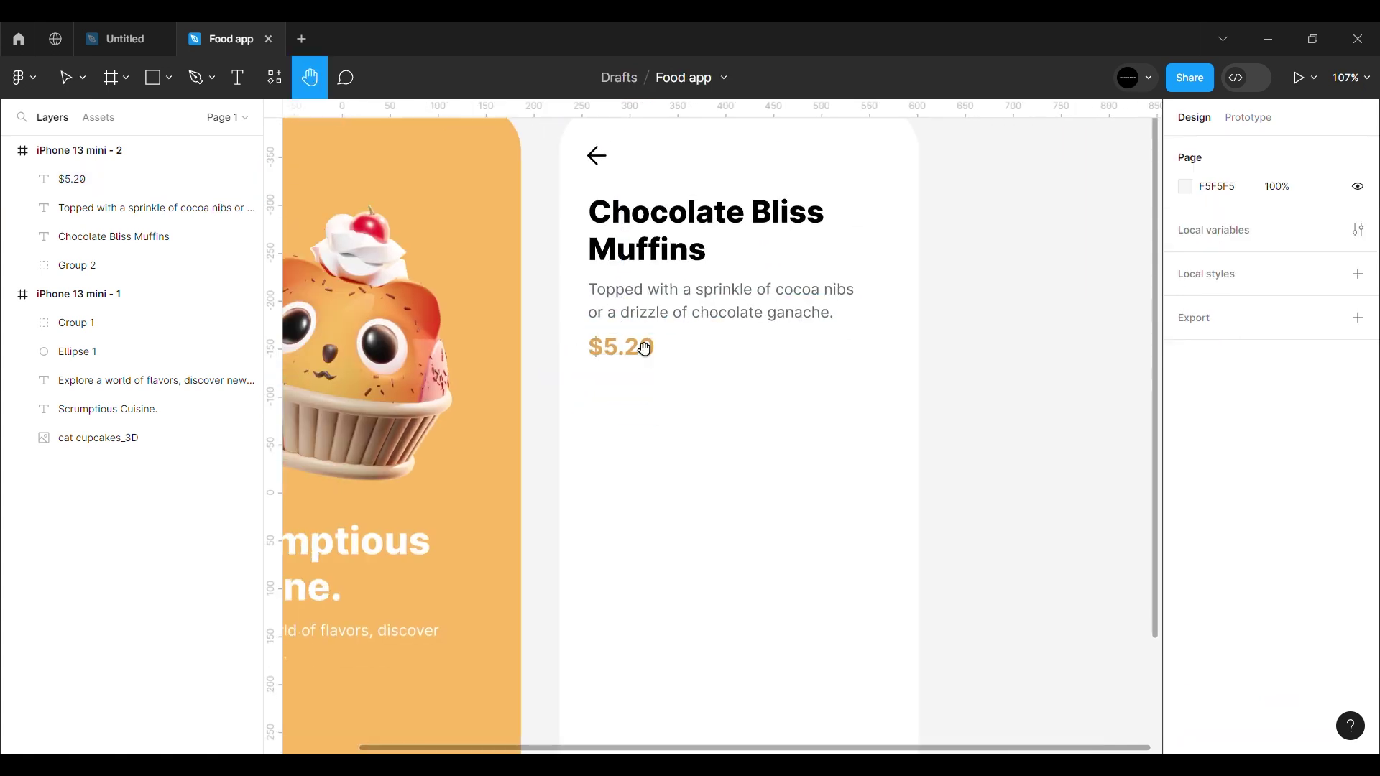
# Step: Paste the chick cupcake image into the second frame and center it horizontally below the price
pyautogui.hotkey('ctrl', 'v')
pyautogui.press('v')
pyautogui.scroll(-3, 695, 451)
pyautogui.moveTo(732, 460); pyautogui.dragTo(720, 507)
pyautogui.scroll(2, 819, 582)
# Step: Nudge the chick cupcake image down to 306 px from the second frame's top edge
pyautogui.press('alt')
pyautogui.press('Down')
pyautogui.press('Down')
pyautogui.press('Down')
pyautogui.press('Down')
pyautogui.press('Down')
pyautogui.press('Down')
pyautogui.press('Down')
pyautogui.press('Down')
pyautogui.press('Down')
pyautogui.press('Down')
pyautogui.press('Down')
pyautogui.press('Down')
pyautogui.press('Down')
pyautogui.press('Down')
pyautogui.press('Down')
pyautogui.press('Down')
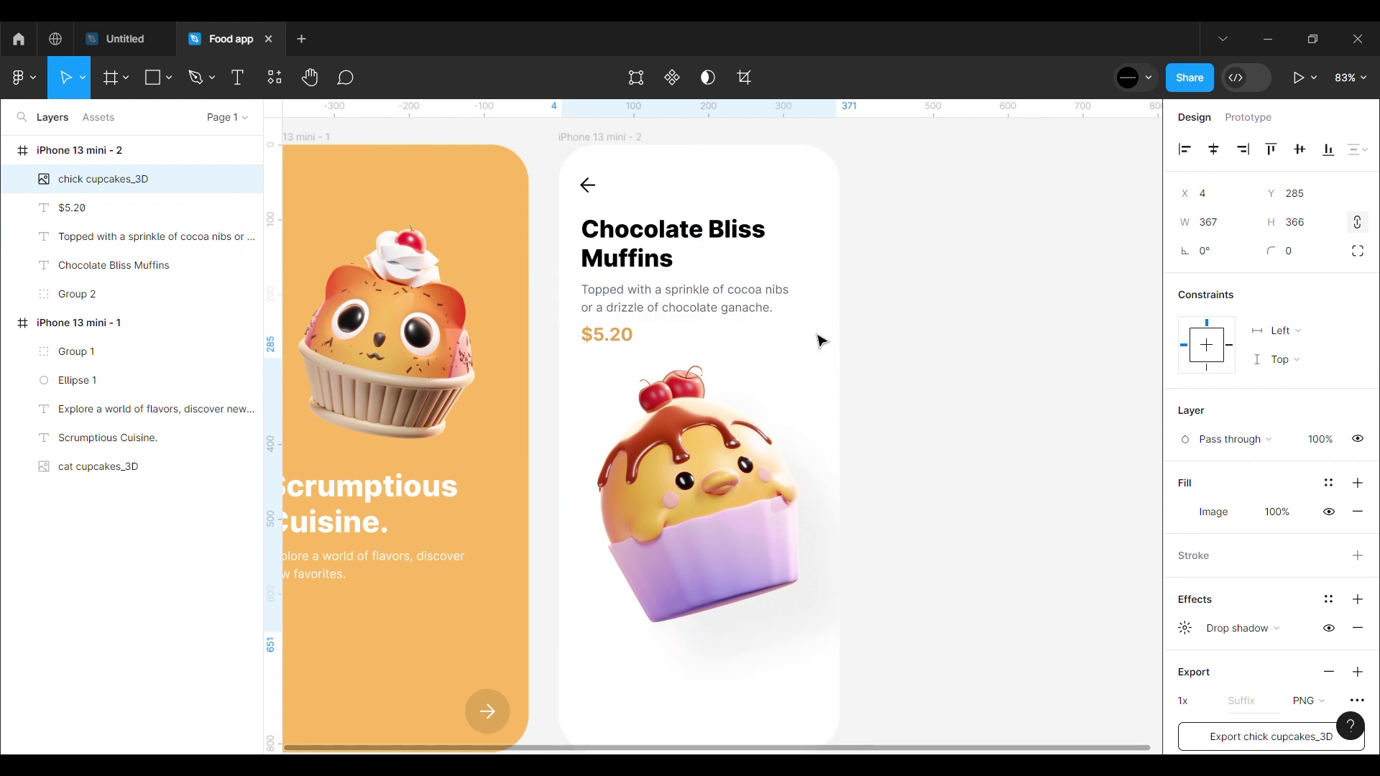
pyautogui.press('alt')
pyautogui.press('Down')
pyautogui.press('Down')
pyautogui.press('Down')
pyautogui.press('Down')
pyautogui.press('Down')
pyautogui.press('Down')
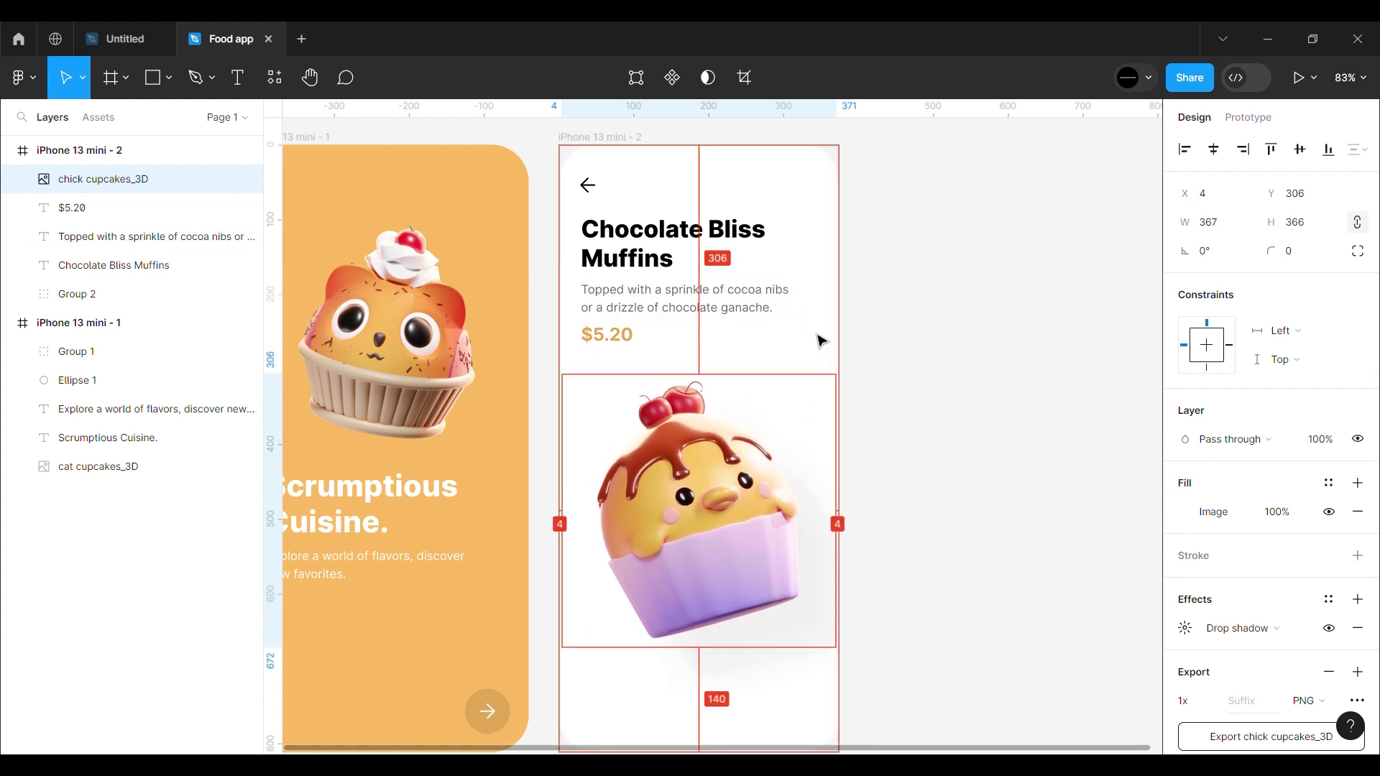
pyautogui.scroll(-2, 821, 341)
pyautogui.scroll(-3, 821, 341)
pyautogui.click(882, 403)
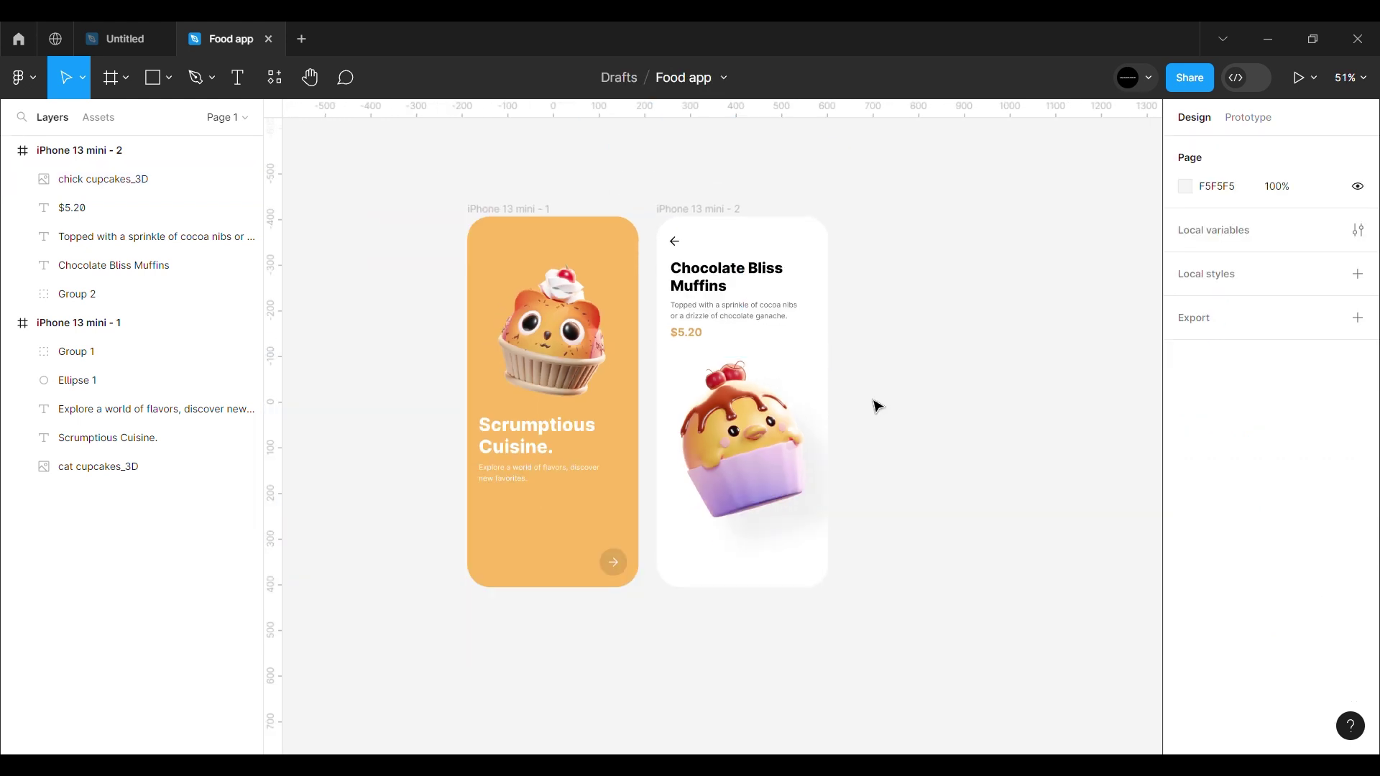
# Step: Review the drop shadow settings of the chick cupcake image
pyautogui.scroll(3, 786, 452)
pyautogui.hscroll(1, 762, 453)
pyautogui.click(749, 449)
pyautogui.scroll(-2, 1197, 608)
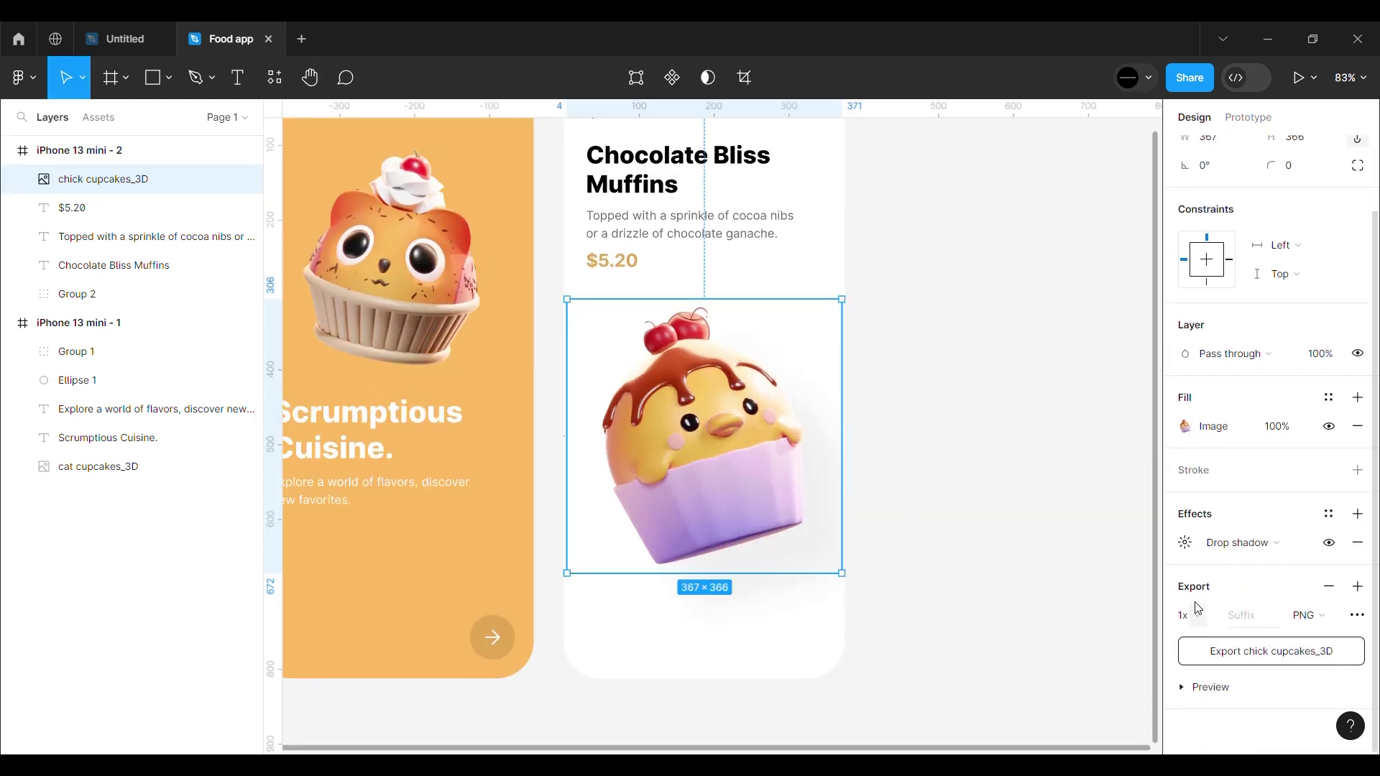
pyautogui.click(1190, 550)
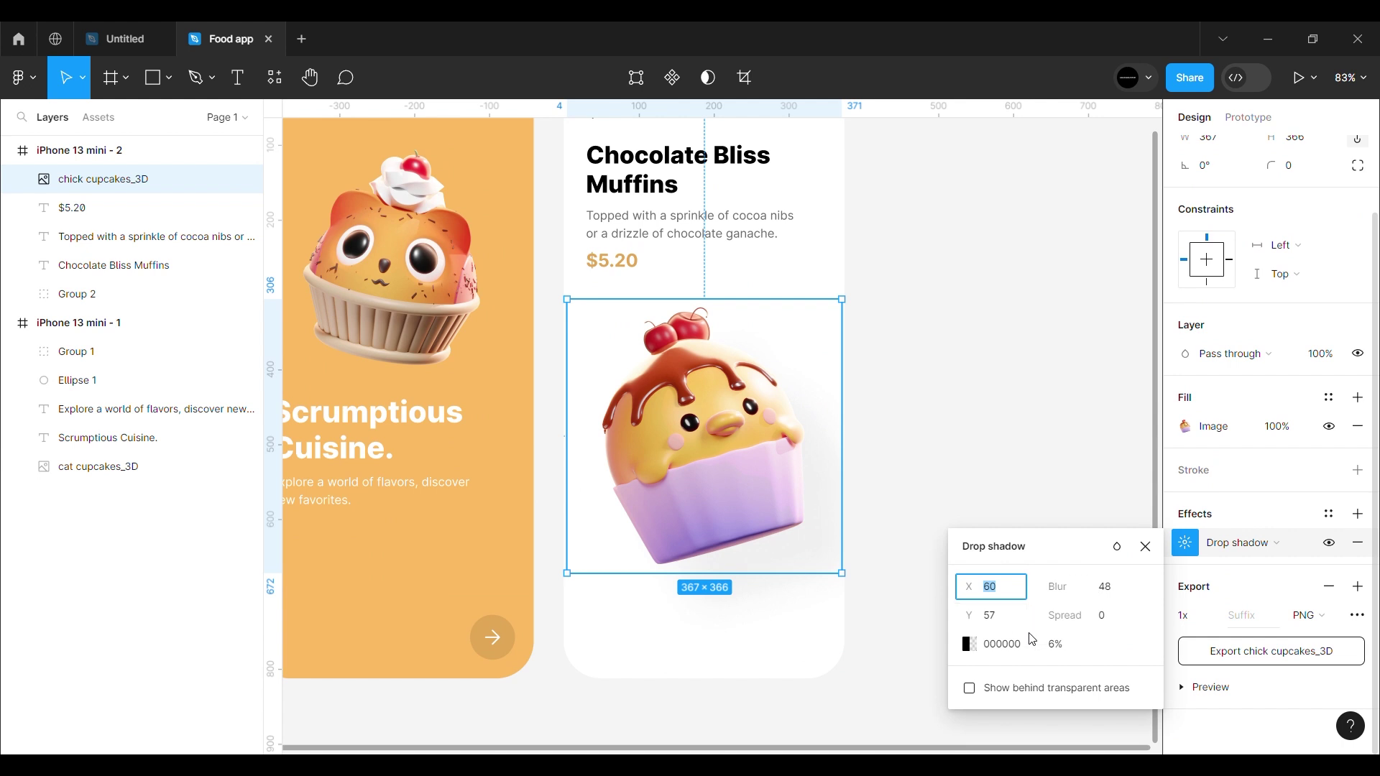
pyautogui.click(1146, 546)
pyautogui.click(1007, 484)
# Step: Draw a rectangle about 365 × 128 px below the second frame and fill it with FFFFFF
pyautogui.scroll(-3, 748, 538)
pyautogui.press('r')
pyautogui.moveTo(601, 508)
pyautogui.mouseDown()
pyautogui.moveTo(705, 612)
pyautogui.moveTo(890, 610)
pyautogui.moveTo(887, 628)
pyautogui.mouseUp()
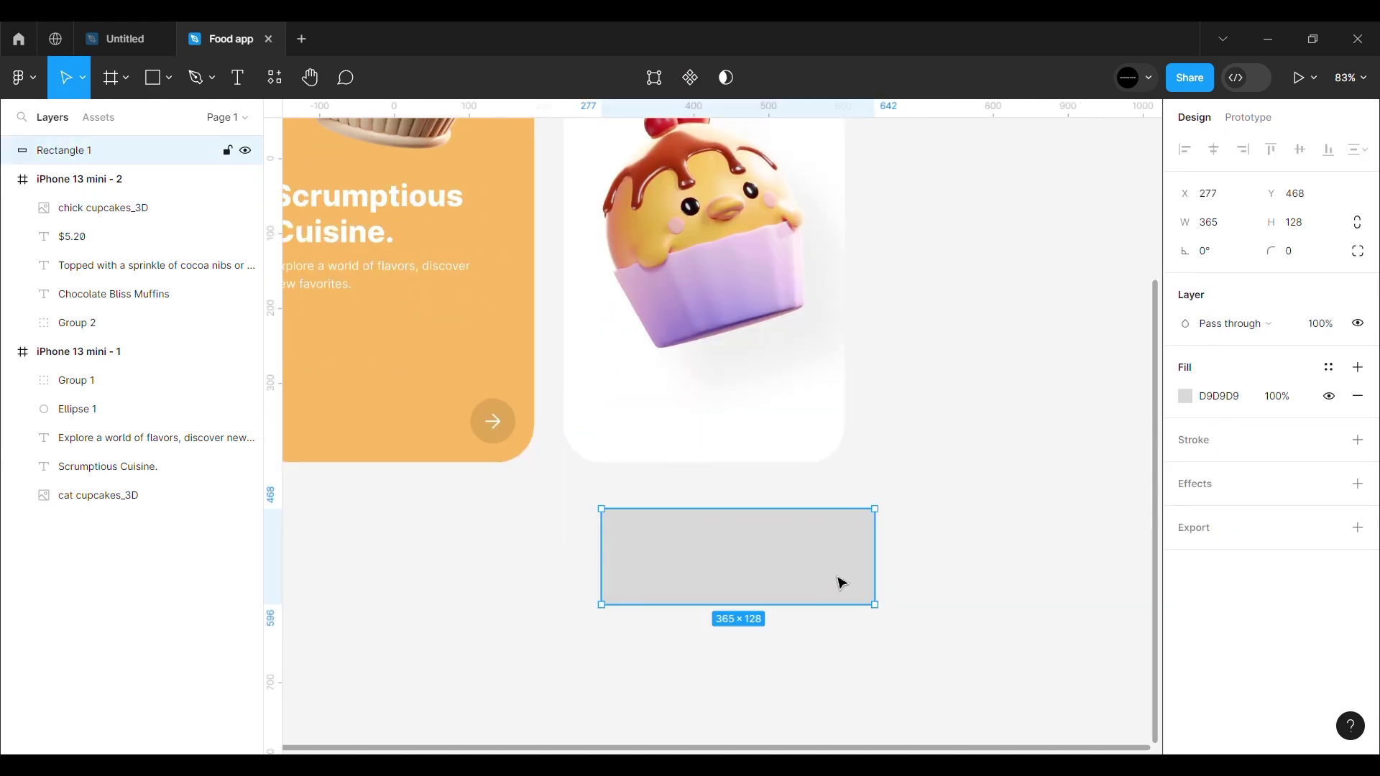
pyautogui.click(1186, 397)
pyautogui.write('FFFFFF')
pyautogui.click(896, 274)
# Step: Move the white rectangle into the second frame, reduce its height to 103 px and seat it on the frame's bottom edge
pyautogui.moveTo(822, 554); pyautogui.dragTo(748, 434)
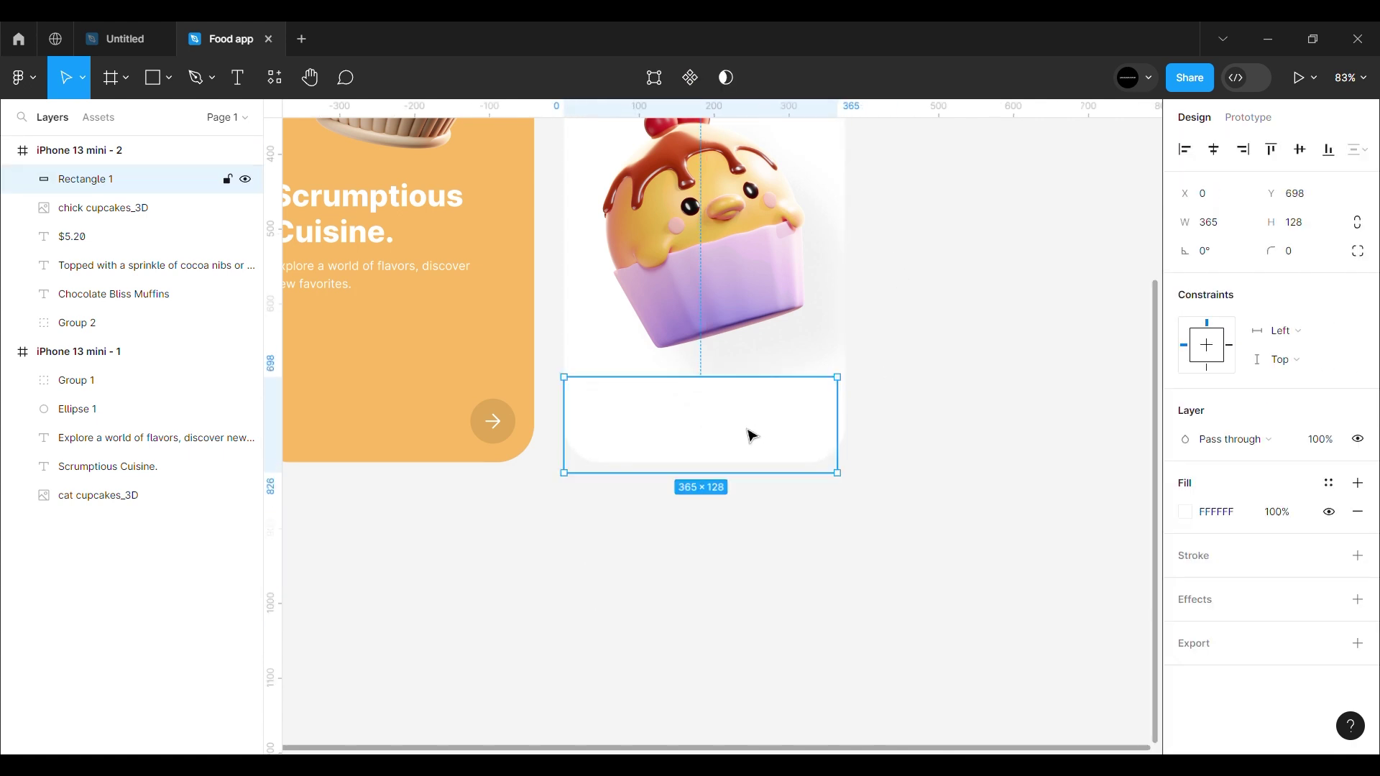
pyautogui.scroll(3, 696, 445)
pyautogui.moveTo(734, 512); pyautogui.dragTo(734, 493)
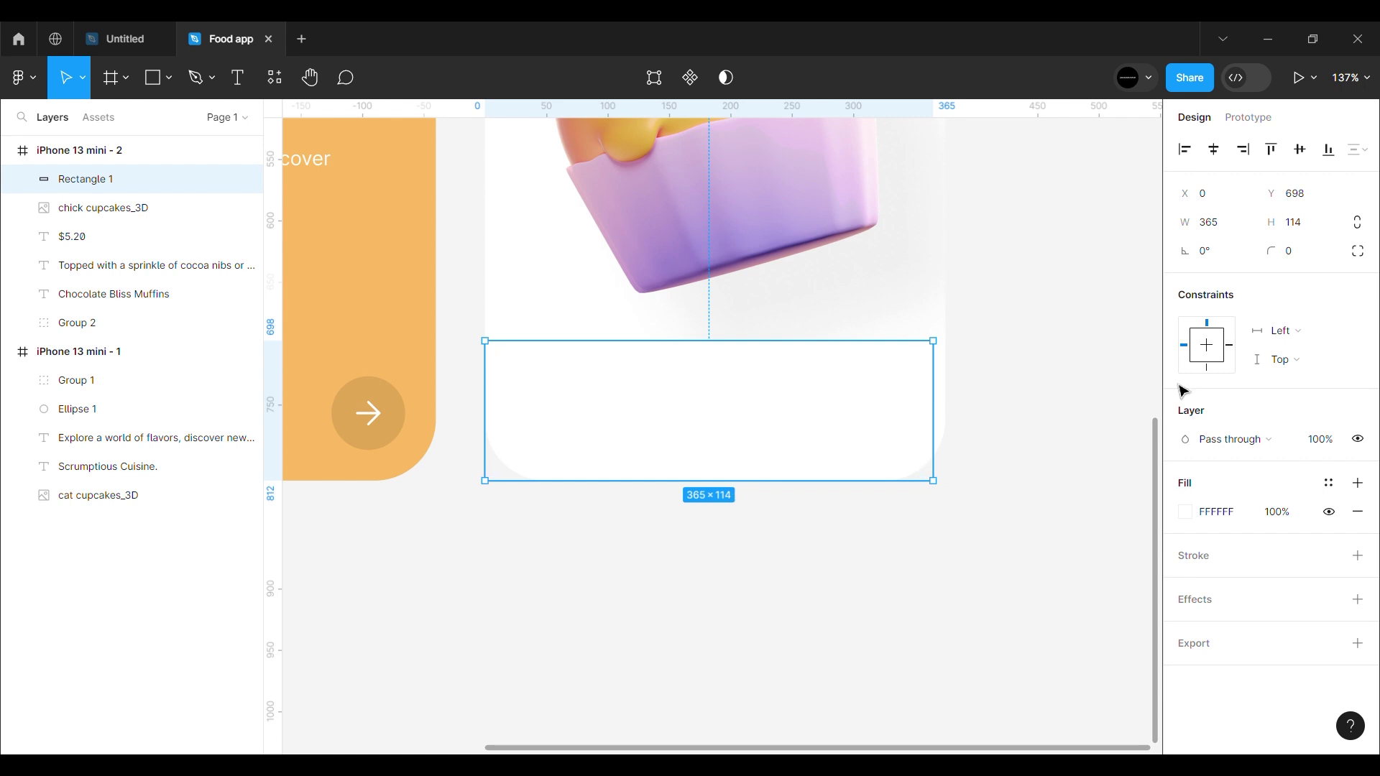
pyautogui.press('Return')
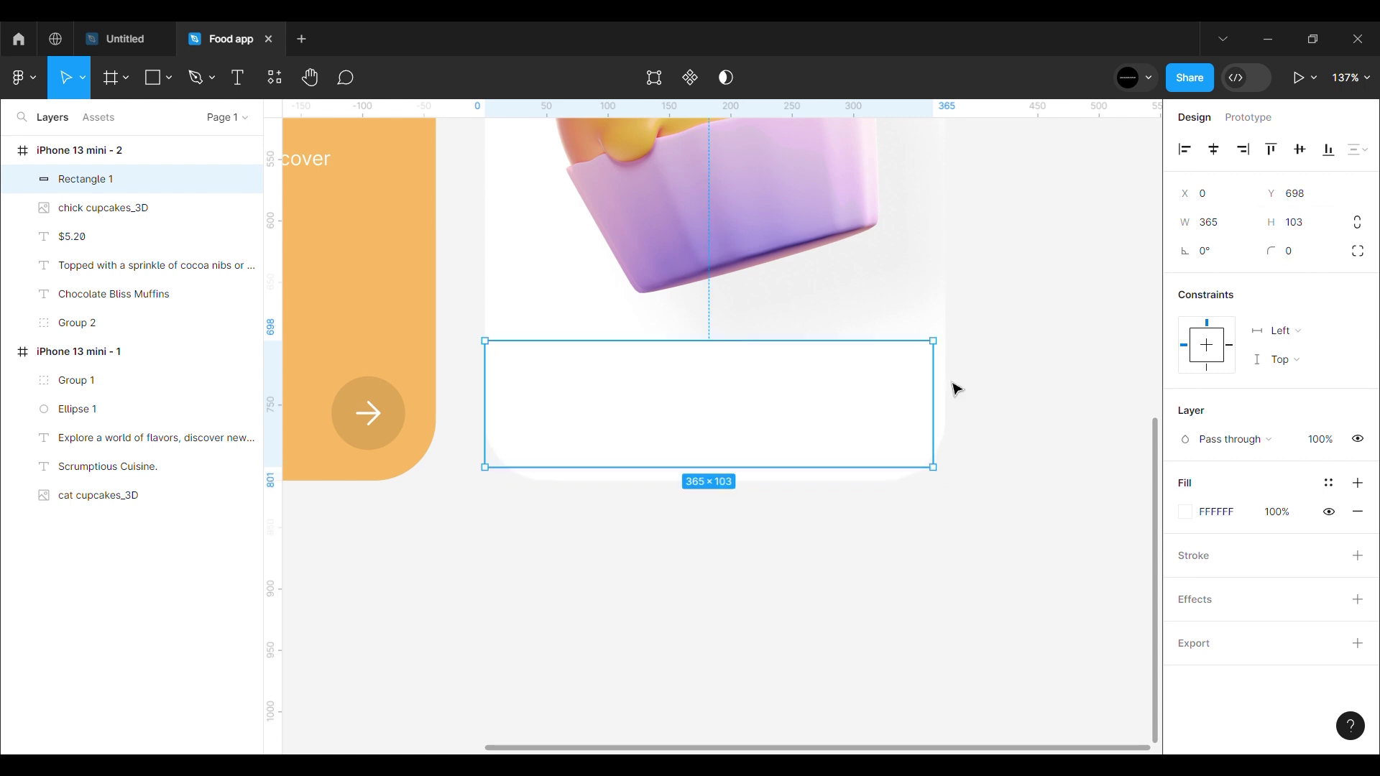
pyautogui.scroll(2, 630, 417)
pyautogui.moveTo(704, 407); pyautogui.dragTo(706, 417)
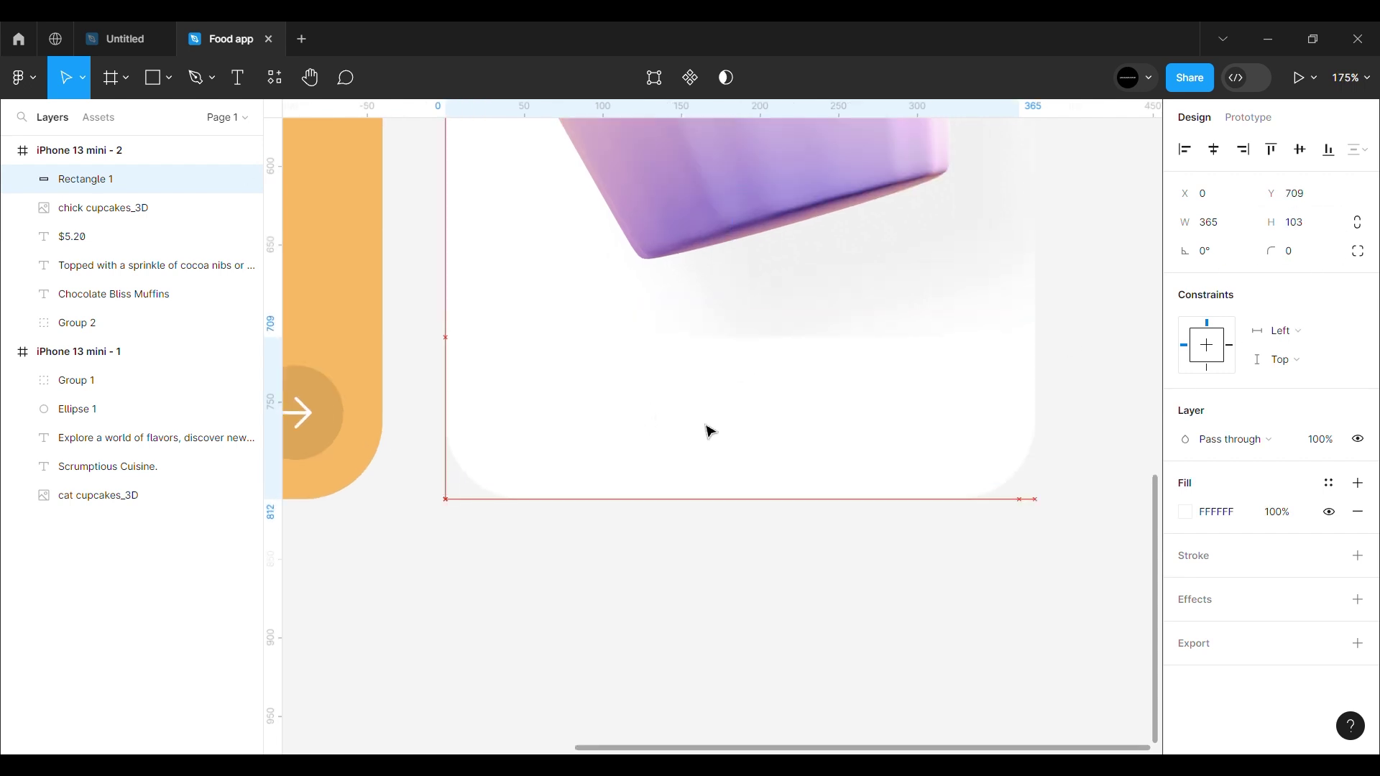
# Step: Widen the white rectangle to 375 px so it spans the second frame
pyautogui.click(774, 582)
pyautogui.click(946, 440)
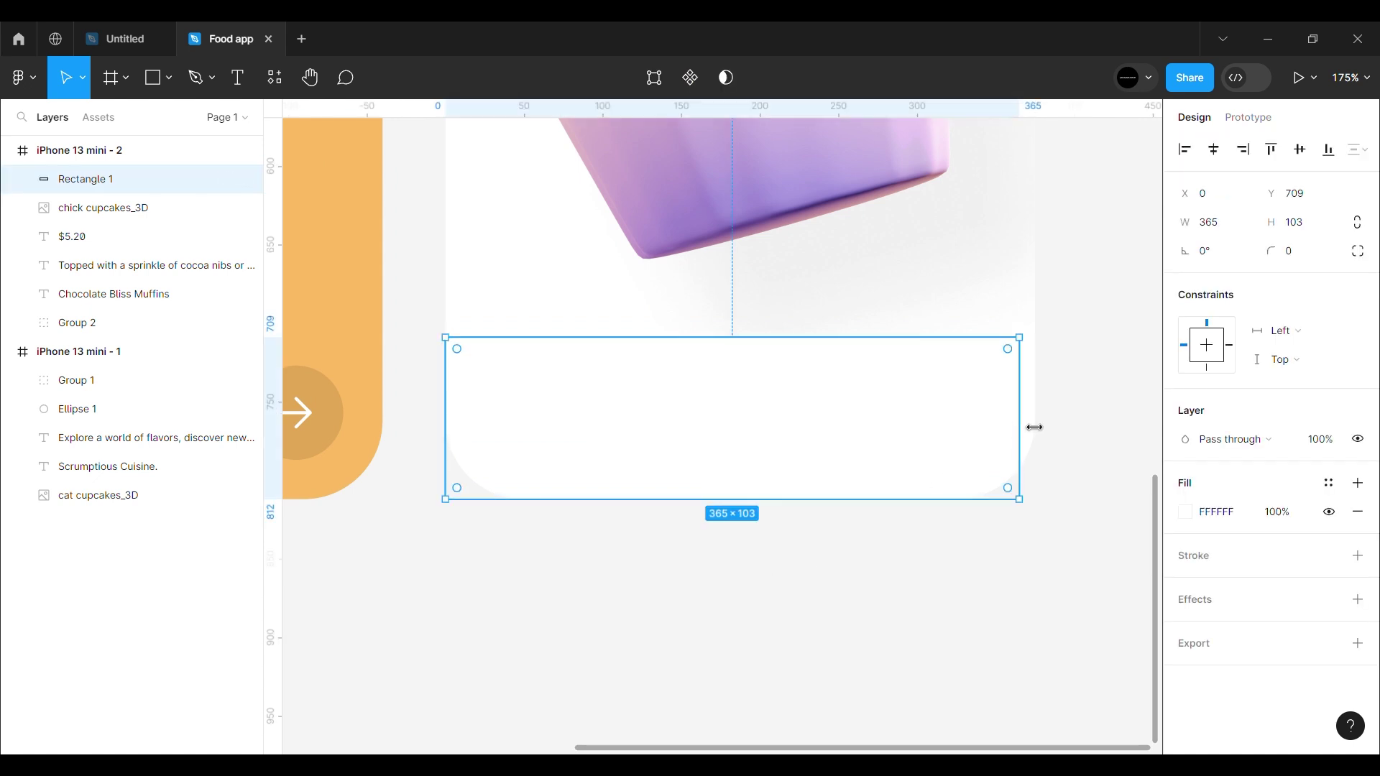
pyautogui.click(758, 573)
pyautogui.scroll(-5, 788, 529)
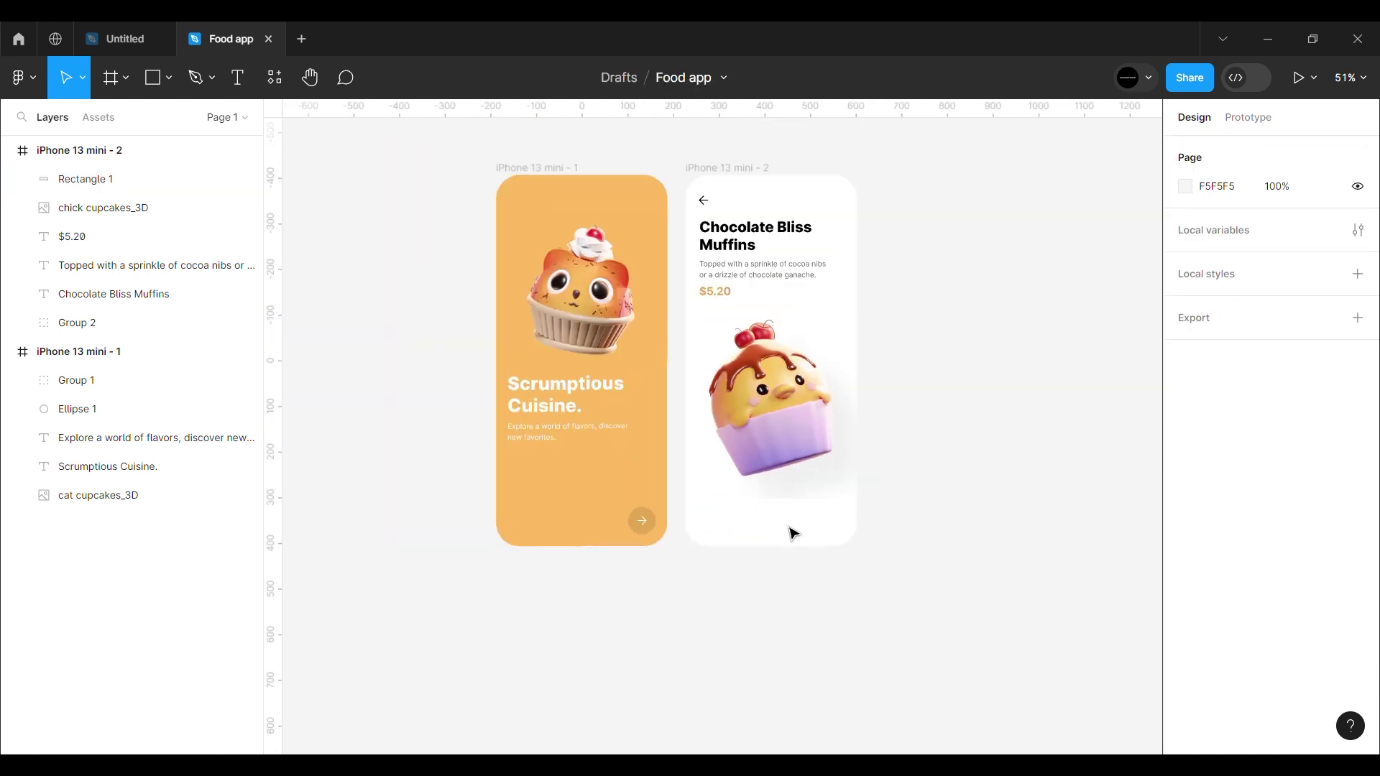
pyautogui.scroll(4, 788, 548)
pyautogui.scroll(2, 758, 545)
pyautogui.scroll(-4, 783, 534)
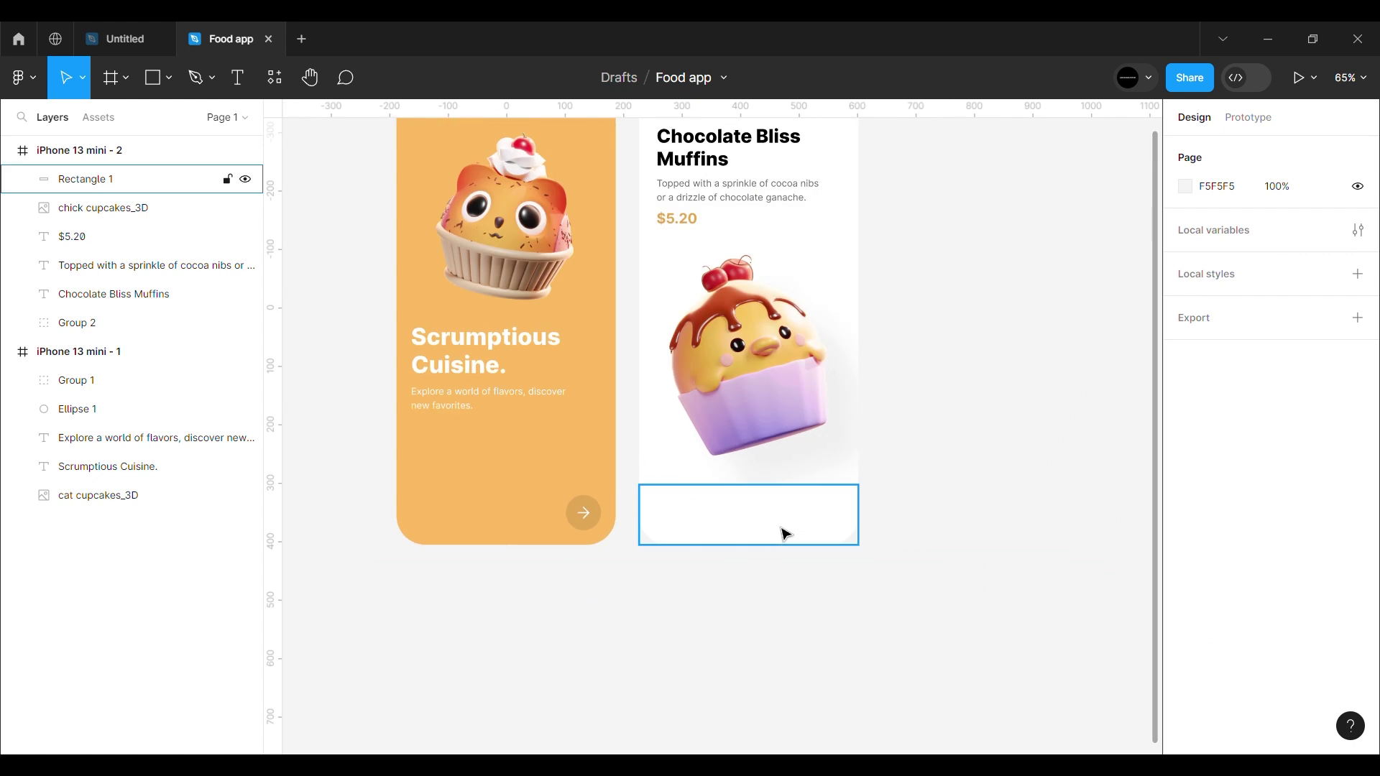
pyautogui.scroll(4, 786, 533)
pyautogui.scroll(-4, 786, 534)
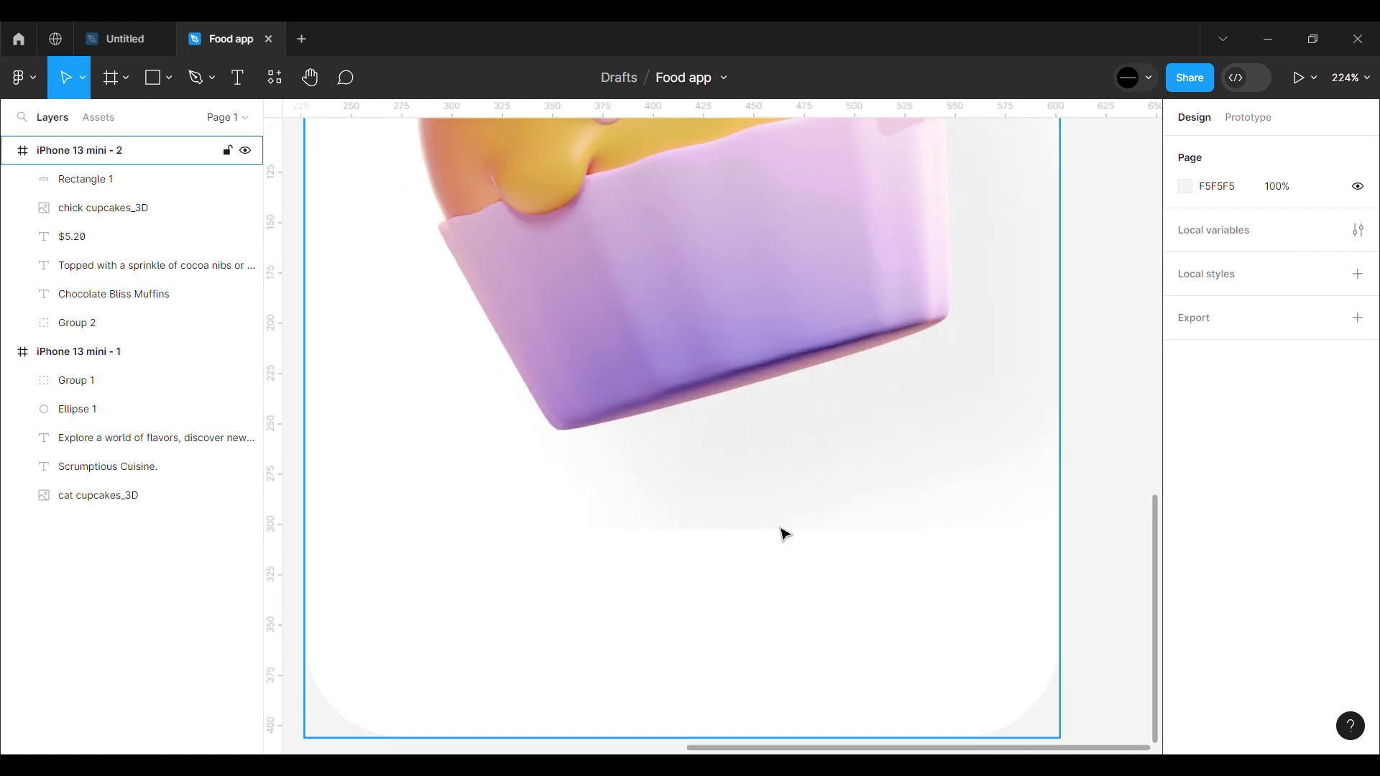
# Step: Add a drop shadow to the white rectangle with X 30, Y -20, blur 15 and 1% opacity
pyautogui.click(786, 534)
pyautogui.click(1358, 600)
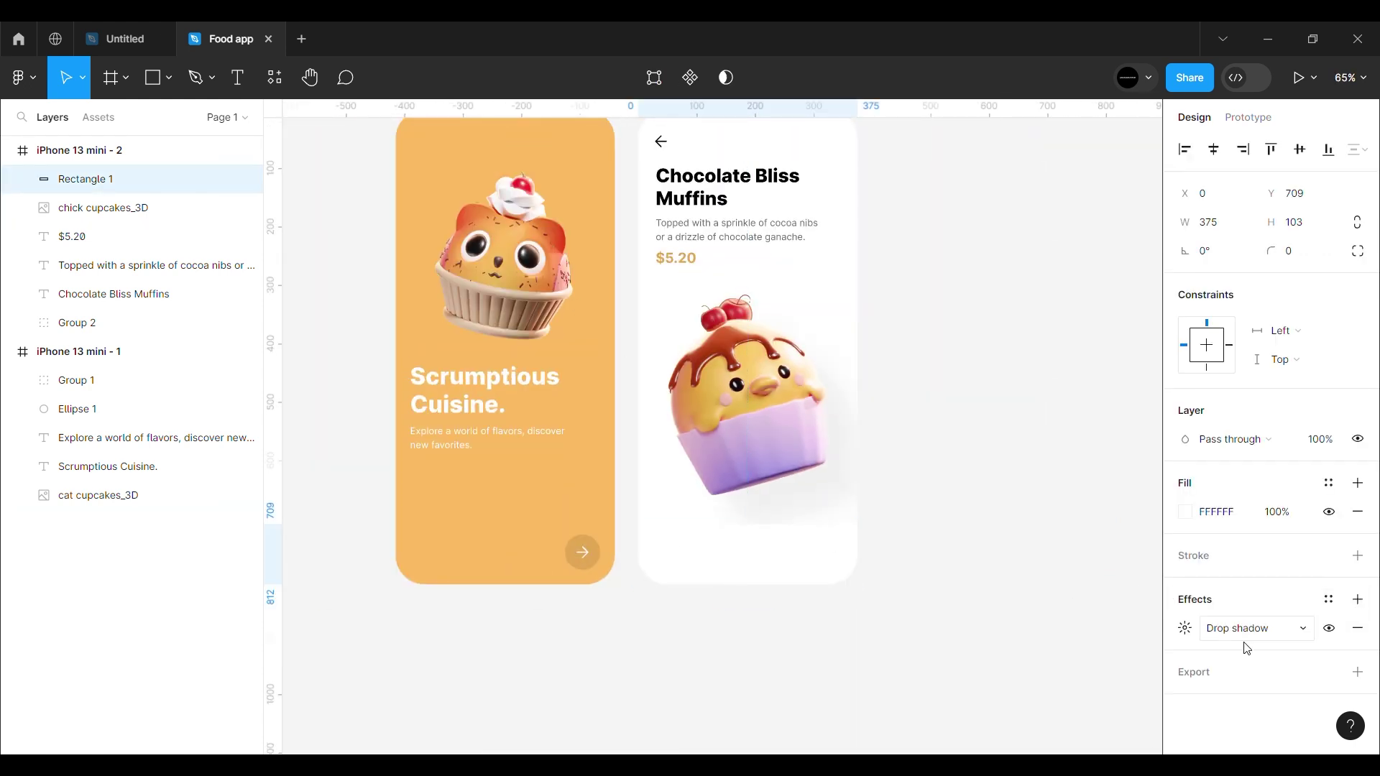
pyautogui.click(1195, 633)
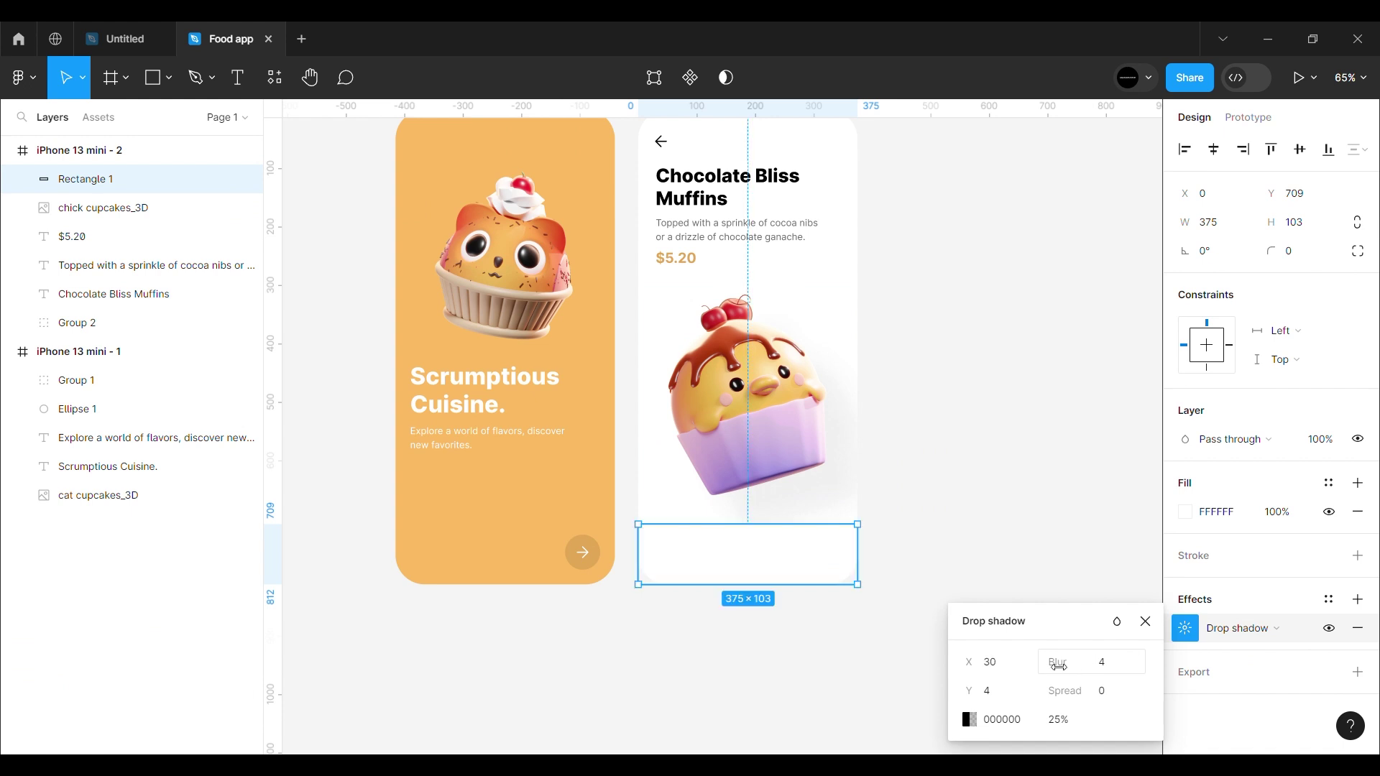
pyautogui.write('15')
pyautogui.press('Return')
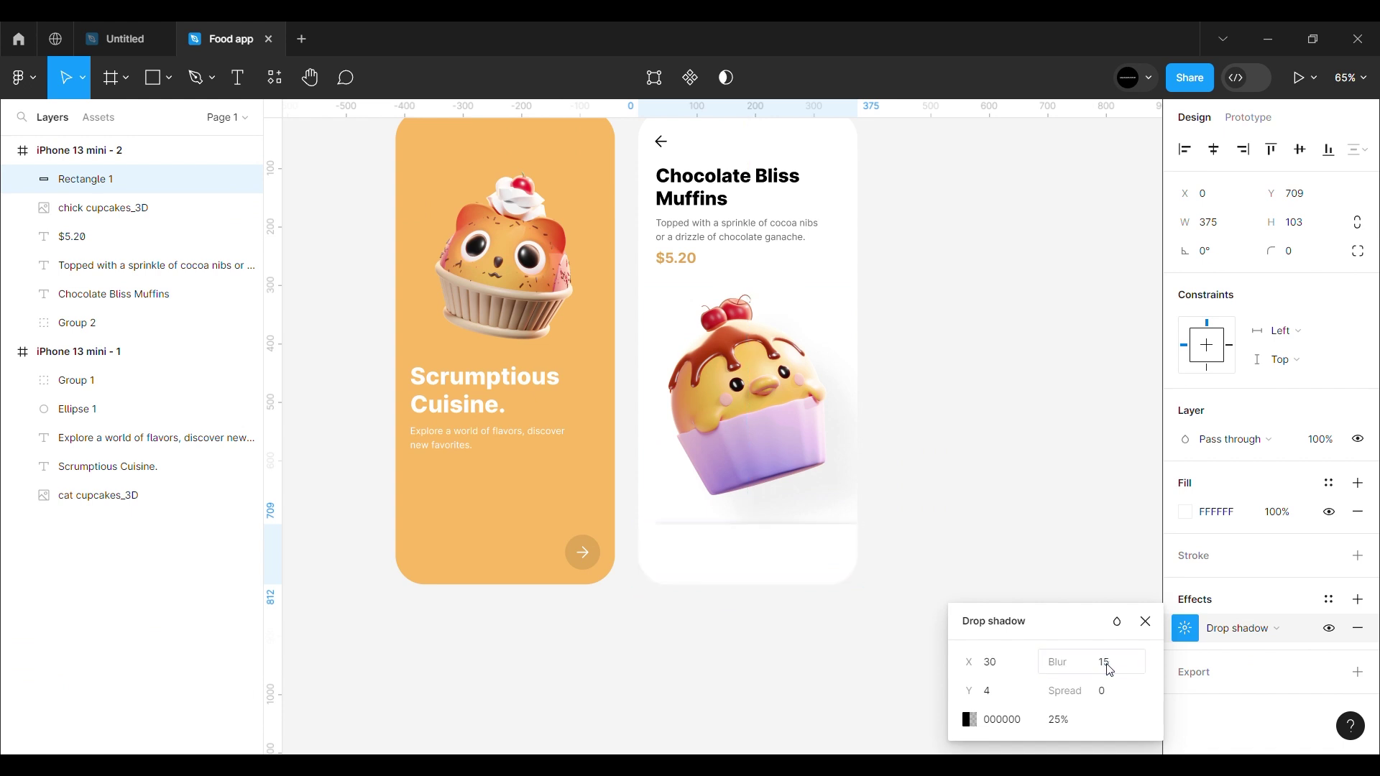
pyautogui.write('-20')
pyautogui.press('Return')
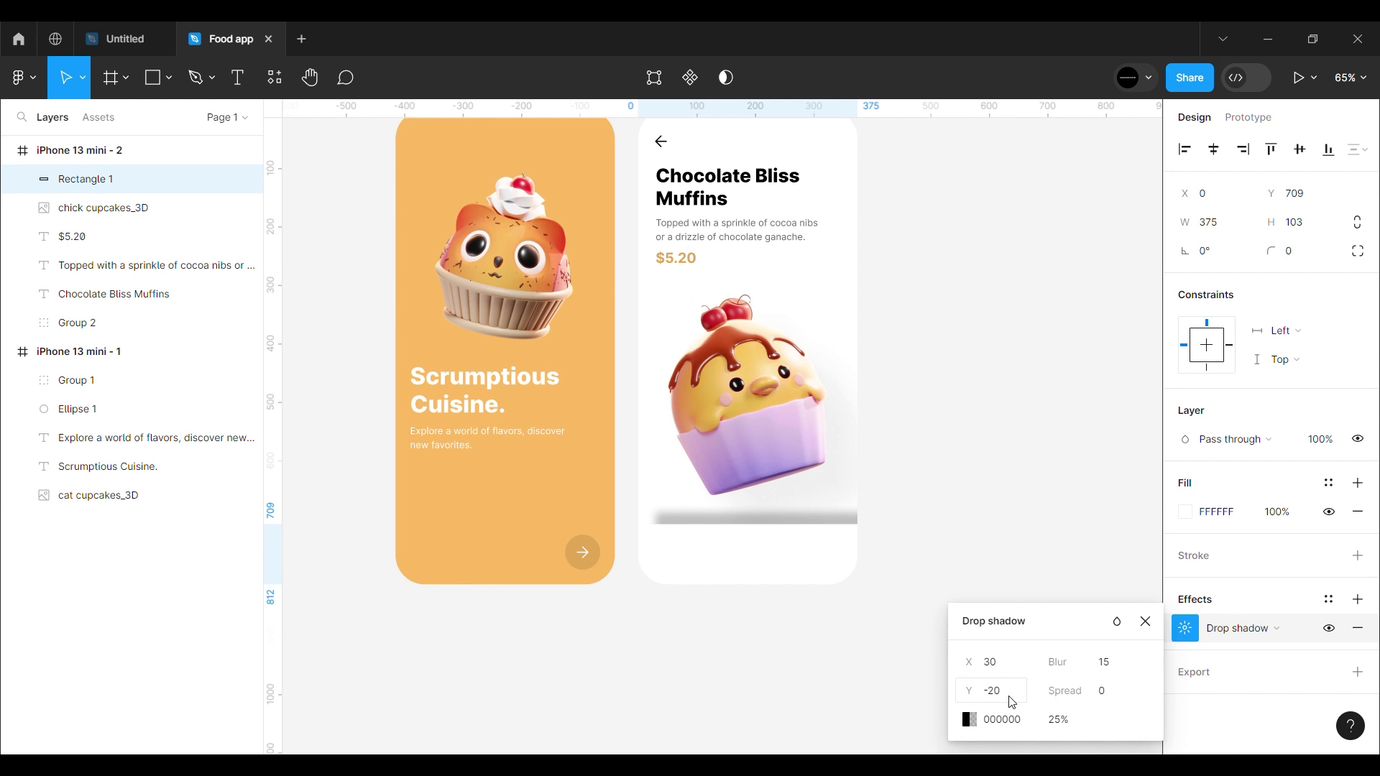
pyautogui.write('1')
pyautogui.press('Return')
pyautogui.click(1030, 566)
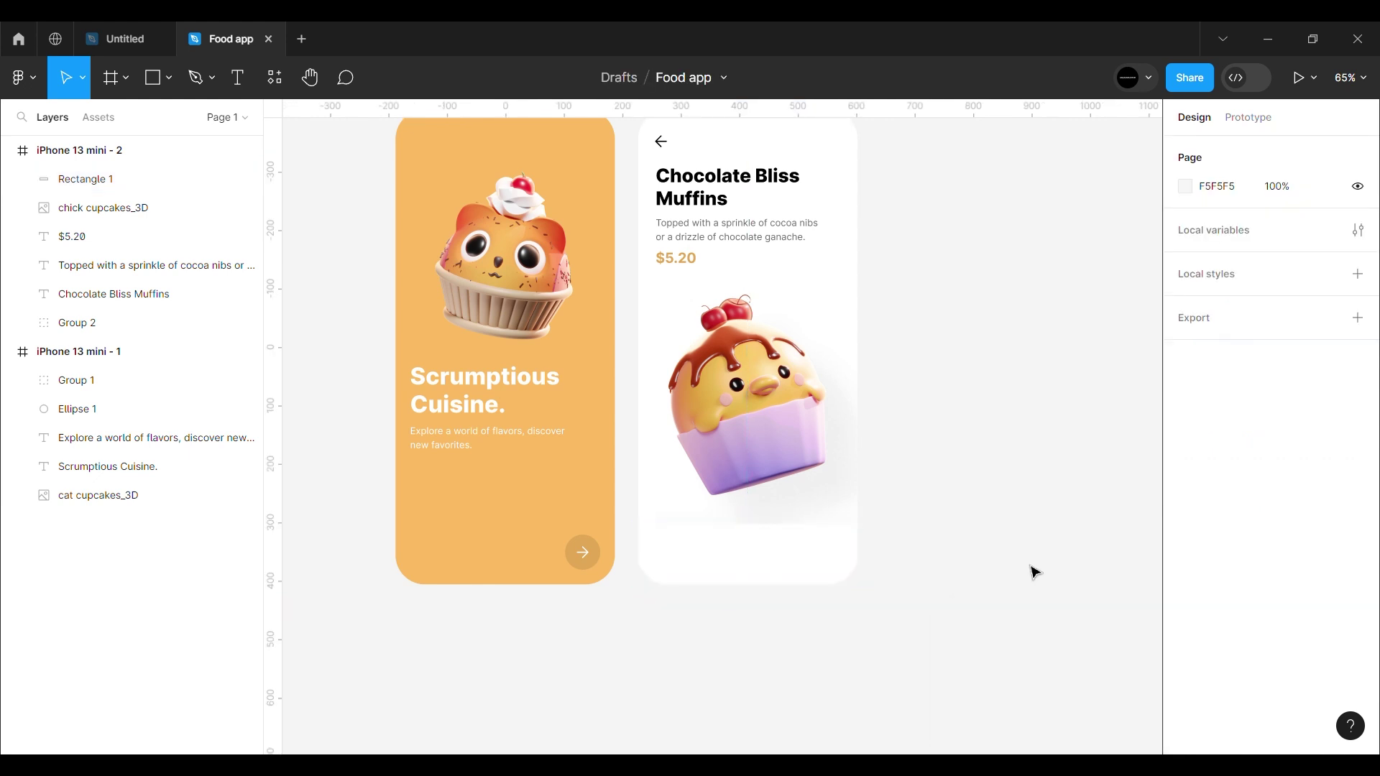
# Step: Draw a rectangle about 121 × 55 px near the second frame's lower-right corner
pyautogui.press('h')
pyautogui.scroll(5, 776, 603)
pyautogui.moveTo(718, 622); pyautogui.dragTo(727, 606)
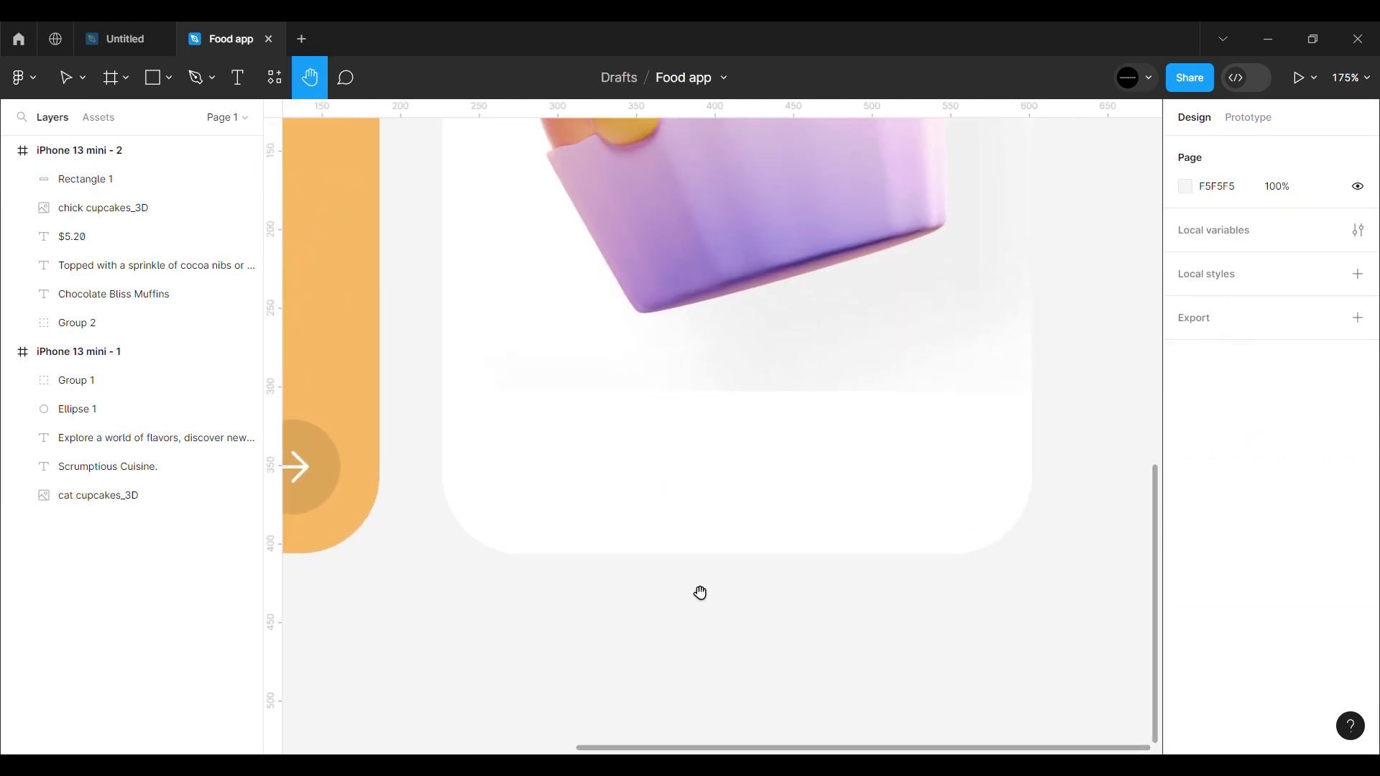
pyautogui.moveTo(772, 449); pyautogui.dragTo(964, 536)
# Step: Set the new rectangle's size to 167 × 56 px and move it to X 167, Y 733
pyautogui.click(1224, 225)
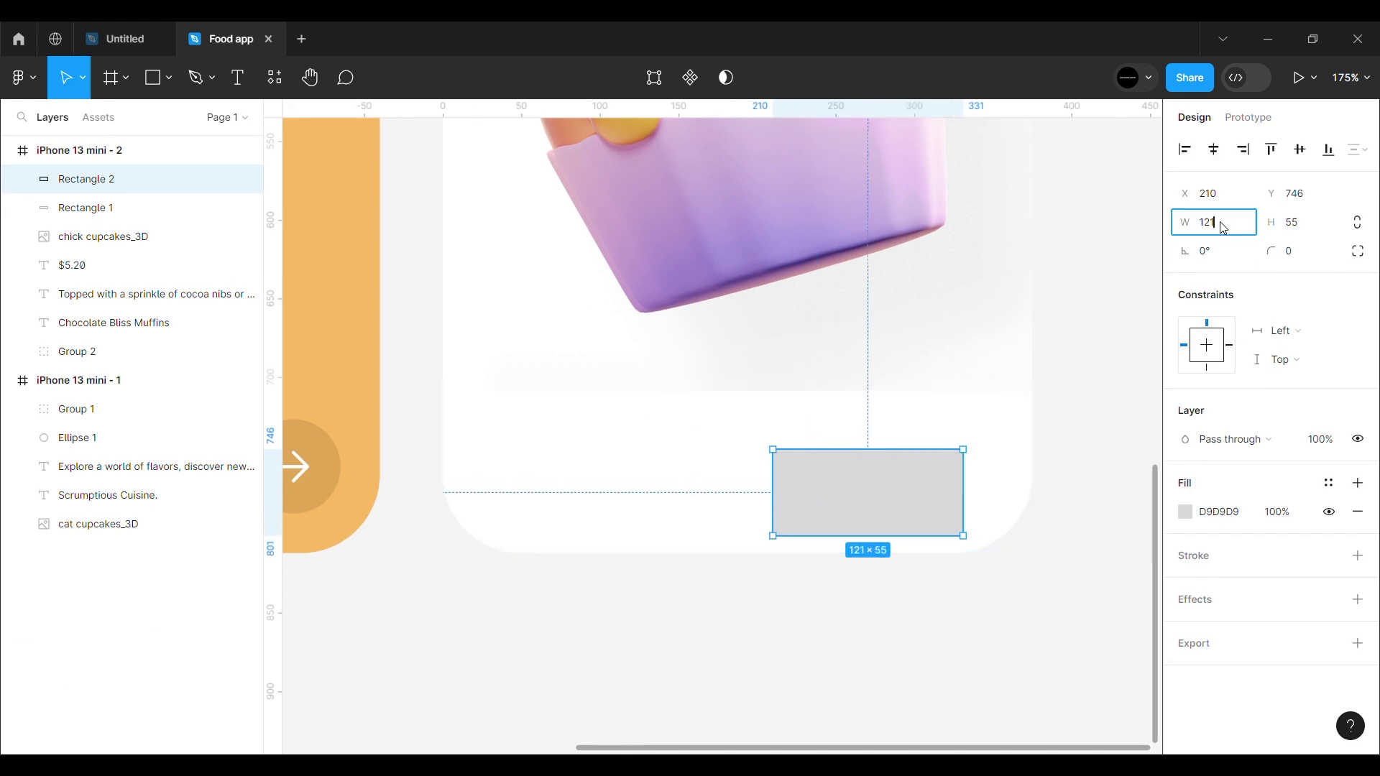
pyautogui.write('167')
pyautogui.press('Return')
pyautogui.click(1310, 229)
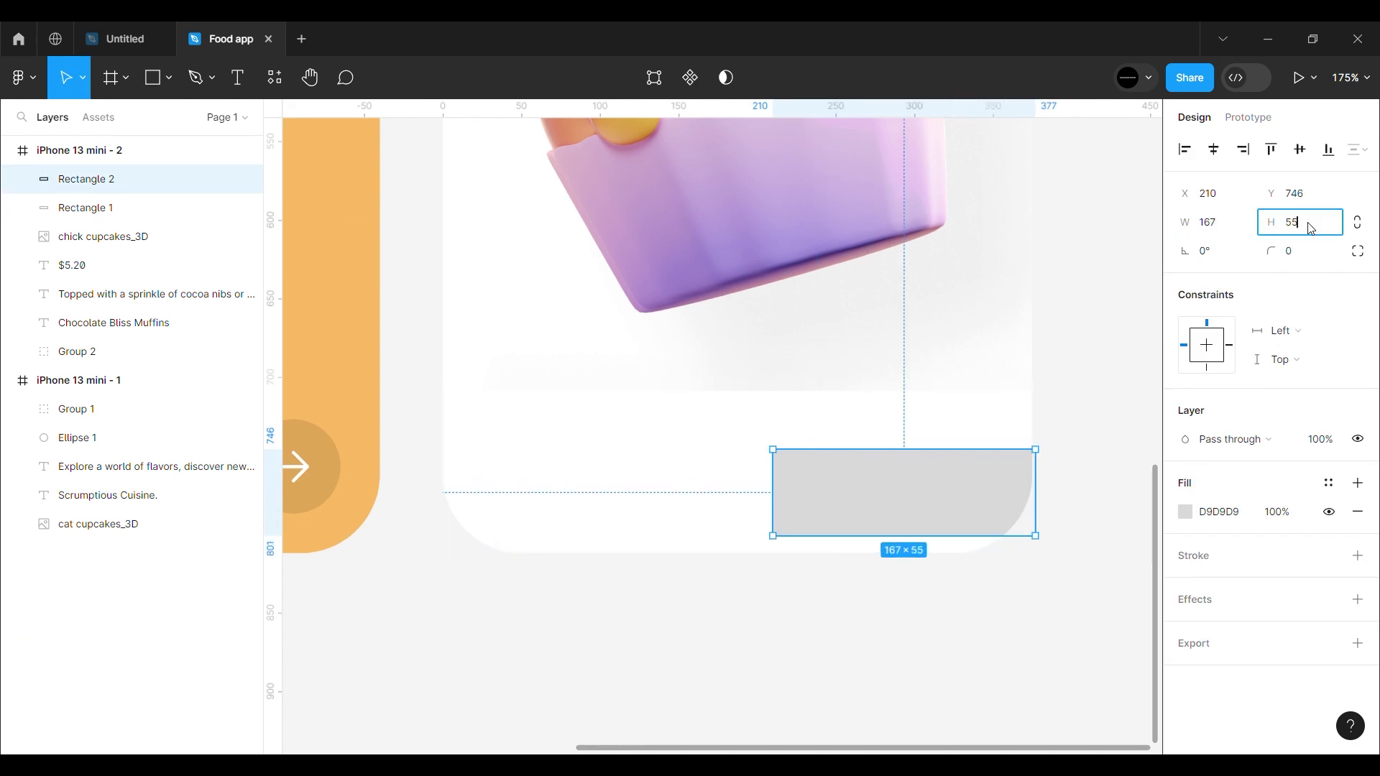
pyautogui.write('56')
pyautogui.press('Return')
pyautogui.moveTo(1004, 483); pyautogui.dragTo(936, 464)
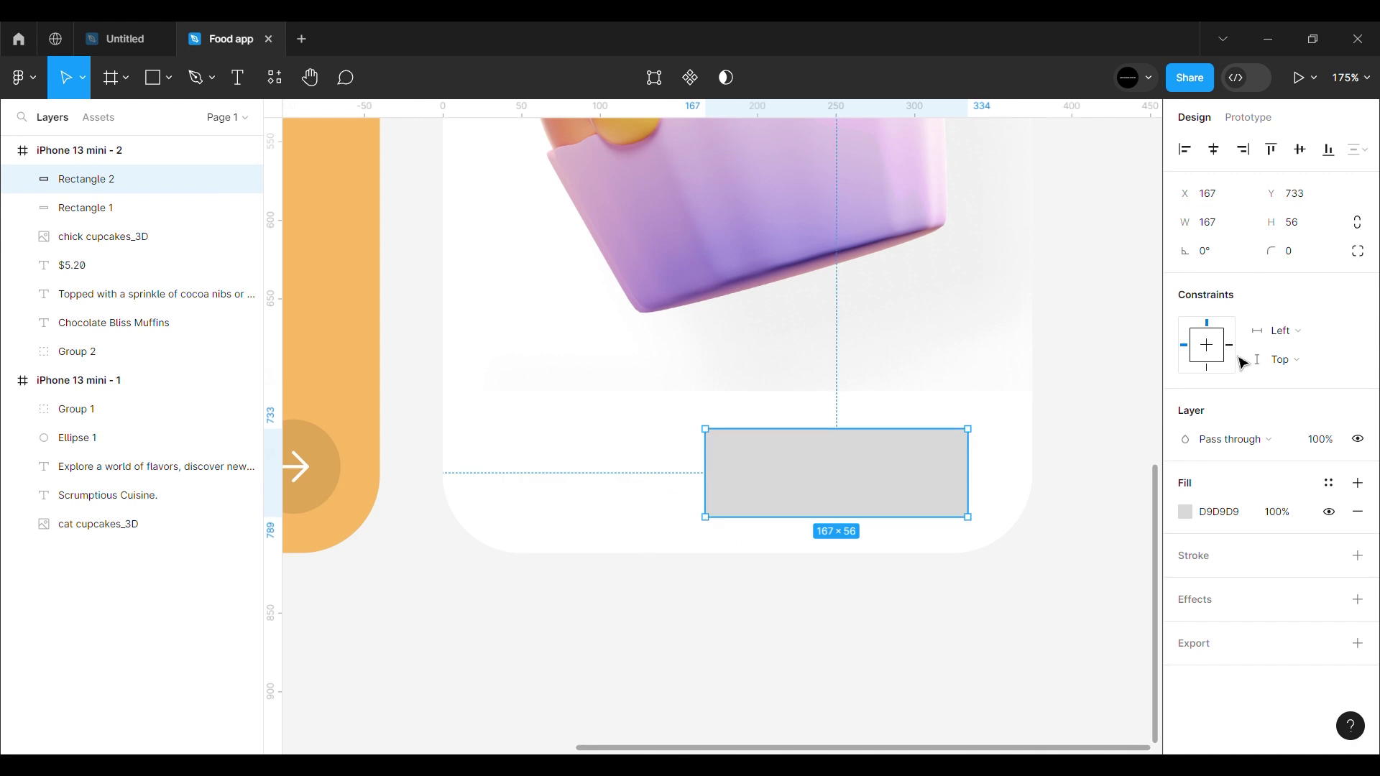
# Step: Round the corners of the grey 167 × 56 px rectangle with a radius of 30
pyautogui.click(1317, 254)
pyautogui.write('30')
pyautogui.press('Return')
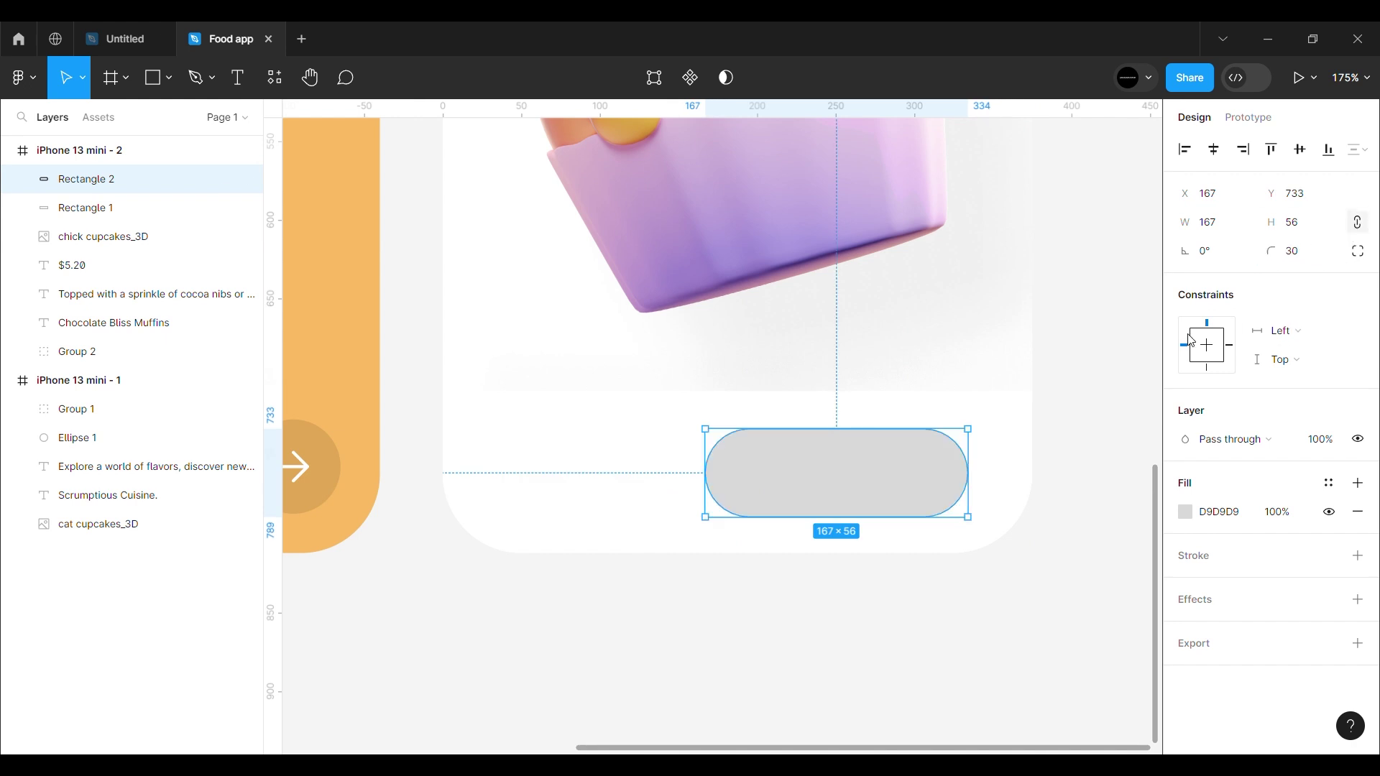
pyautogui.click(1066, 554)
pyautogui.scroll(-5, 758, 438)
# Step: Fill the rounded rectangle with the orange sampled from the first frame's background
pyautogui.click(800, 462)
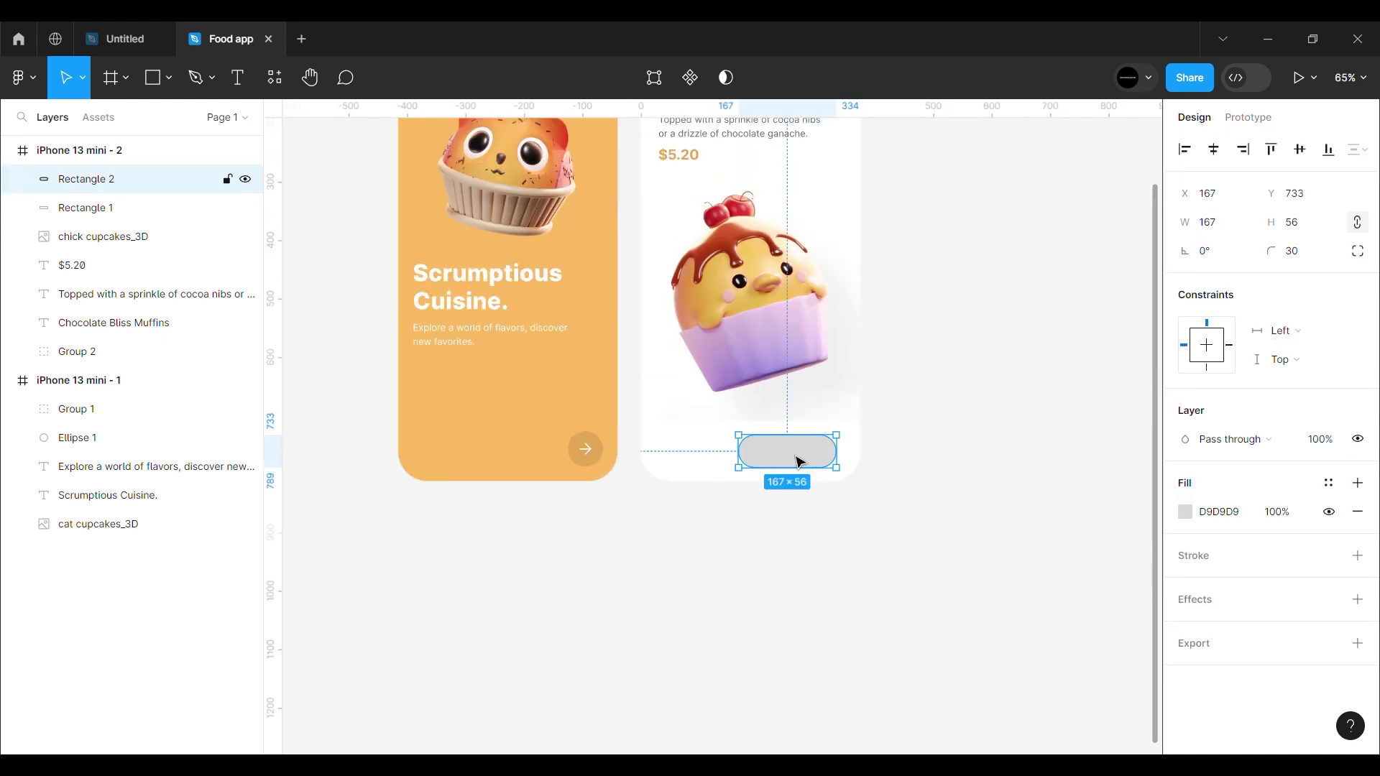
pyautogui.click(1183, 515)
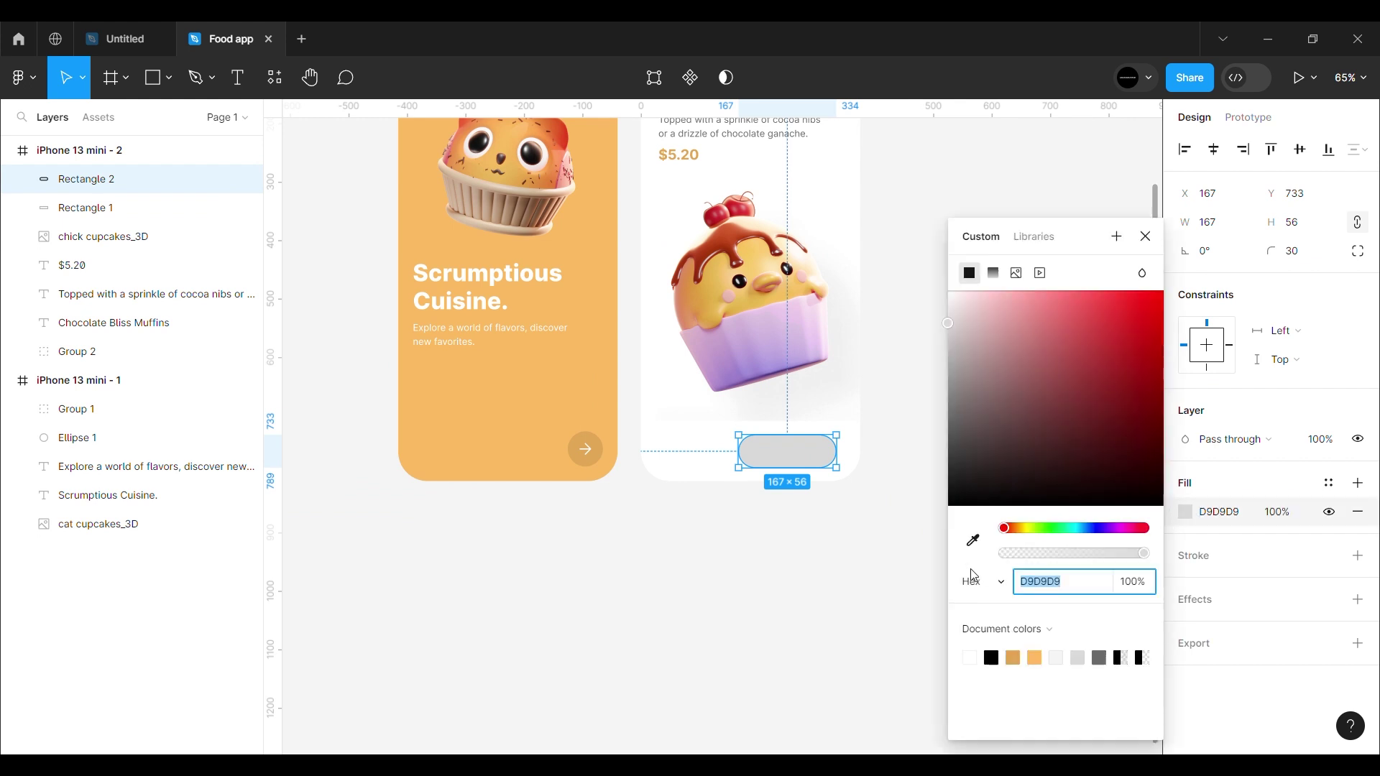
pyautogui.click(973, 540)
pyautogui.click(564, 400)
pyautogui.click(782, 591)
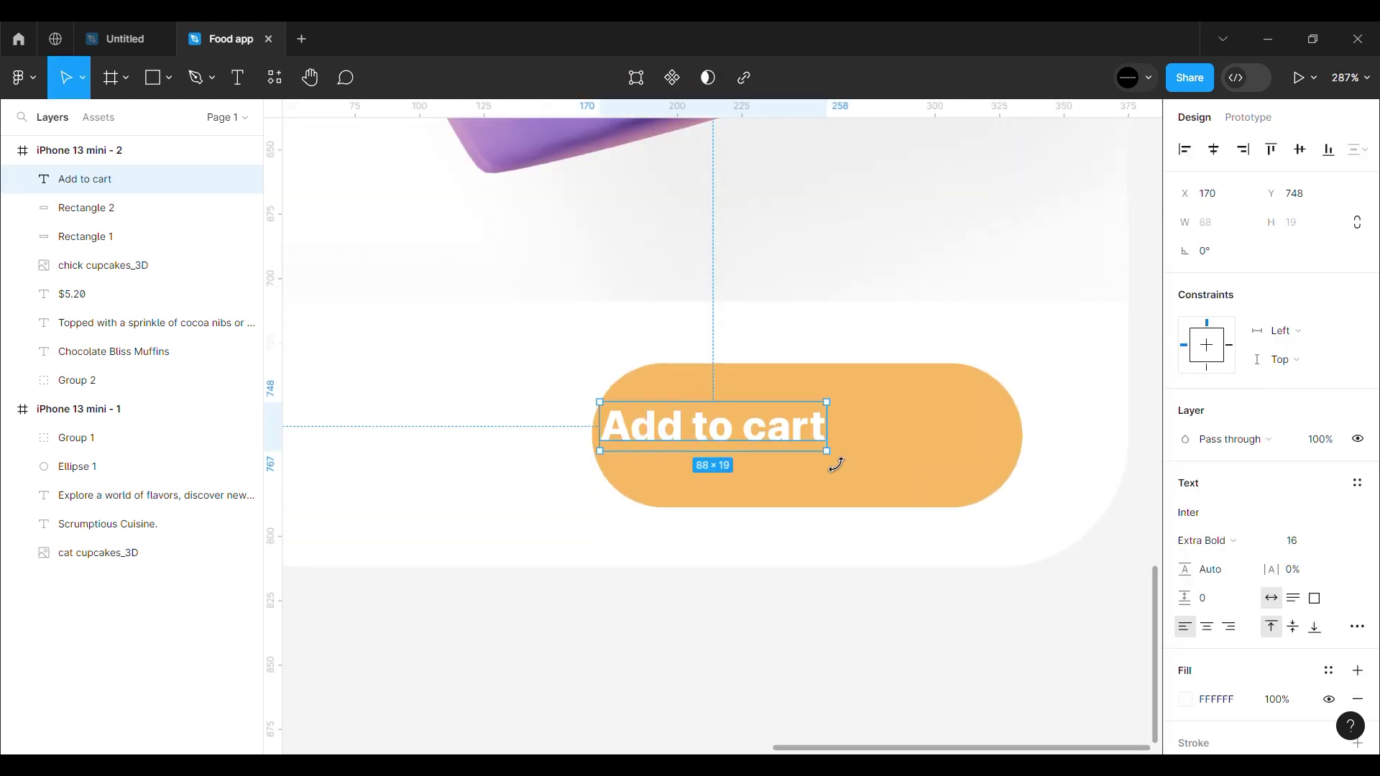
# Step: Position the white "Add to cart" label in the middle of the orange button, at X 207, Y 751
pyautogui.moveTo(768, 443); pyautogui.dragTo(865, 449)
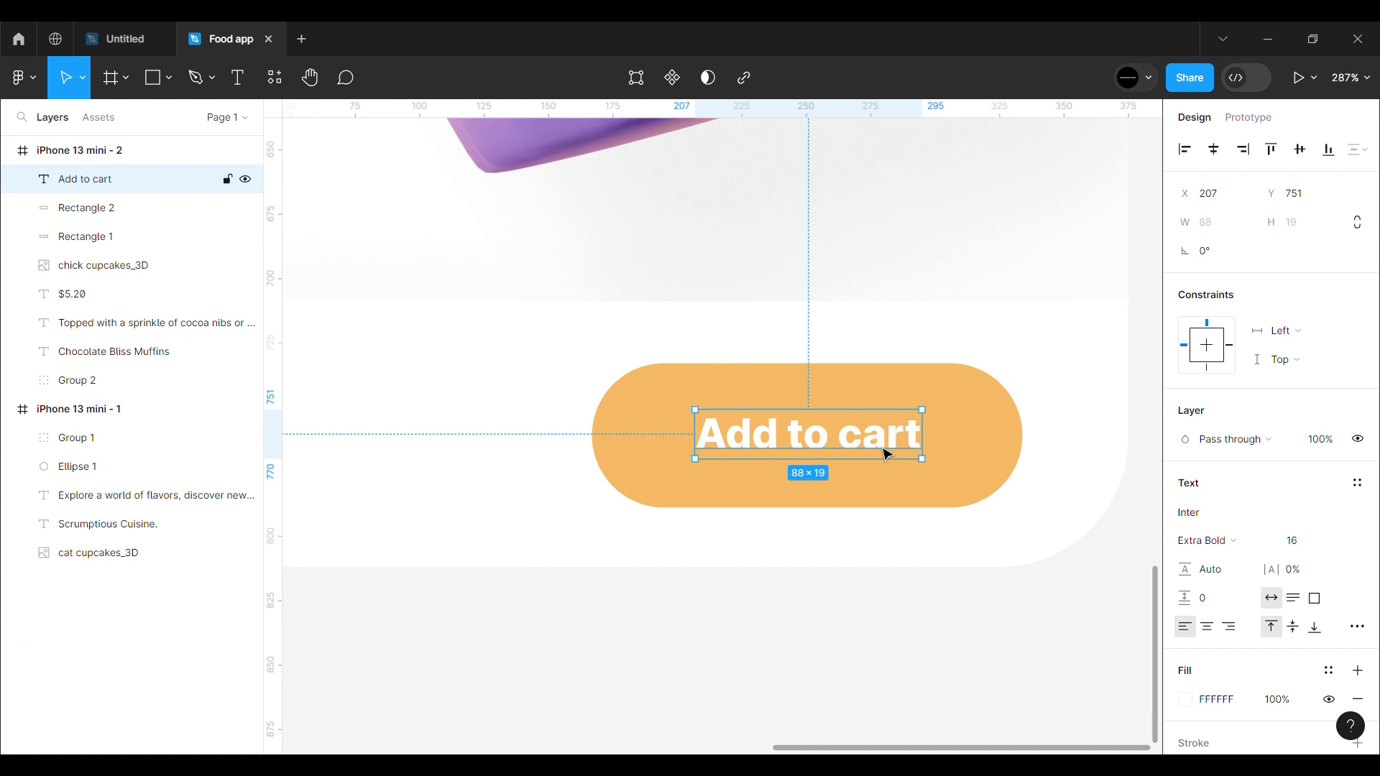
pyautogui.scroll(-5, 945, 465)
pyautogui.click(932, 591)
# Step: Shift the orange button together with its "Add to cart" label 11 px to the right
pyautogui.scroll(3, 927, 546)
pyautogui.scroll(-2, 898, 482)
pyautogui.scroll(3, 862, 446)
pyautogui.click(828, 435)
pyautogui.keyDown('shift'); pyautogui.click(828, 435); pyautogui.keyUp('shift')
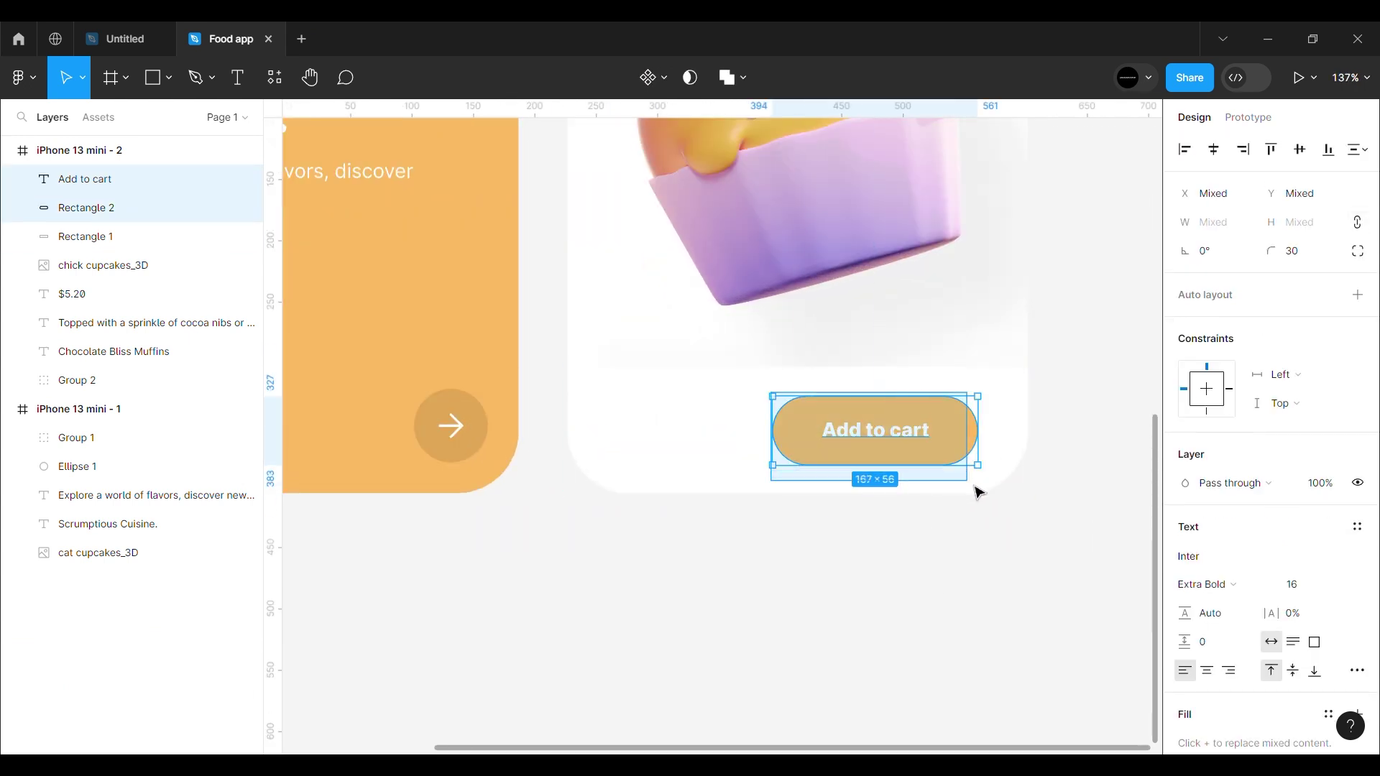
pyautogui.press('Right')
pyautogui.press('Right')
pyautogui.press('Right')
pyautogui.press('Right')
pyautogui.press('Right')
pyautogui.press('Right')
pyautogui.press('Right')
pyautogui.press('Right')
pyautogui.press('Right')
pyautogui.press('Right')
pyautogui.press('Right')
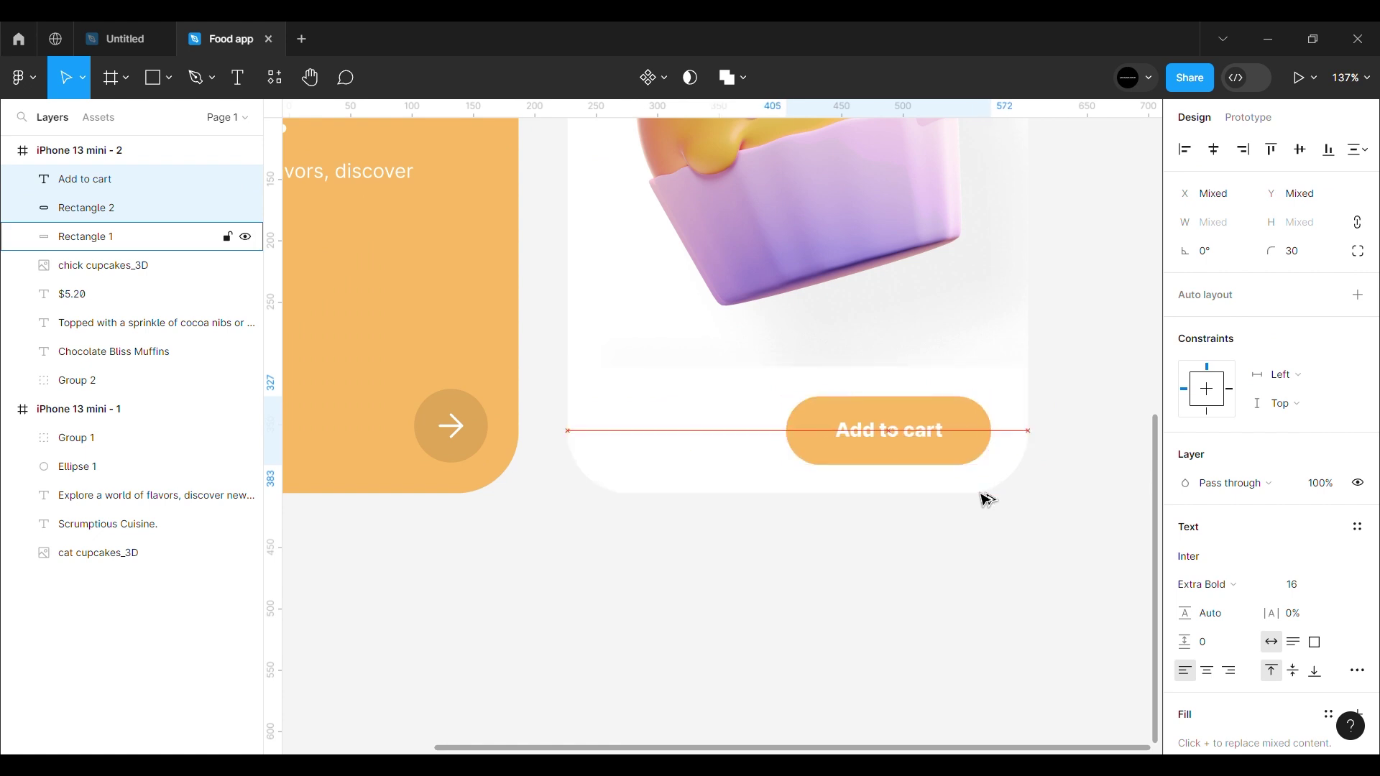
pyautogui.click(928, 623)
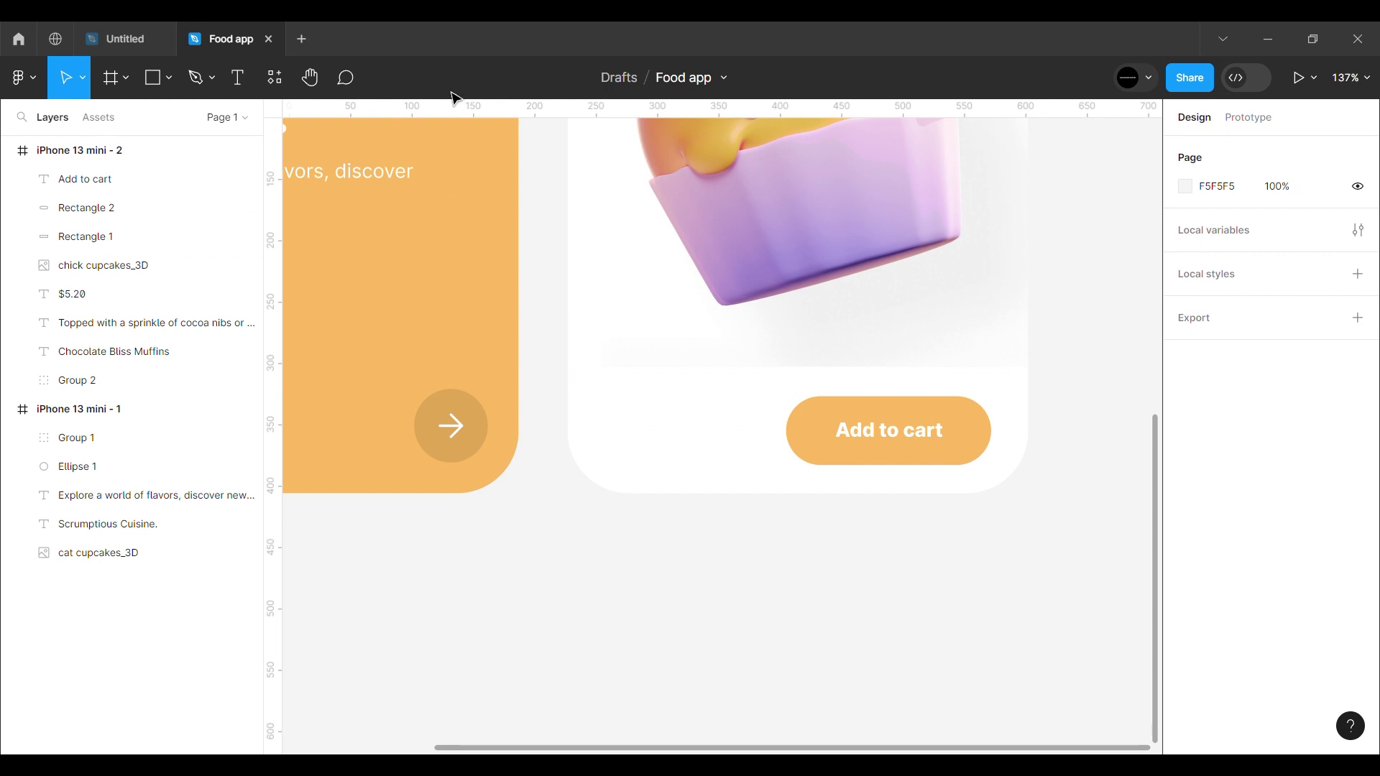
# Step: Draw a circle beside the orange button, on its left side, and set its size to 32 × 32 px
pyautogui.press('o')
pyautogui.keyDown('ctrl'); pyautogui.scroll(4, 680, 457); pyautogui.keyUp('ctrl')
pyautogui.moveTo(745, 363); pyautogui.dragTo(842, 460)
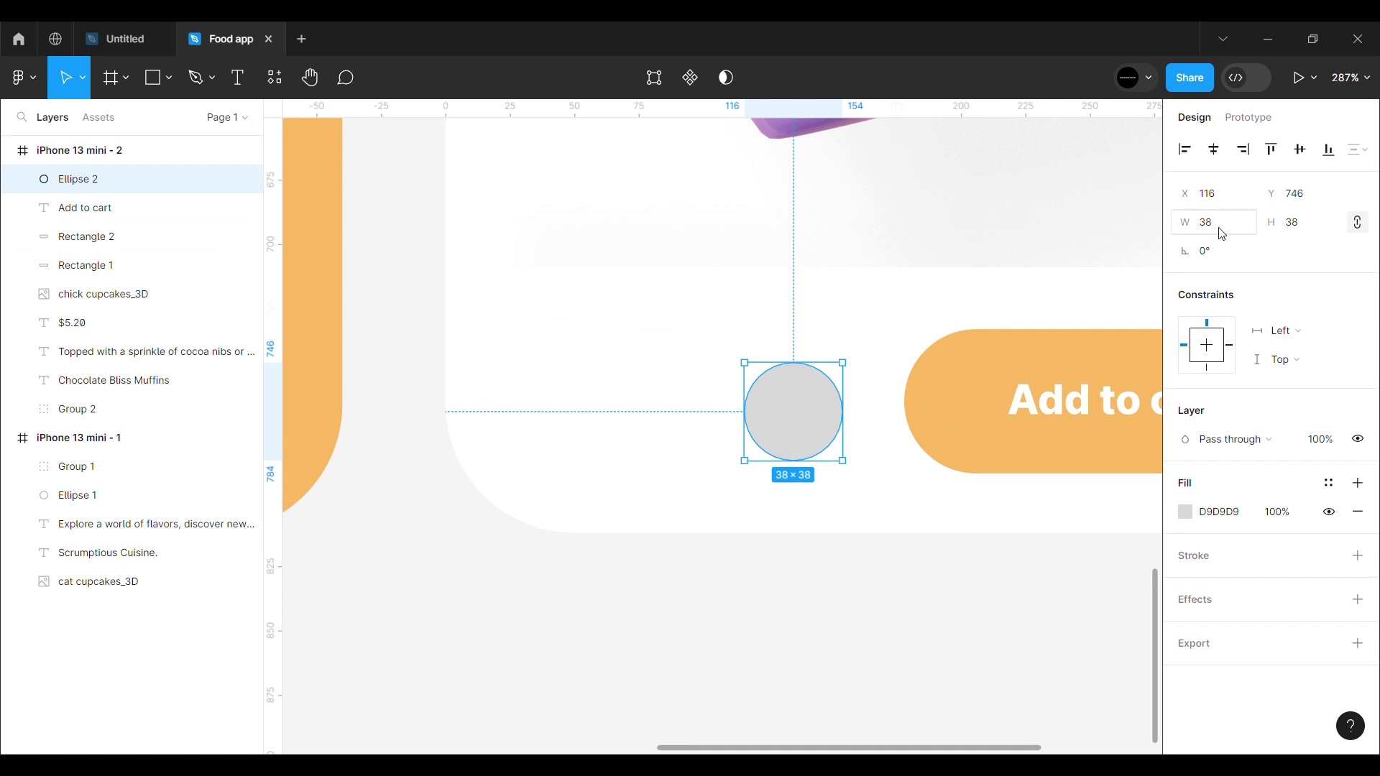
pyautogui.write('32')
pyautogui.press('Return')
# Step: Give the circle a white FFFFFF fill and an inside stroke of 1 in orange FABA5F
pyautogui.click(1184, 512)
pyautogui.moveTo(1078, 385); pyautogui.dragTo(938, 284)
pyautogui.click(1357, 557)
pyautogui.click(1236, 586)
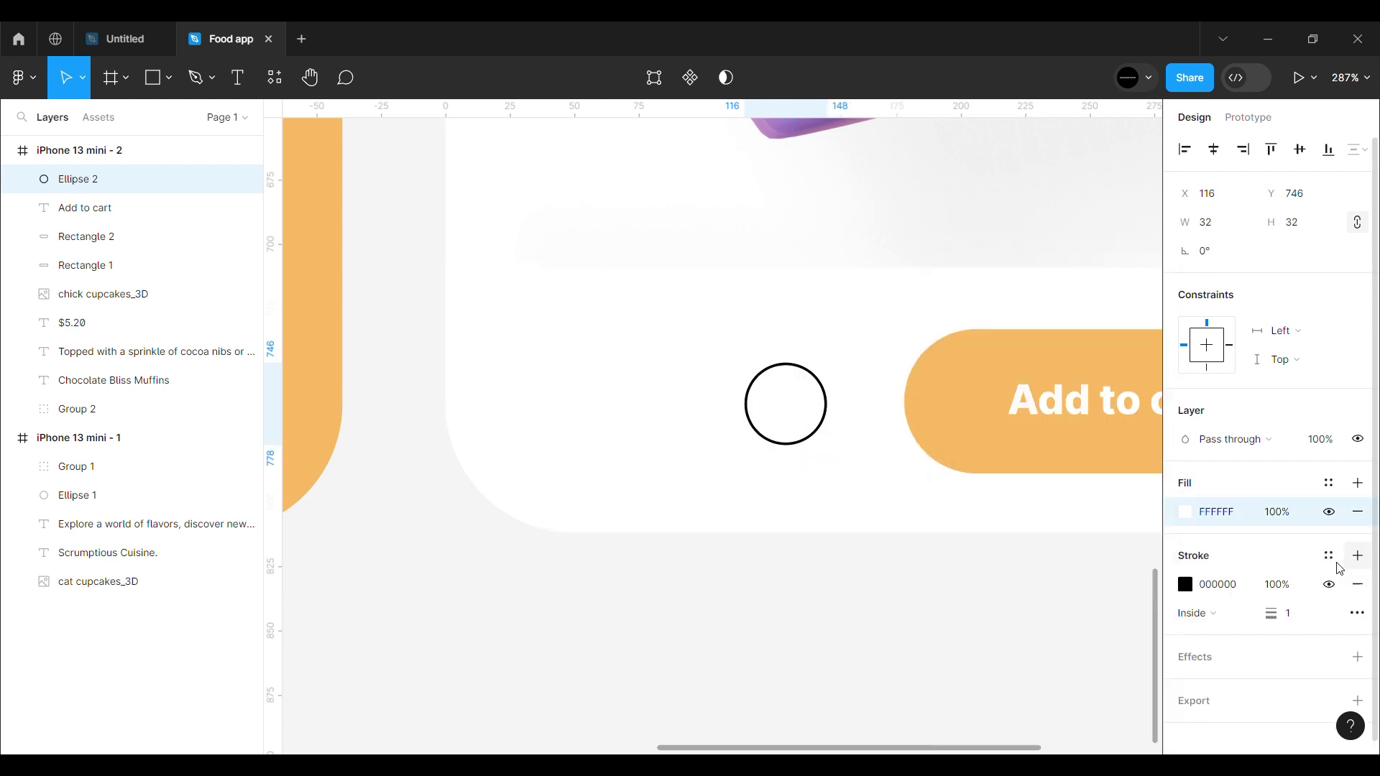
pyautogui.hotkey('ctrl', 'v')
pyautogui.press('Return')
pyautogui.click(825, 559)
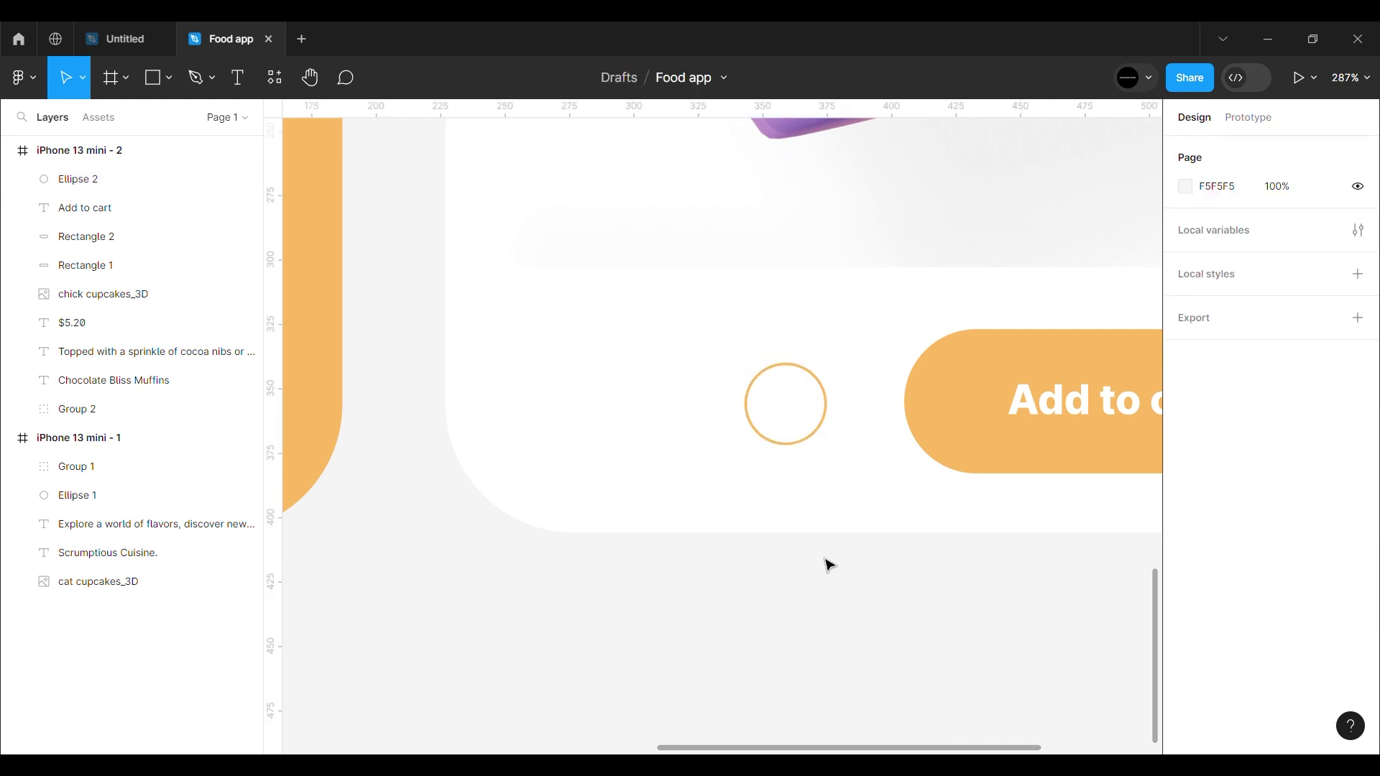
pyautogui.click(766, 445)
pyautogui.rightClick(706, 554)
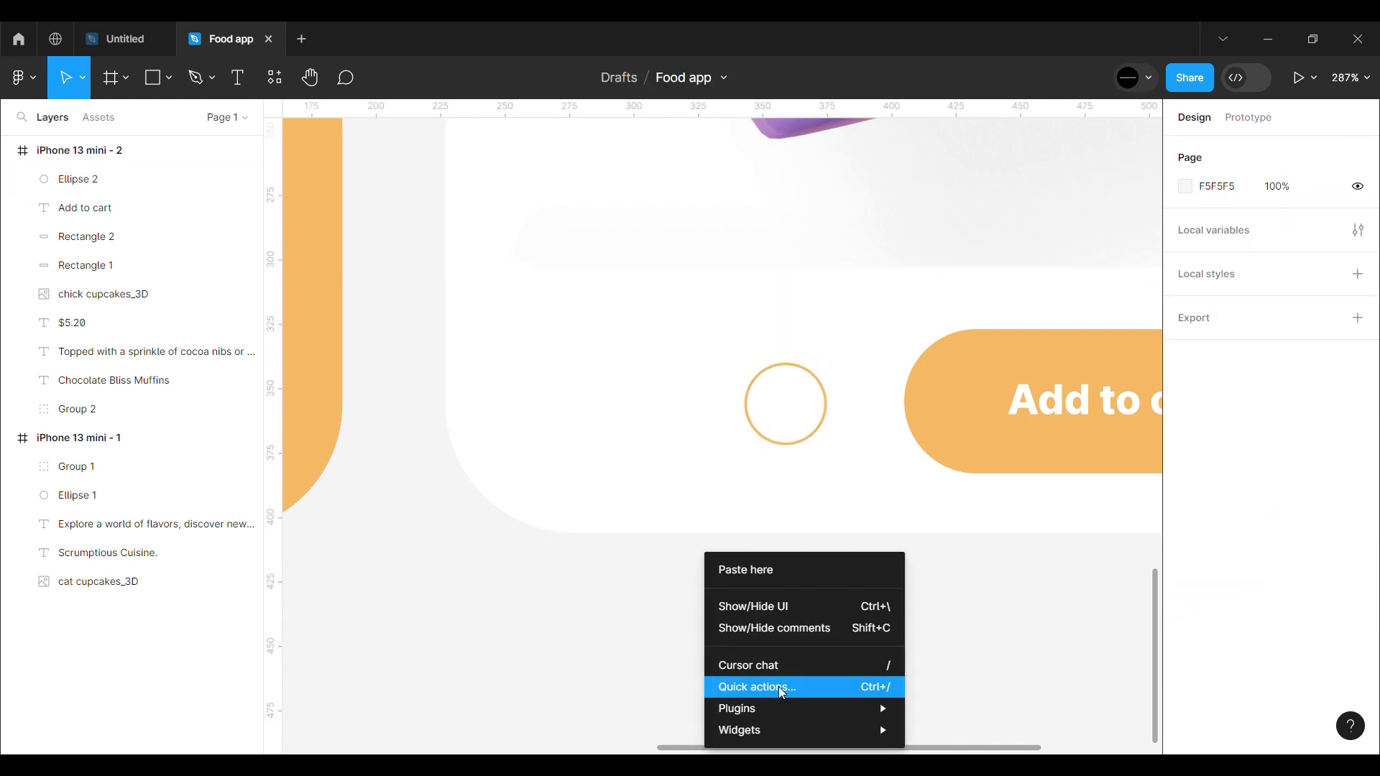
pyautogui.moveTo(781, 707)
pyautogui.click(985, 527)
pyautogui.press('Escape')
# Step: Search the Feather Icons plugin for "add" and insert the plain plus icon
pyautogui.rightClick(777, 555)
pyautogui.moveTo(862, 709)
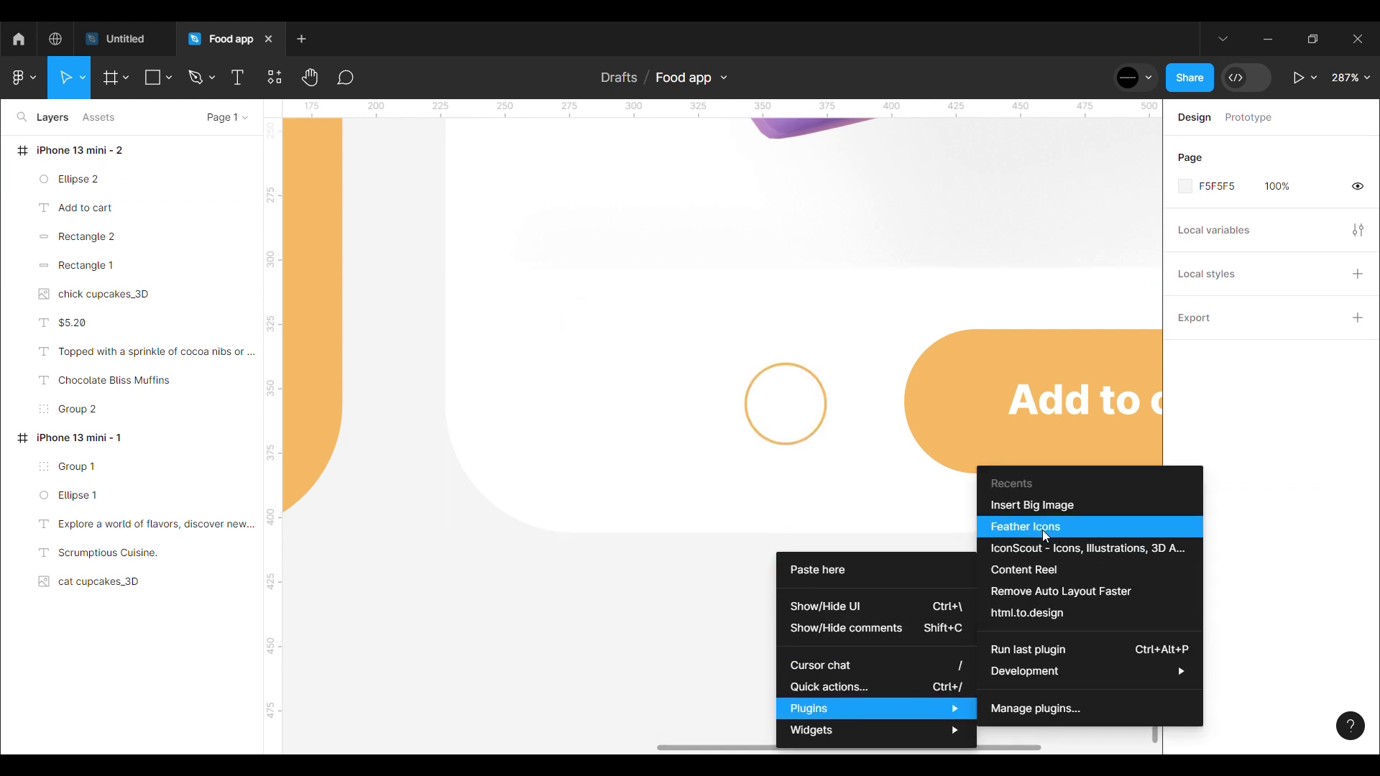
pyautogui.click(1048, 529)
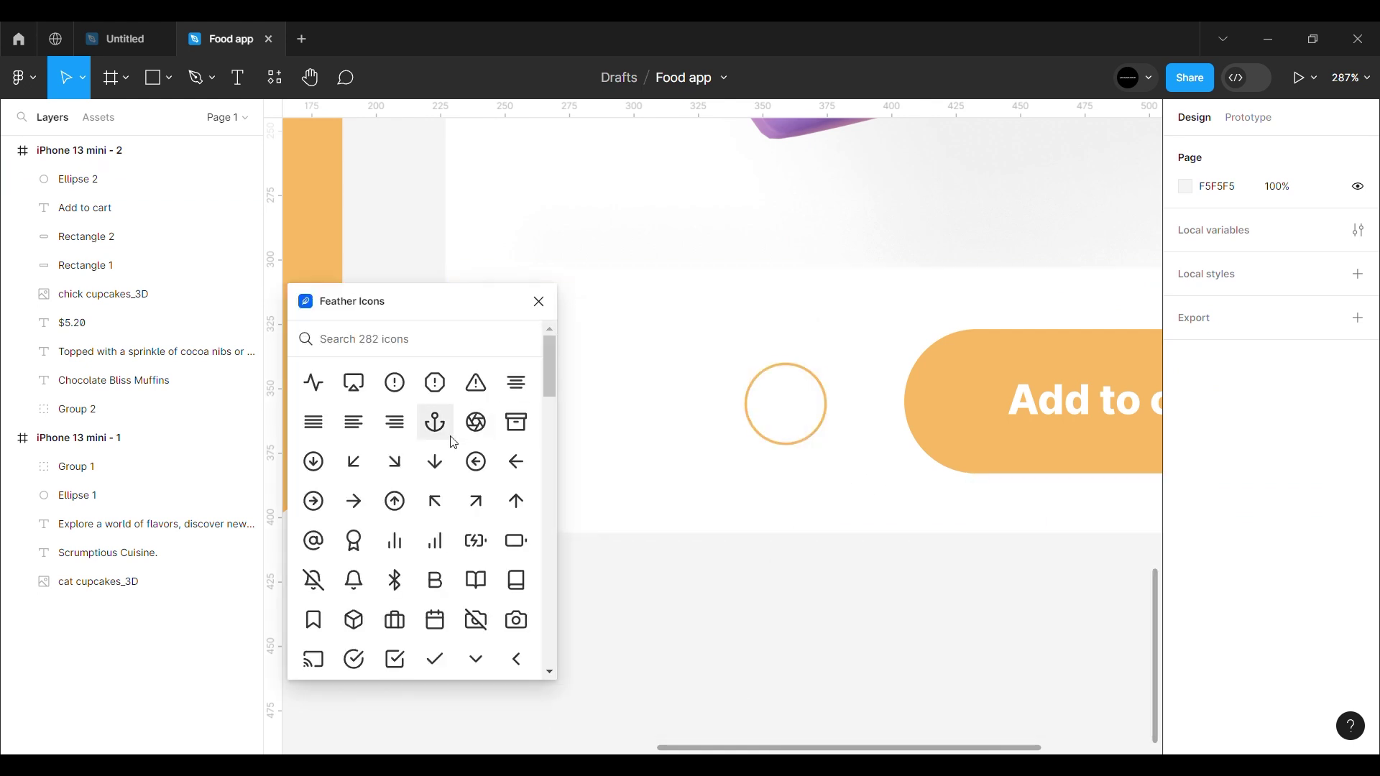
pyautogui.scroll(-3, 402, 503)
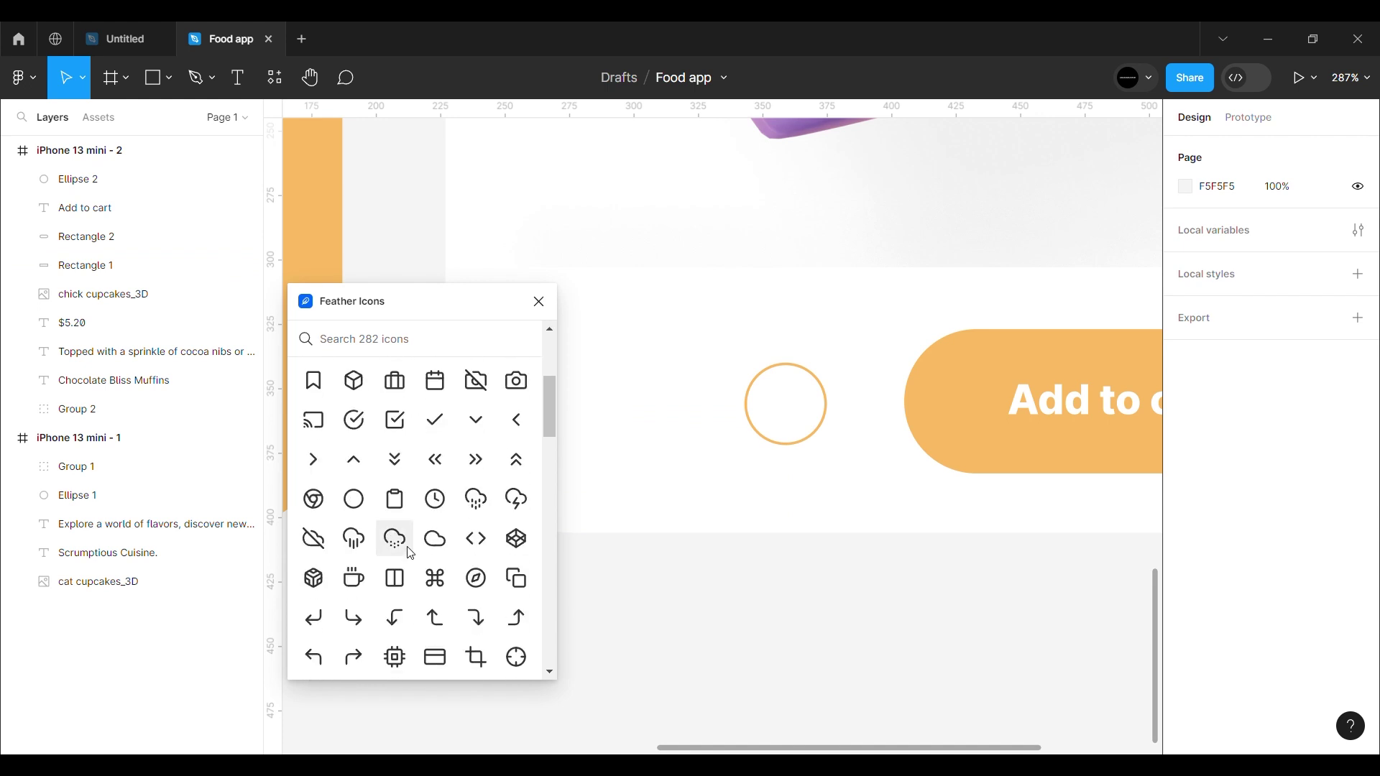
pyautogui.write('add')
pyautogui.click(390, 390)
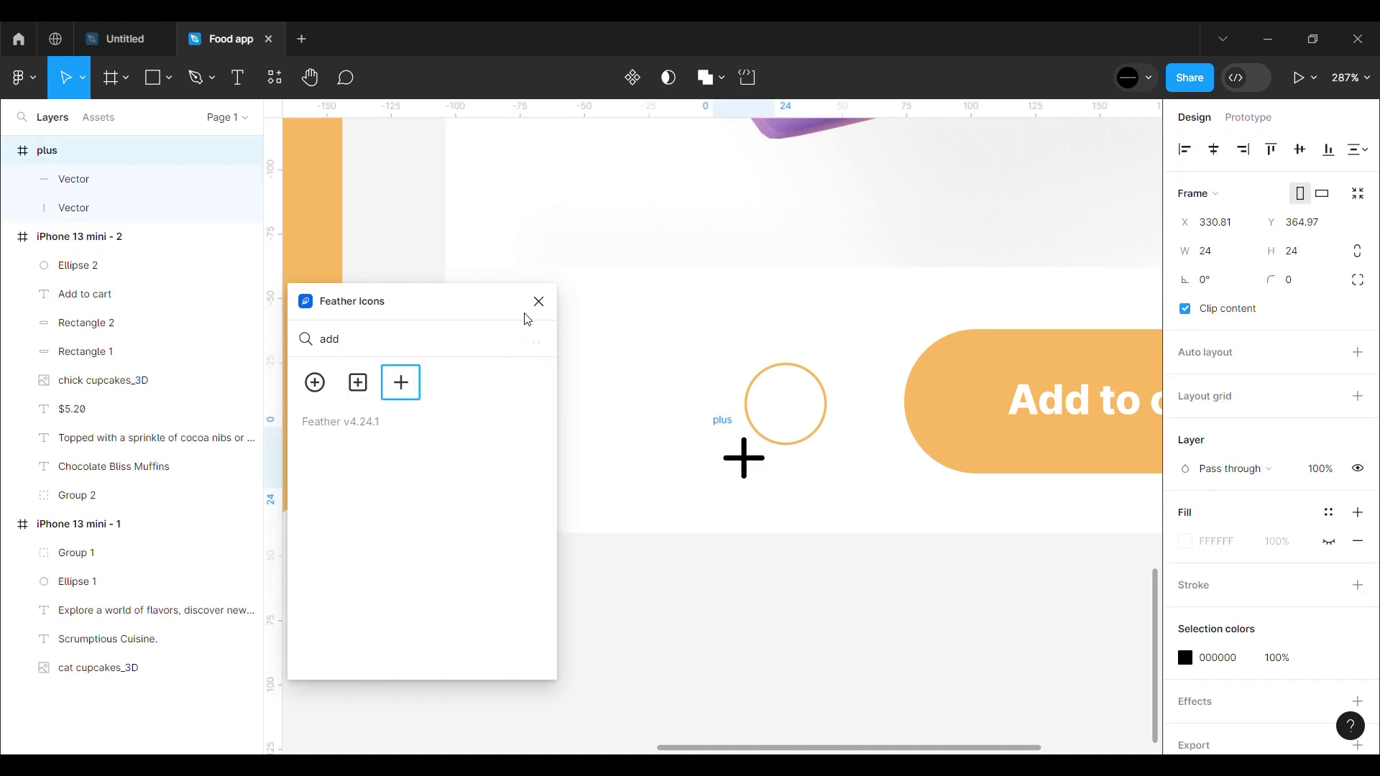
pyautogui.click(539, 301)
# Step: Group the plus icon's two lines, move the group into the outlined circle, and delete the leftover icon frame
pyautogui.doubleClick(746, 469)
pyautogui.keyDown('shift'); pyautogui.click(756, 458); pyautogui.keyUp('shift')
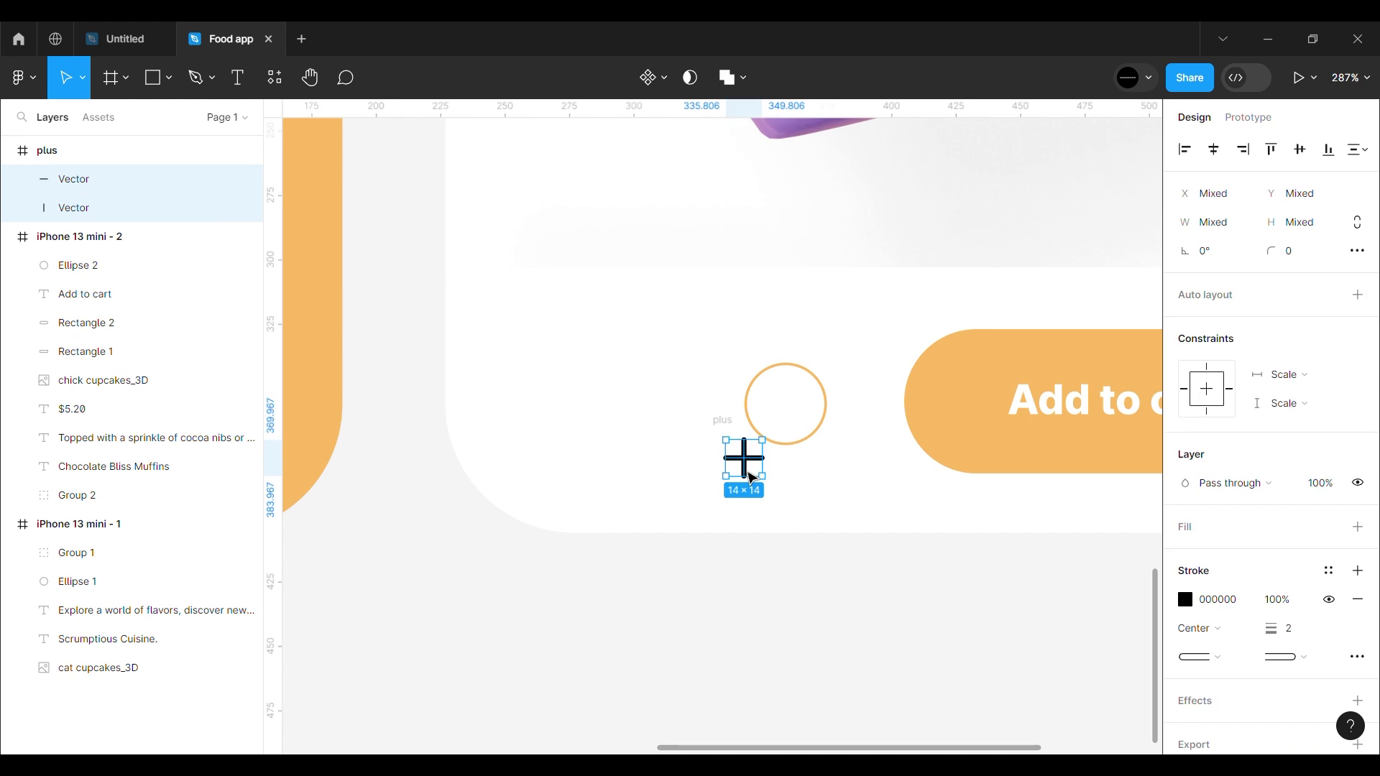
pyautogui.hotkey('ctrl', 'g')
pyautogui.moveTo(746, 457); pyautogui.dragTo(783, 401)
pyautogui.click(752, 463)
pyautogui.press('Delete')
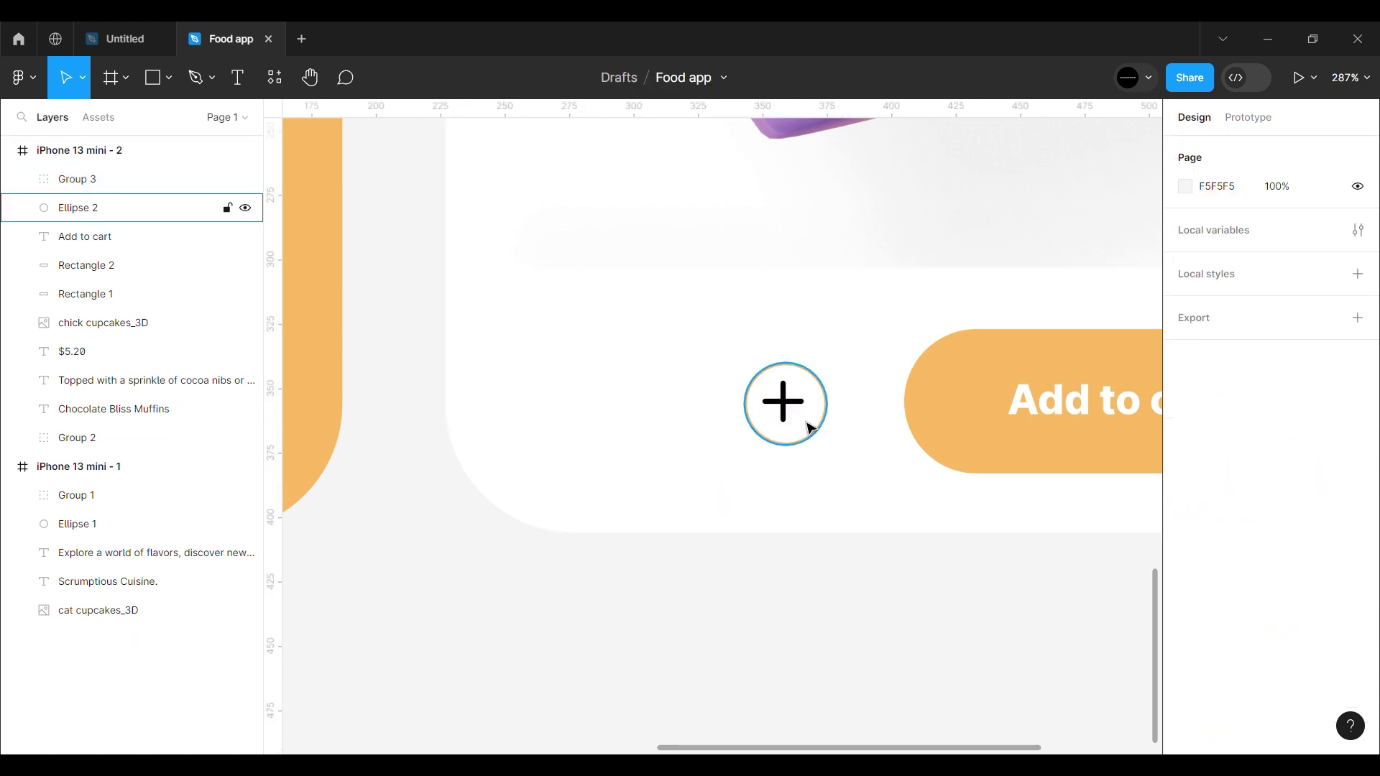
# Step: Set the plus icon's stroke to FABA5F with weight 1.5 and centre it in the circle at X 125, Y 755
pyautogui.click(787, 404)
pyautogui.press('Return')
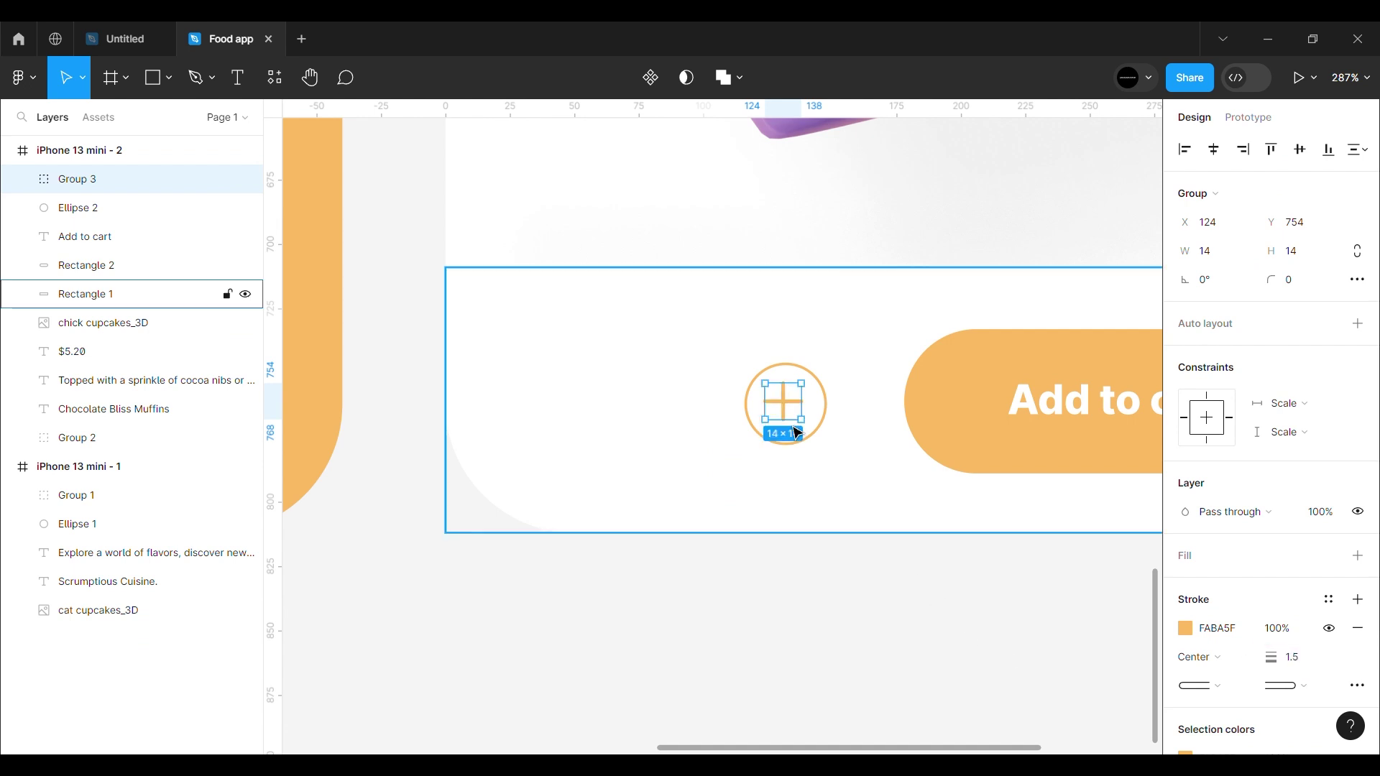
pyautogui.scroll(5, 788, 407)
pyautogui.moveTo(791, 403); pyautogui.dragTo(791, 406)
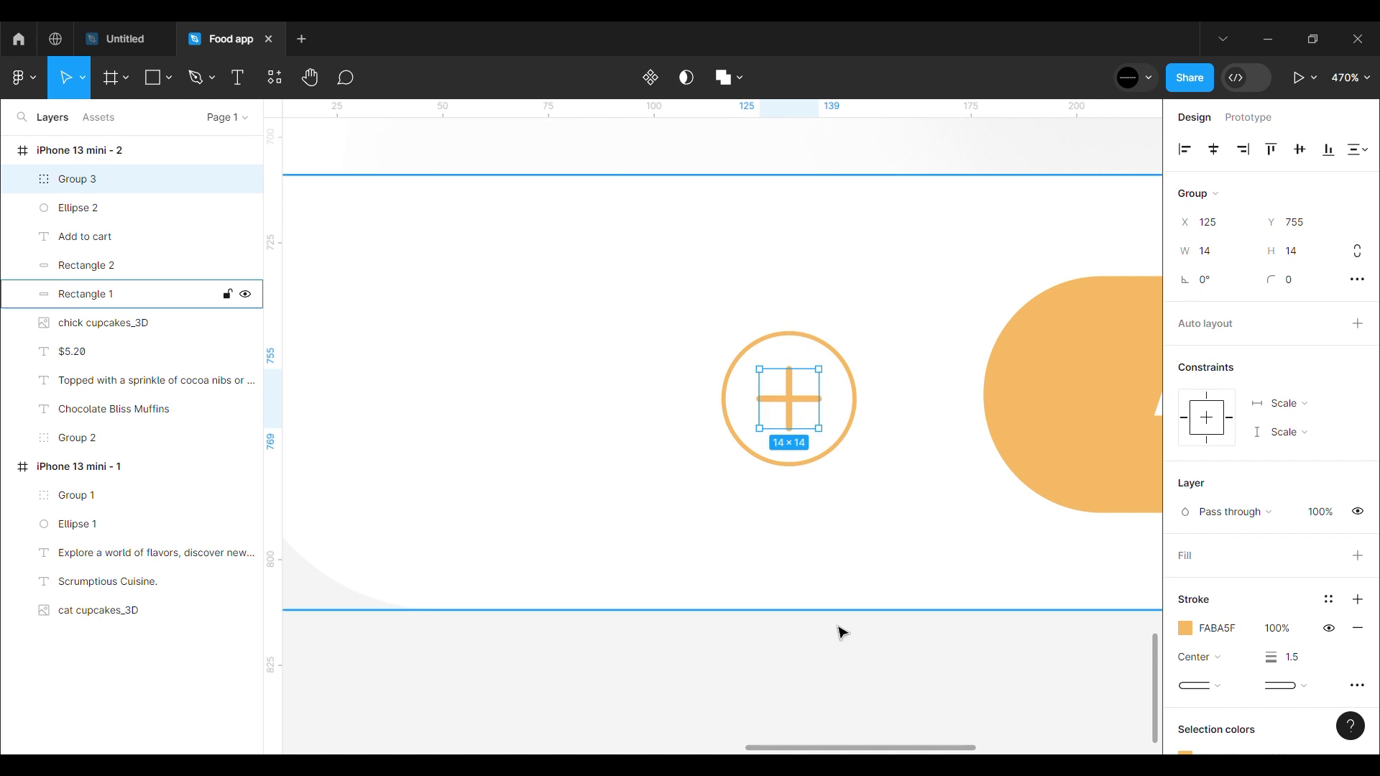
pyautogui.click(857, 711)
# Step: Duplicate the circle with its plus icon and place the copy about 71 px to the left
pyautogui.scroll(-8, 790, 374)
pyautogui.scroll(5, 768, 374)
pyautogui.click(801, 391)
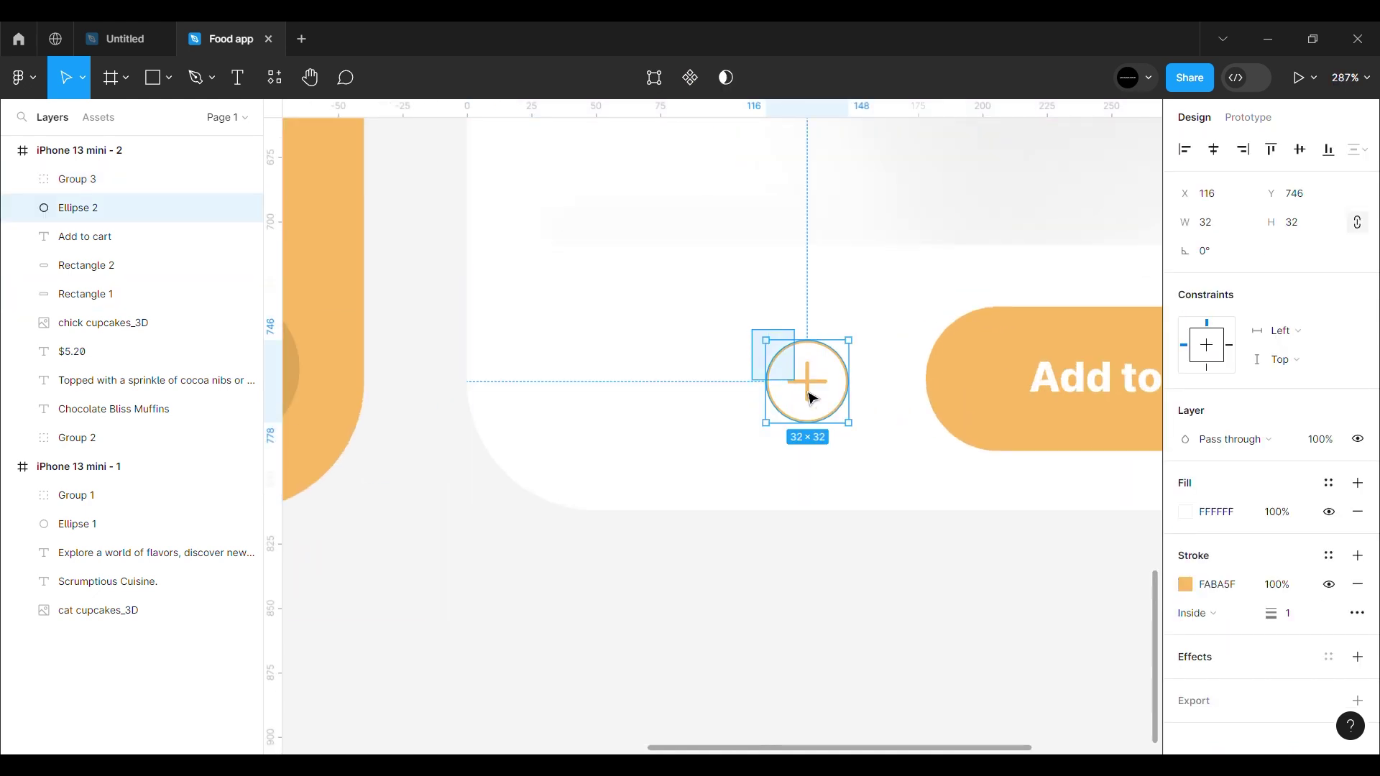
pyautogui.keyDown('shift'); pyautogui.click(806, 392); pyautogui.keyUp('shift')
pyautogui.hotkey('ctrl', 'd')
pyautogui.moveTo(820, 390); pyautogui.dragTo(625, 391)
pyautogui.press('Escape')
# Step: Delete the vertical line of the left circle's plus icon to make a minus icon
pyautogui.scroll(2, 623, 394)
pyautogui.scroll(3, 623, 395)
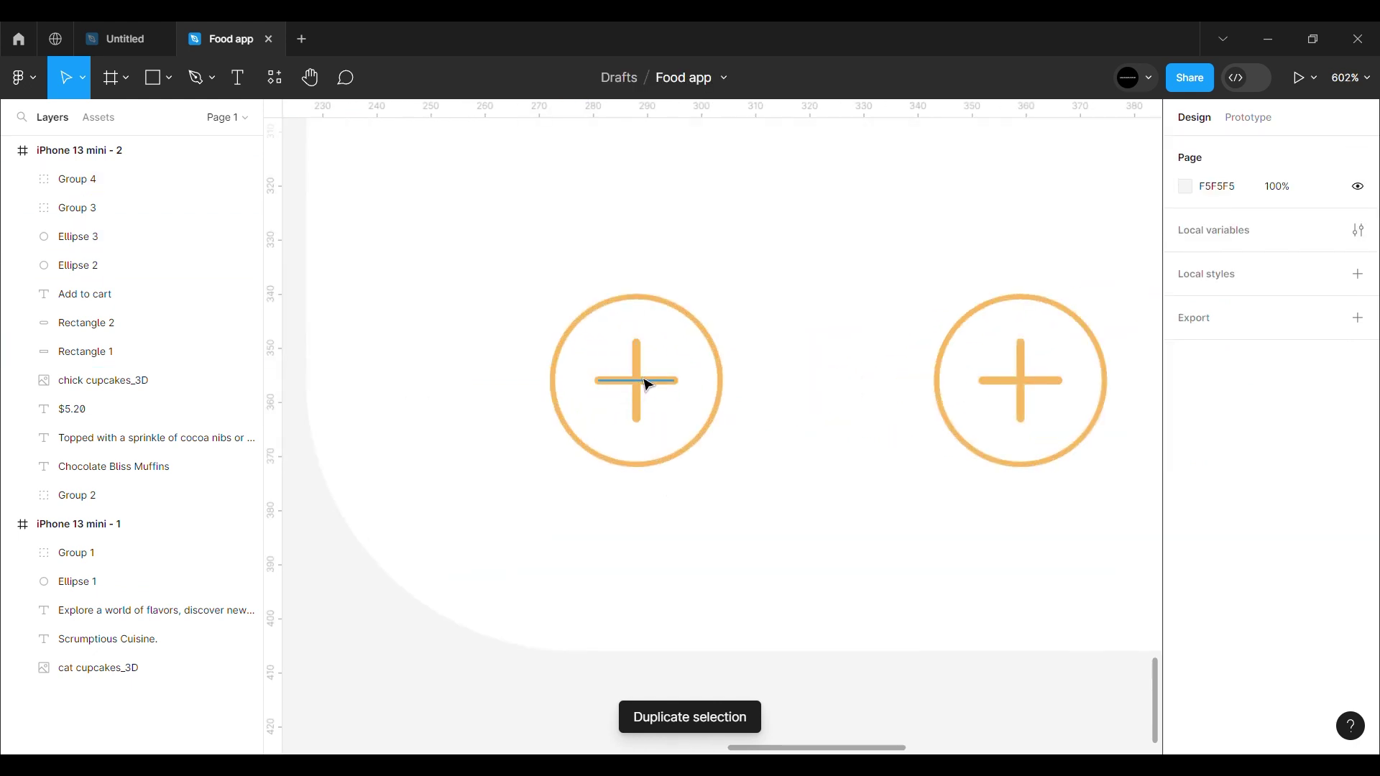
pyautogui.doubleClick(637, 381)
pyautogui.click(637, 378)
pyautogui.press('Delete')
pyautogui.scroll(-5, 661, 385)
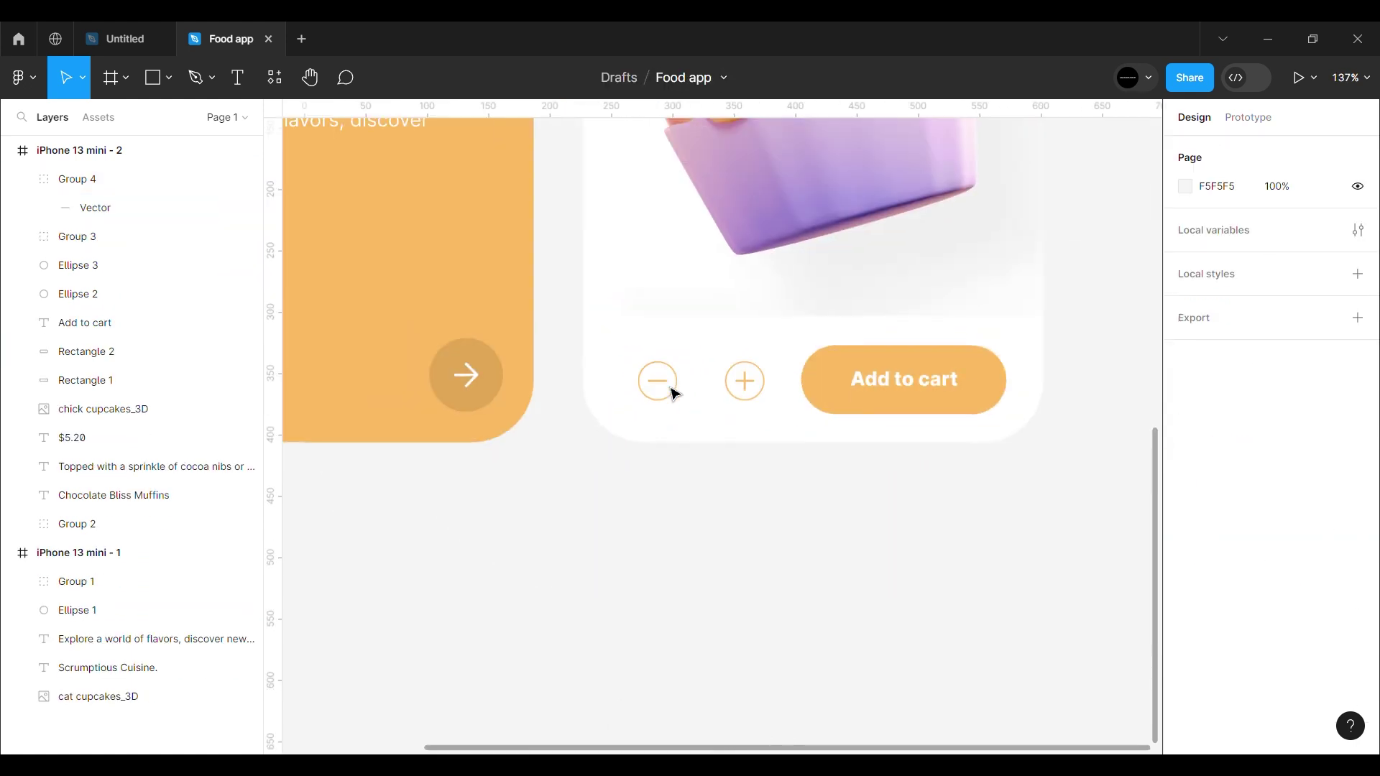
# Step: Add a black Extra Bold "1" at size 16 between the minus and plus circles
pyautogui.scroll(3, 724, 442)
pyautogui.press('t')
pyautogui.click(709, 379)
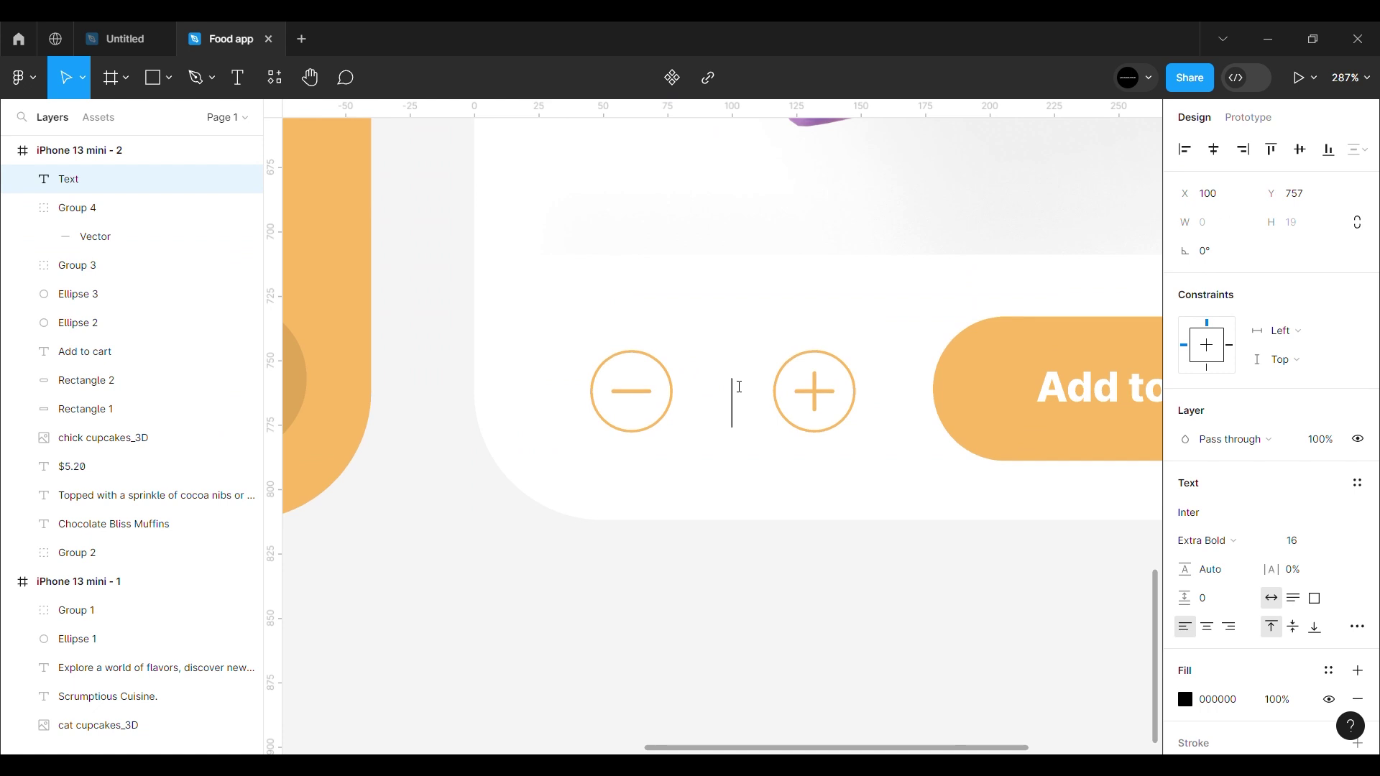
pyautogui.press('Escape')
pyautogui.scroll(3, 721, 422)
pyautogui.moveTo(769, 410); pyautogui.dragTo(730, 385)
pyautogui.press('alt')
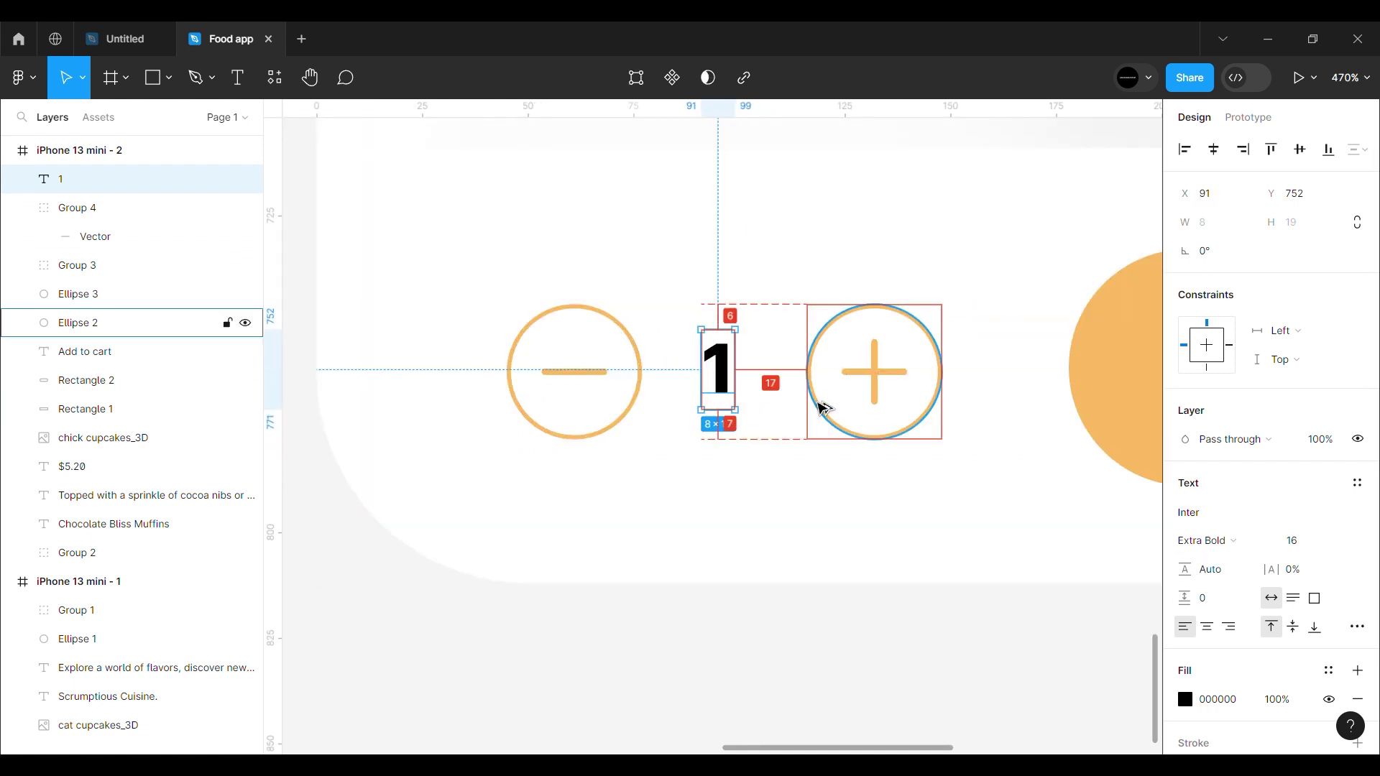
# Step: Shift the "1" between the circles 3 px to the right, to X 94
pyautogui.press('Right')
pyautogui.press('Right')
pyautogui.press('Right')
pyautogui.press('alt')
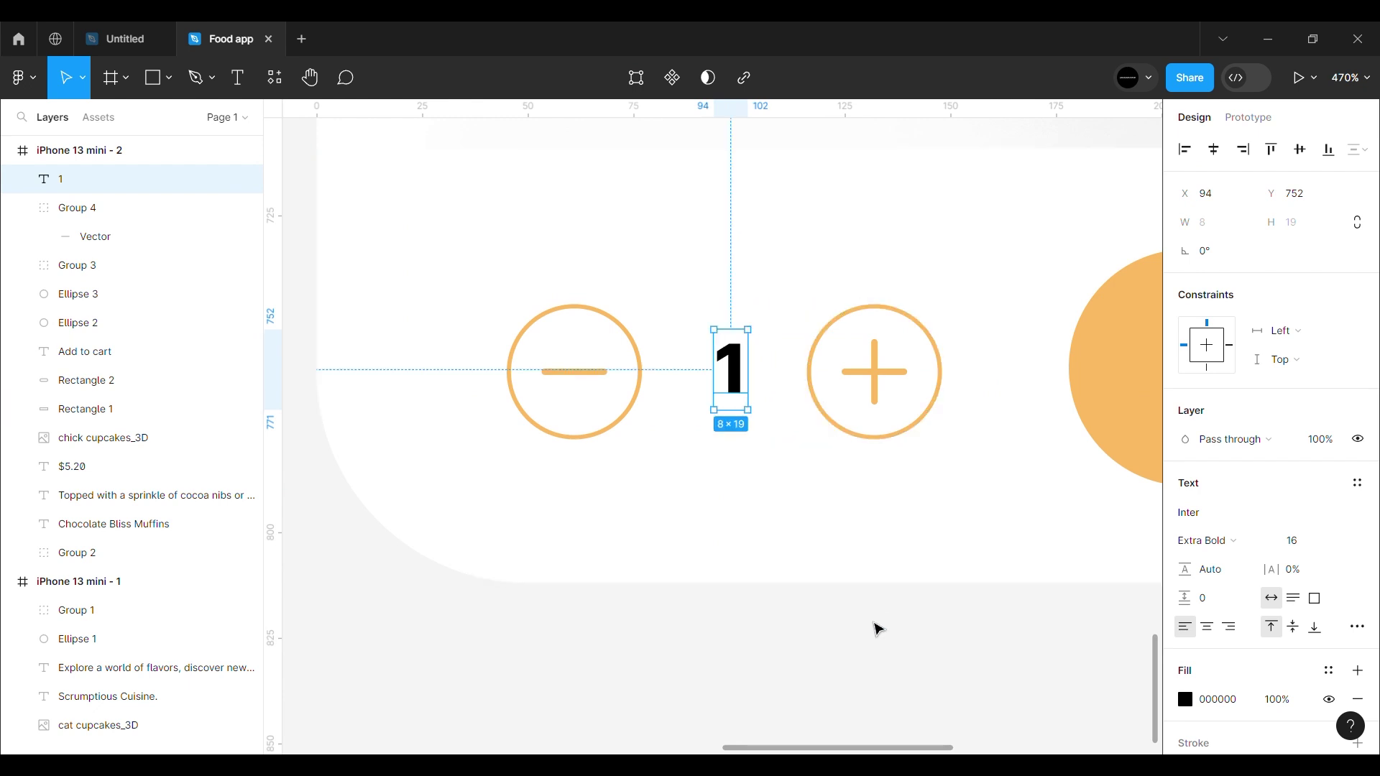
pyautogui.click(870, 596)
# Step: Move the minus circle and its icon 3 px right to even out the spacing around the "1"
pyautogui.click(565, 395)
pyautogui.moveTo(560, 389); pyautogui.dragTo(632, 431)
pyautogui.press('alt')
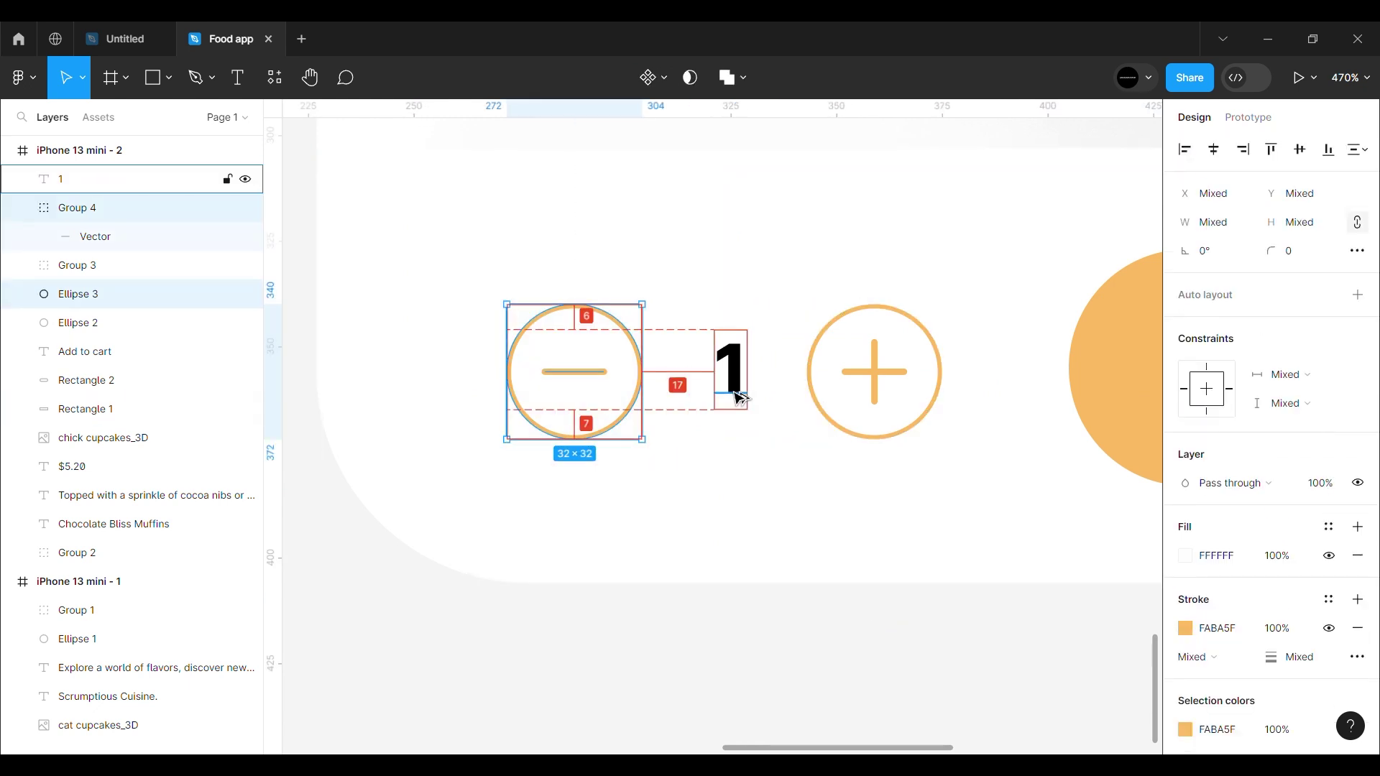
pyautogui.press('Right')
pyautogui.press('Right')
pyautogui.press('Right')
pyautogui.press('alt')
pyautogui.scroll(-5, 738, 397)
pyautogui.click(826, 520)
# Step: Move the minus circle, "1" and plus circle together 1 px up and 17 px to the left
pyautogui.moveTo(634, 340); pyautogui.dragTo(840, 467)
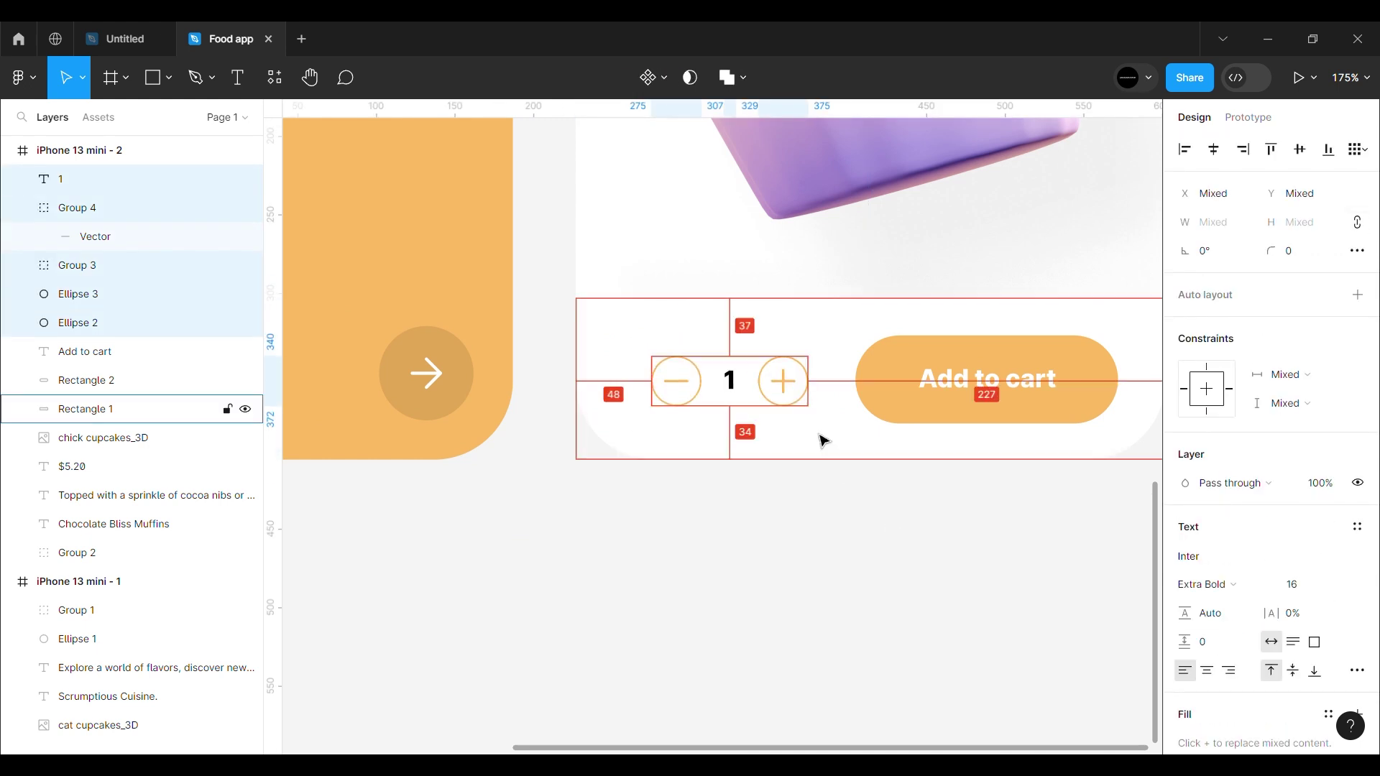
pyautogui.press('Up')
pyautogui.hotkey('shift', 'Left')
pyautogui.press('Left')
pyautogui.press('Left')
pyautogui.press('Left')
pyautogui.press('Left')
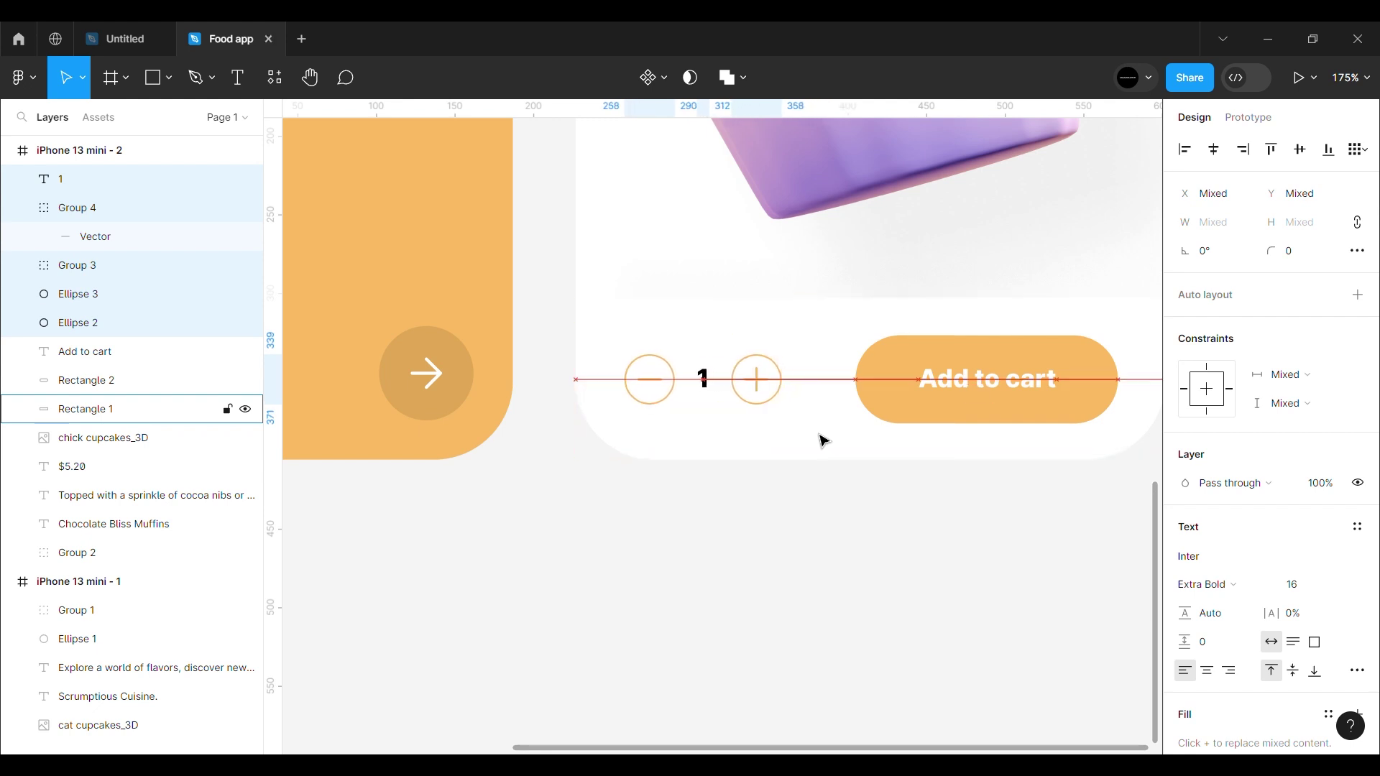
pyautogui.scroll(-5, 770, 421)
pyautogui.click(817, 499)
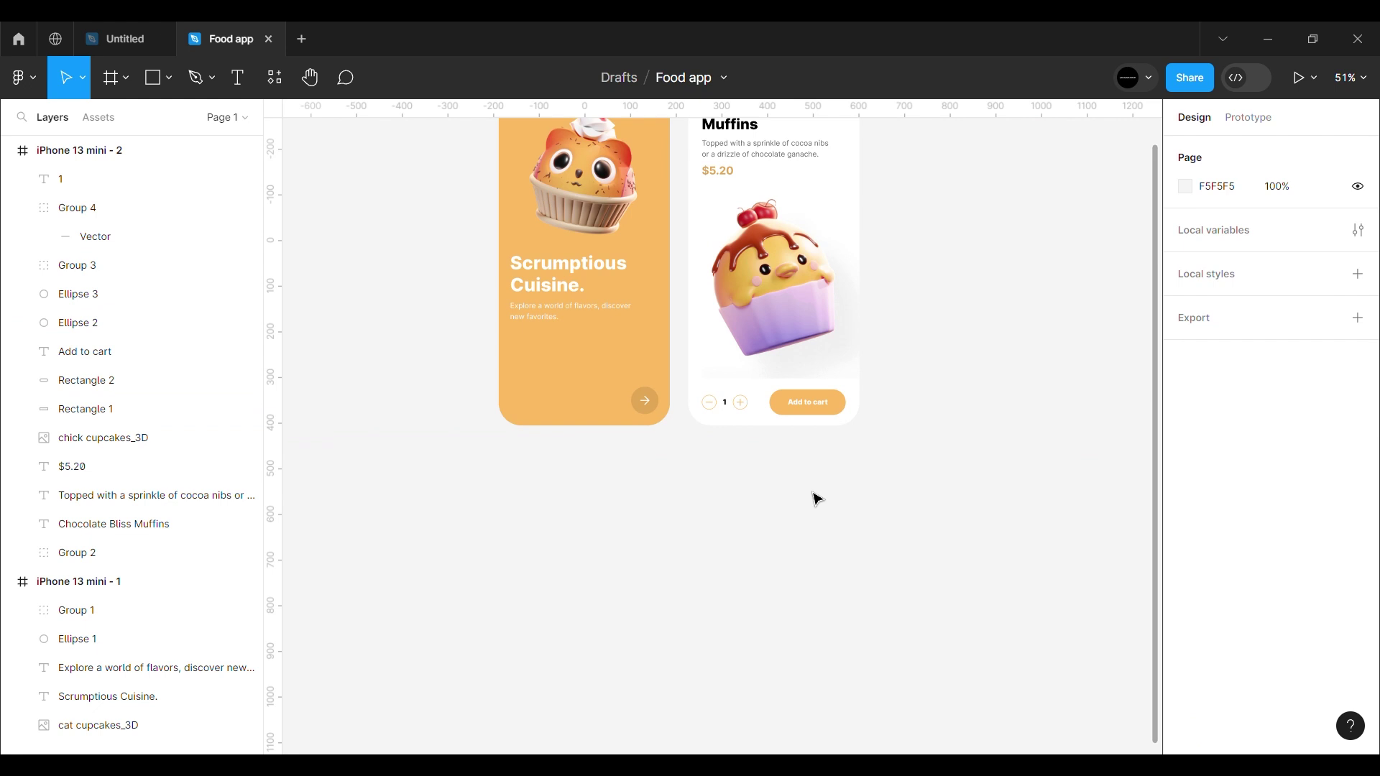
# Step: Examine the onboarding and product screens side by side as a whole
pyautogui.press('h')
pyautogui.scroll(5, 795, 452)
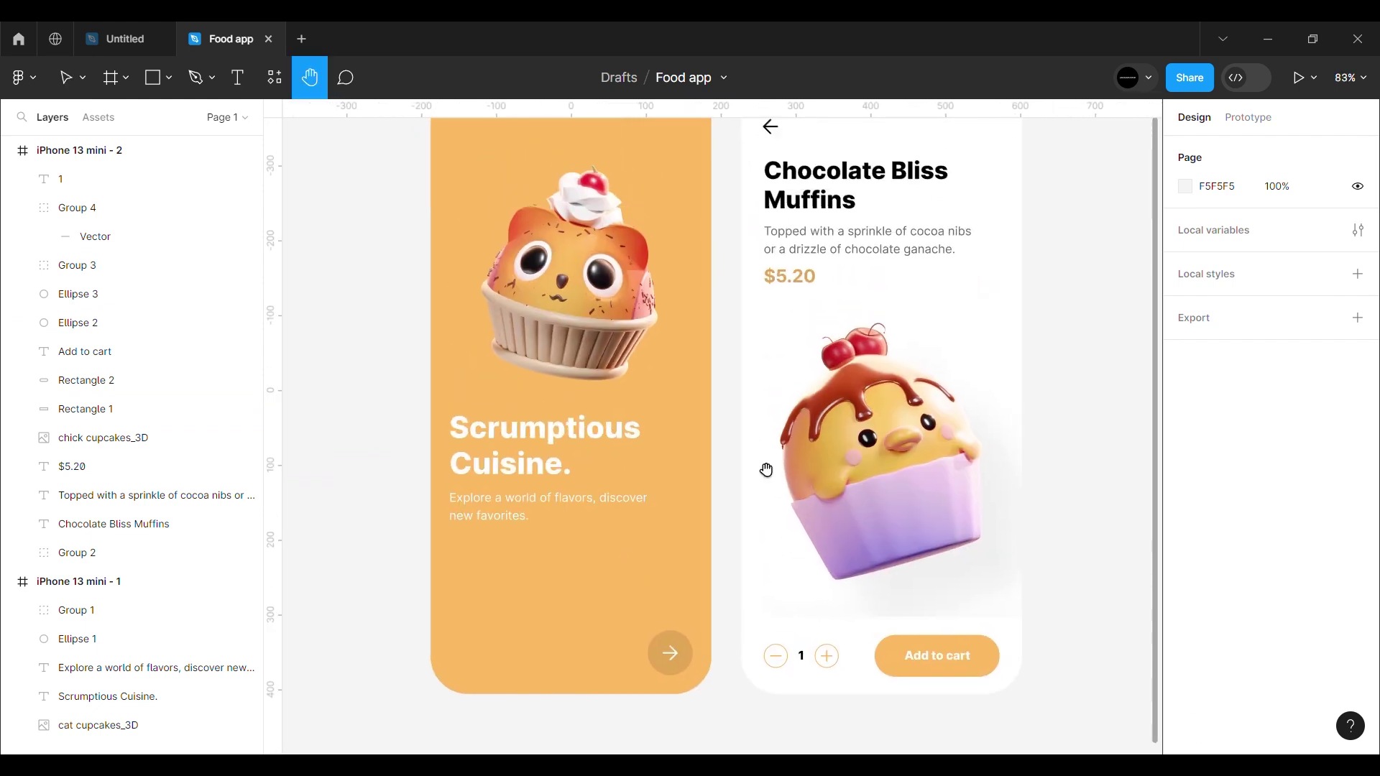
pyautogui.scroll(-5, 766, 470)
pyautogui.scroll(4, 787, 478)
pyautogui.scroll(-2, 793, 484)
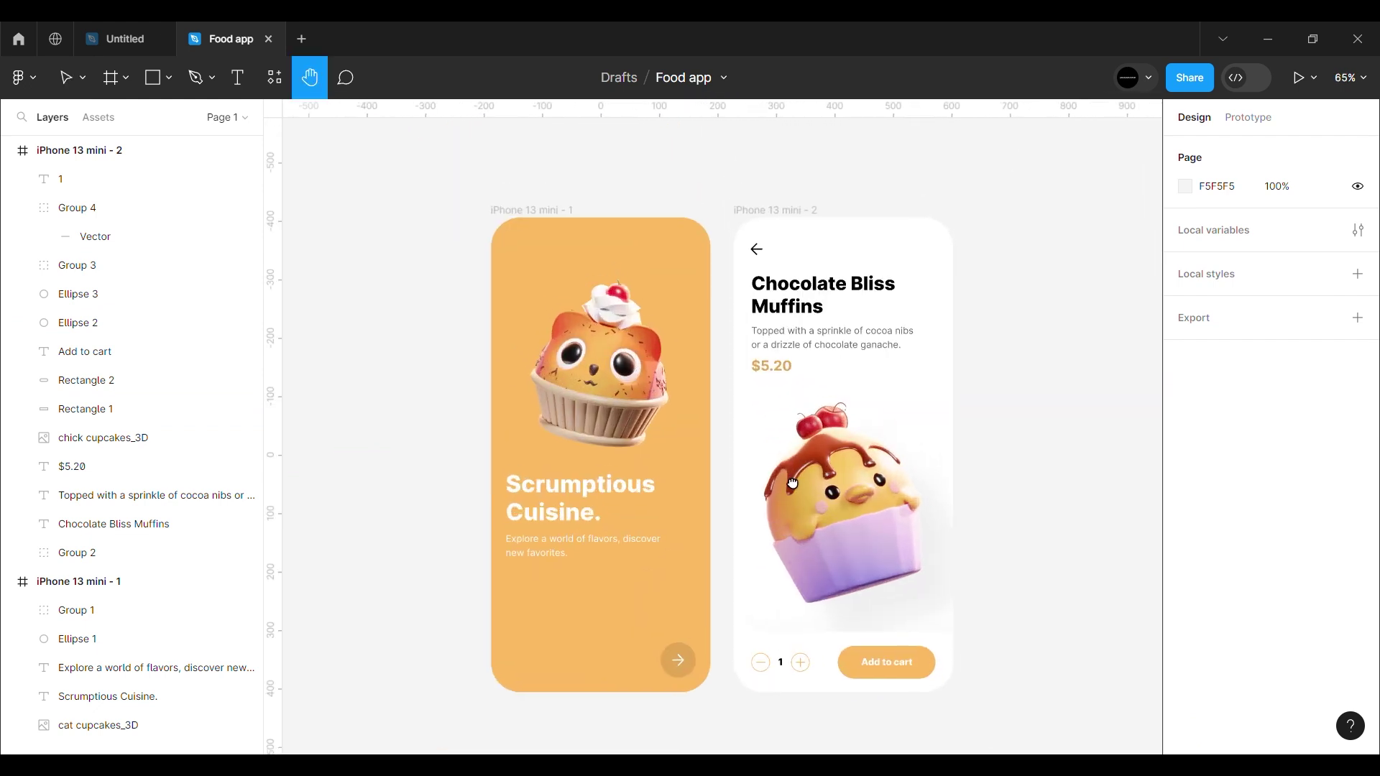
pyautogui.moveTo(793, 483); pyautogui.dragTo(787, 464)
pyautogui.moveTo(918, 471)
pyautogui.mouseDown()
pyautogui.moveTo(889, 457)
pyautogui.moveTo(909, 452)
pyautogui.mouseUp()
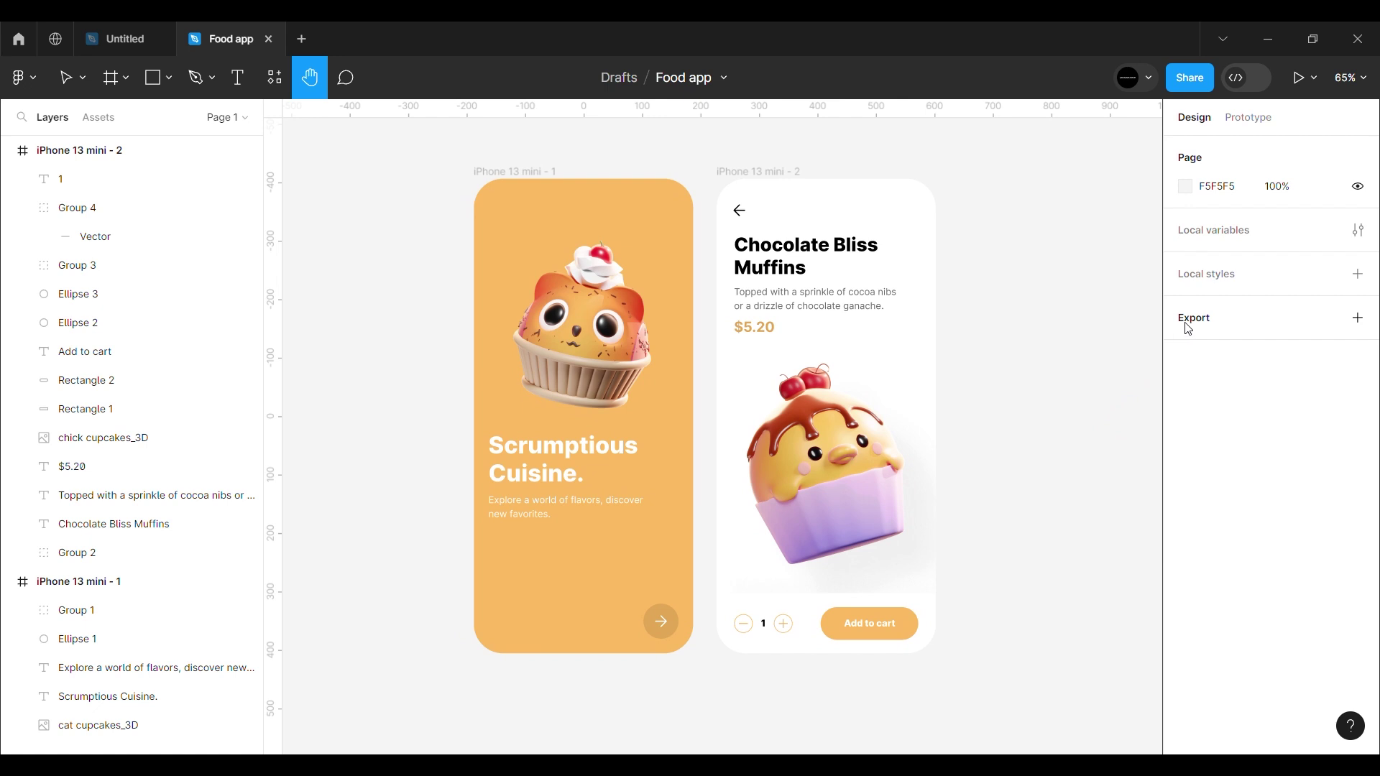
# Step: Collapse the iPhone 13 mini - 2 and iPhone 13 mini - 1 frames in the layer list
pyautogui.click(7, 151)
pyautogui.click(8, 180)
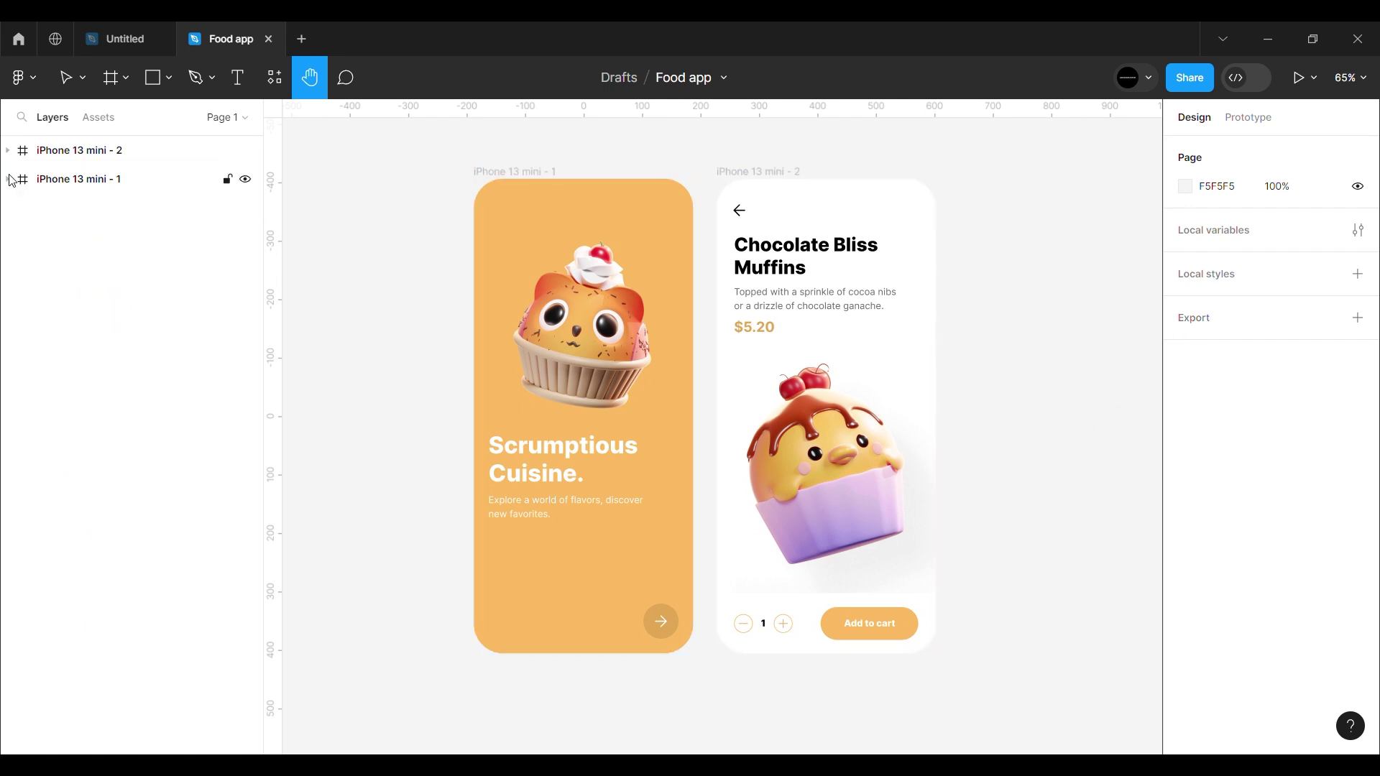